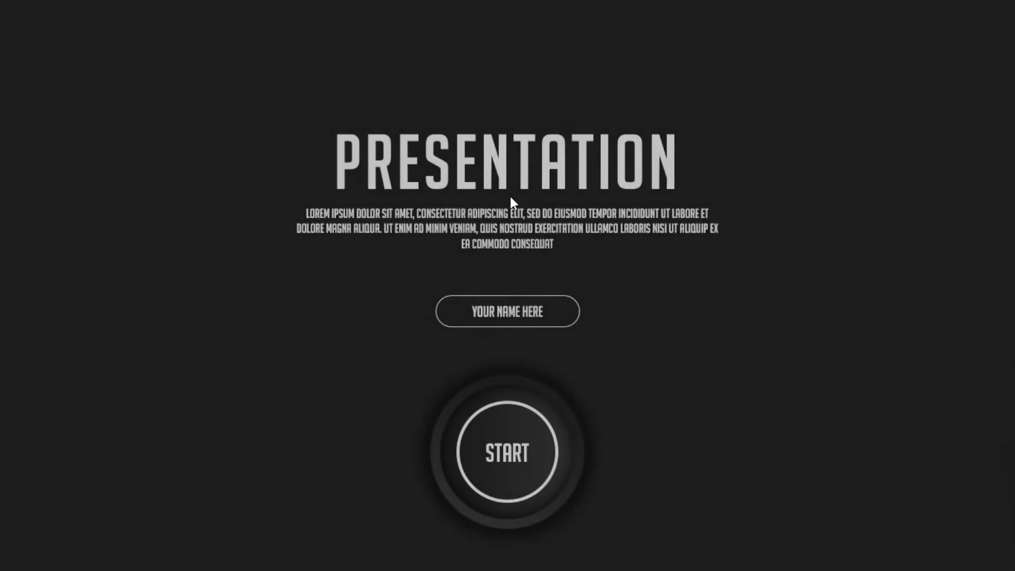
In the slideshow, reveal the BAB buttons around START, then open BAB 1 and jump to BAB 4.
click(561, 449)
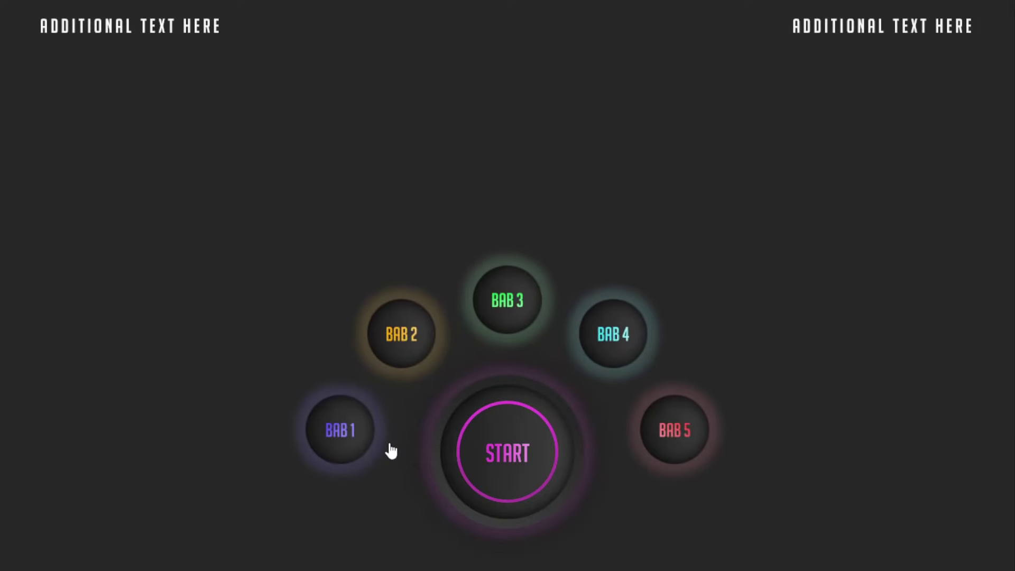
click(370, 445)
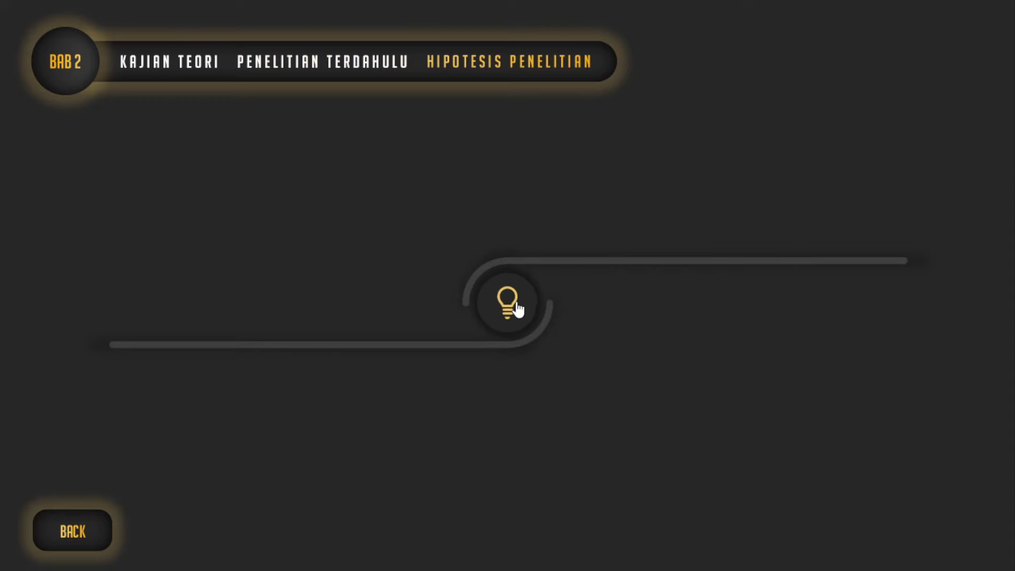
click(517, 308)
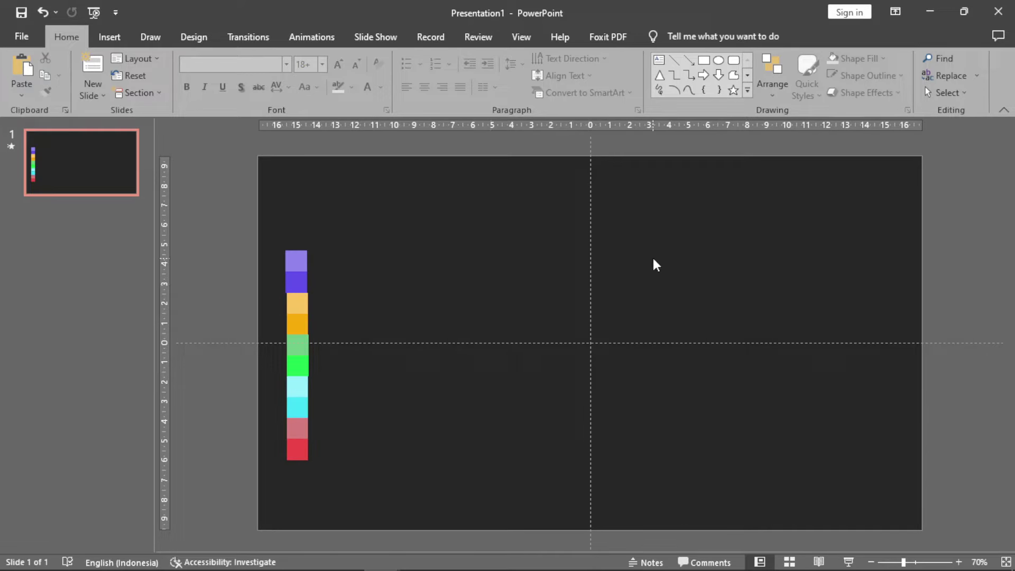
Draw a circle at the centre of the slide.
click(720, 61)
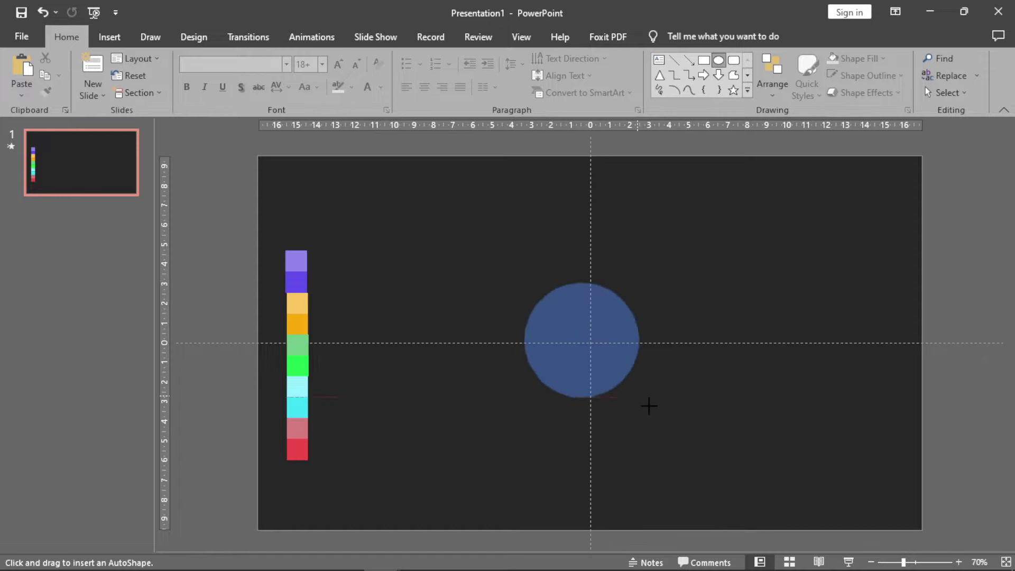
drag(524, 280, 662, 419)
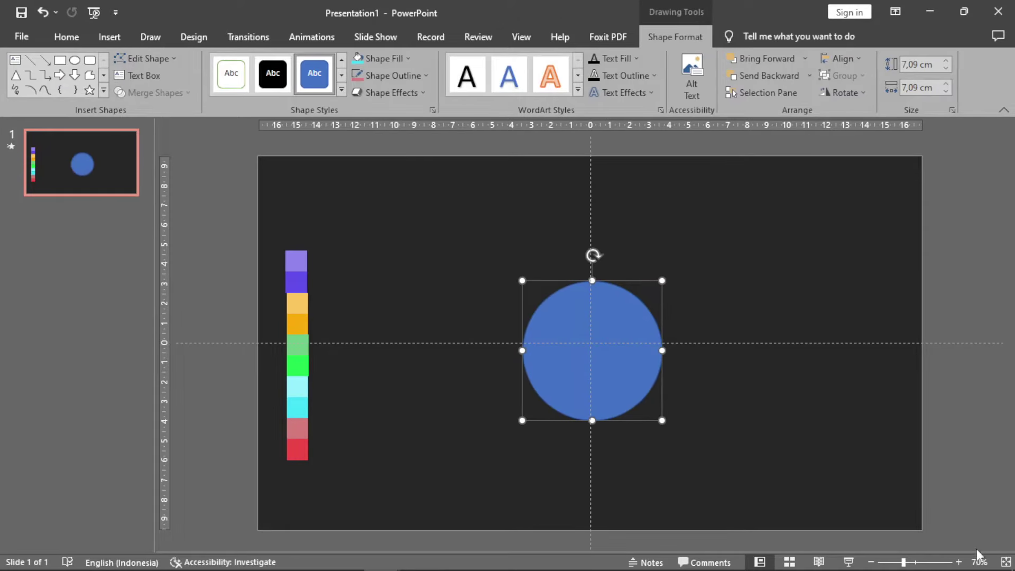
click(958, 562)
click(958, 561)
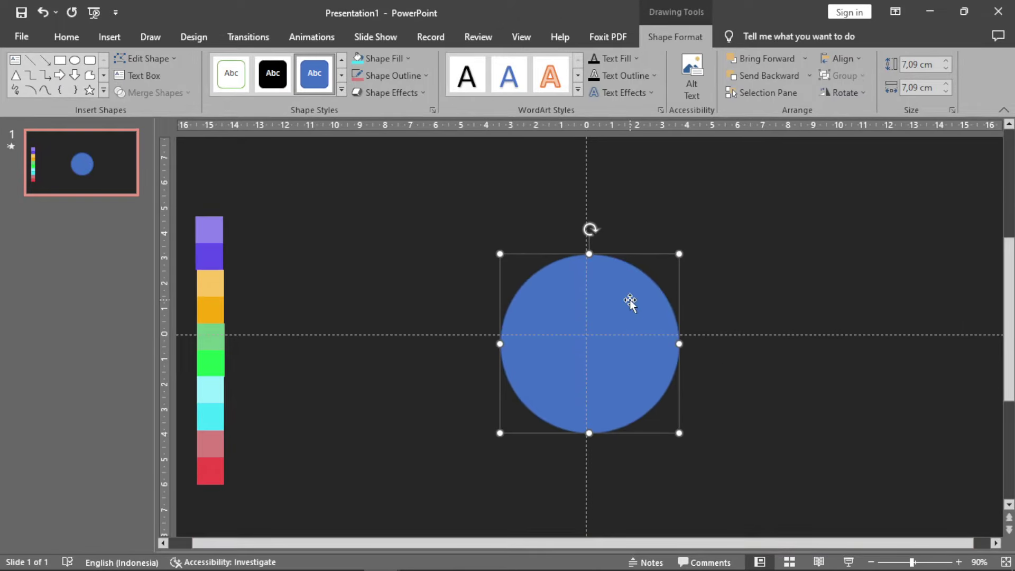
drag(630, 301, 627, 299)
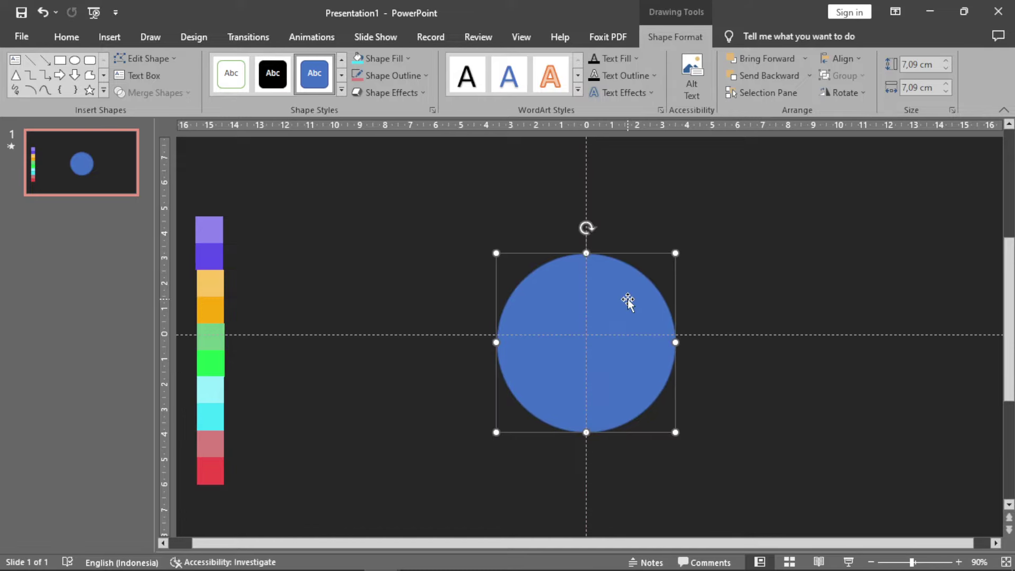
Fill the circle with the dark background colour and remove its outline.
right_click(627, 299)
click(697, 518)
click(984, 357)
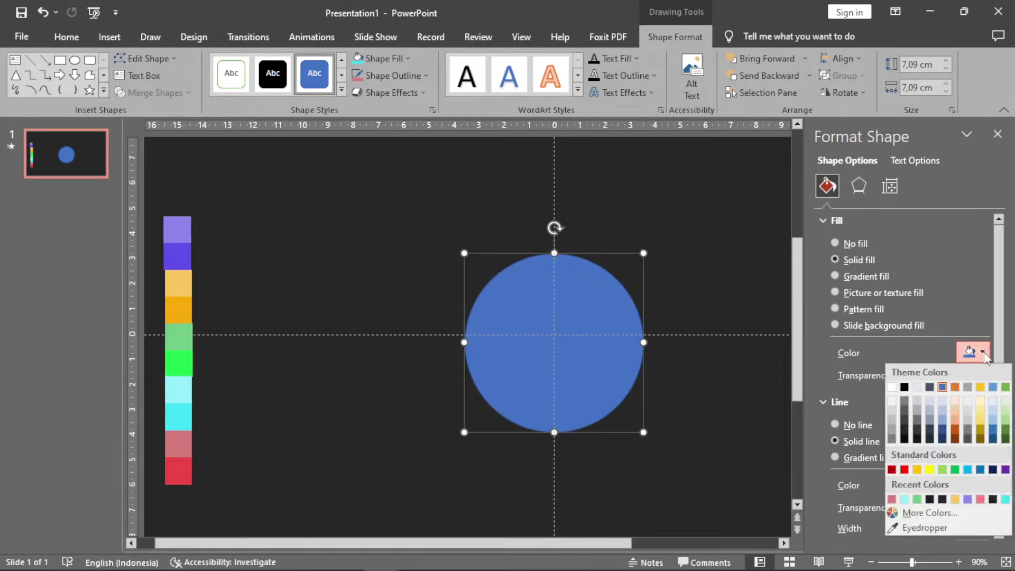
click(907, 434)
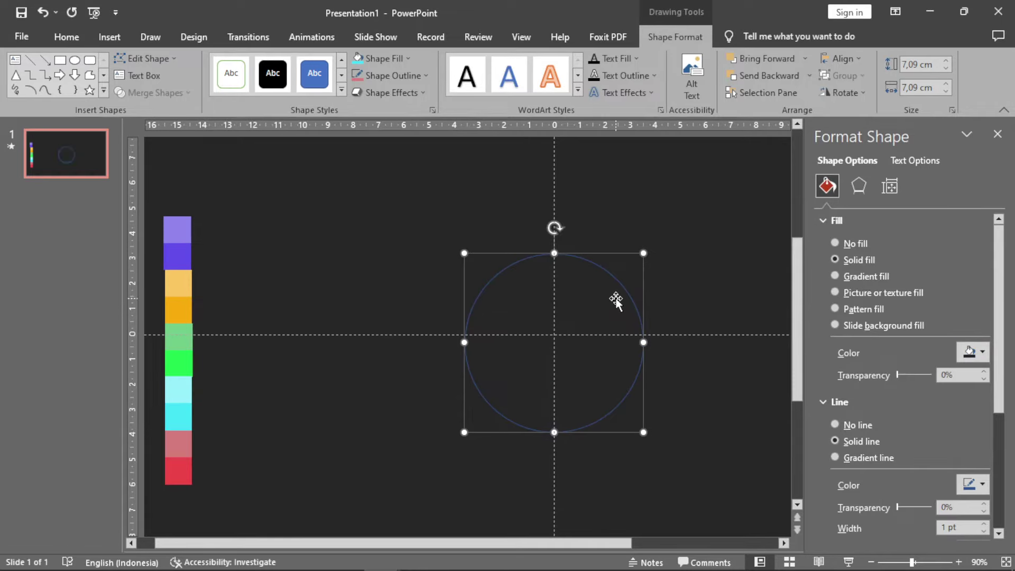
click(835, 424)
Give the circle an Offset: Center shadow at 60% transparency, 110% size and 9 pt blur.
click(858, 186)
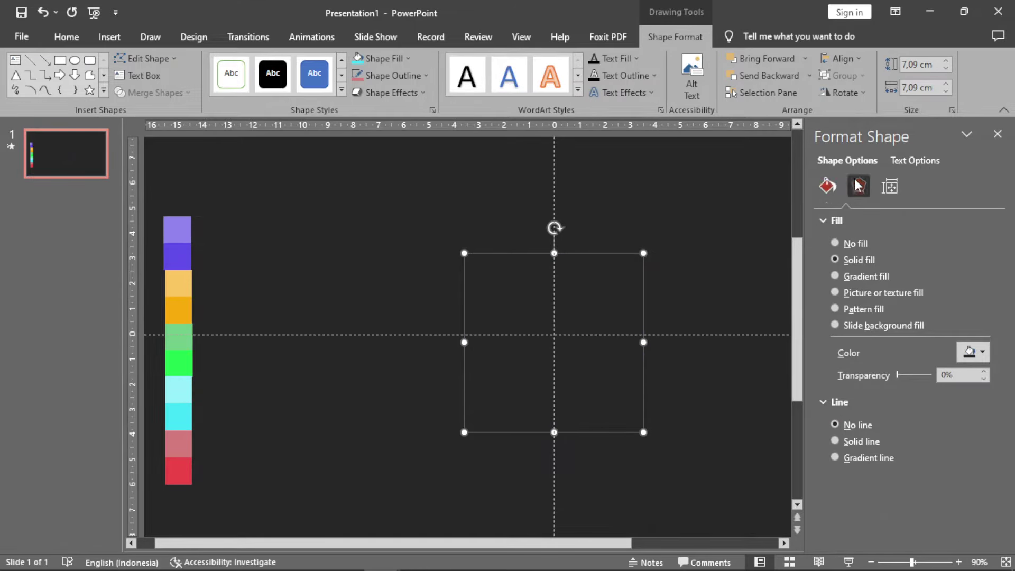
click(972, 242)
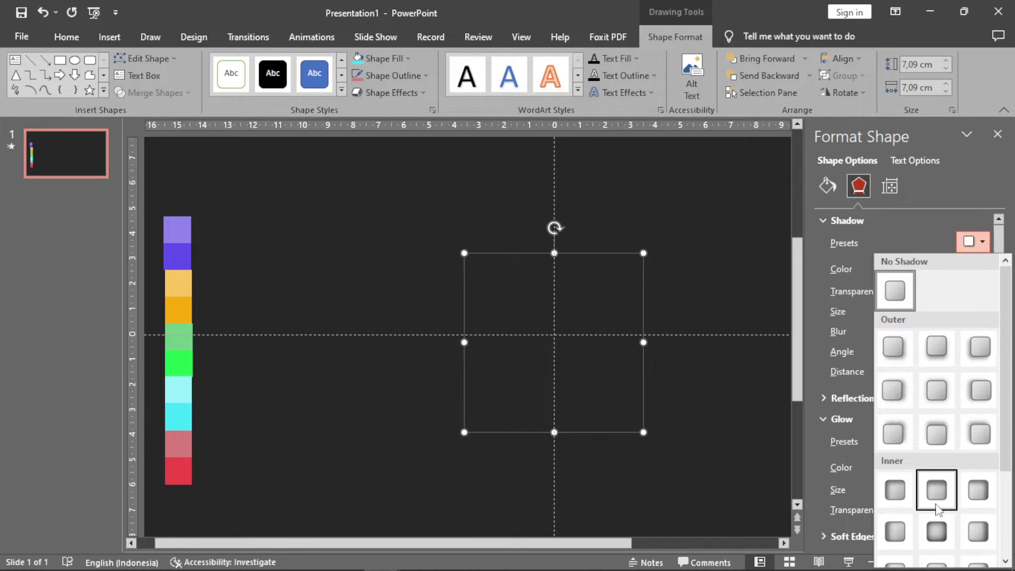
click(937, 529)
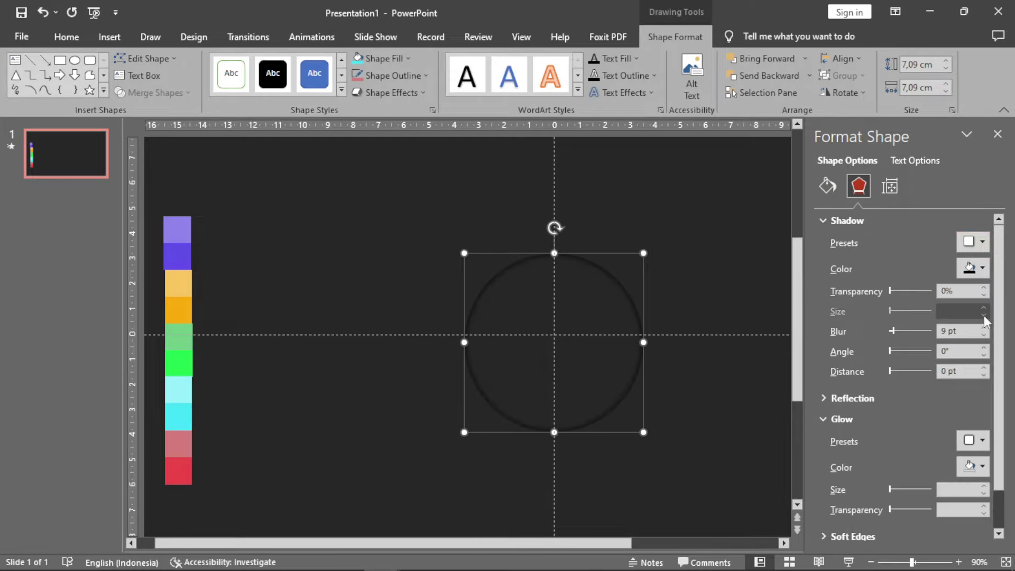
click(972, 242)
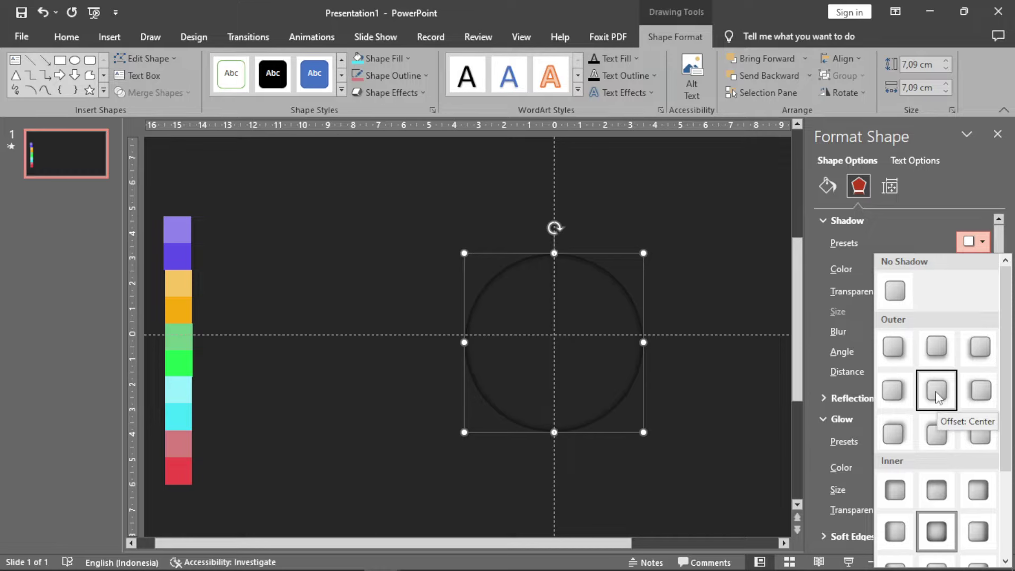
click(936, 391)
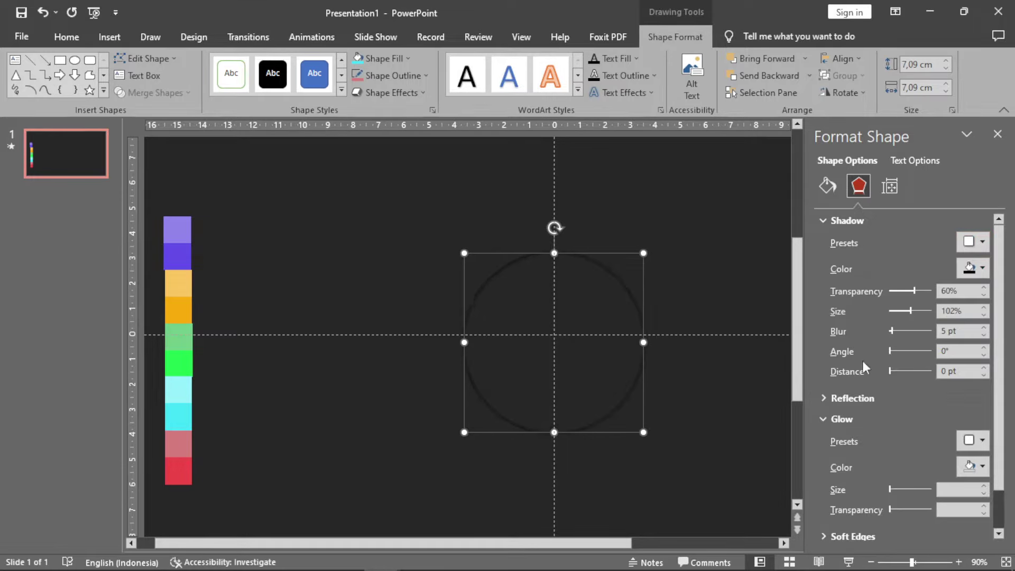
click(984, 307)
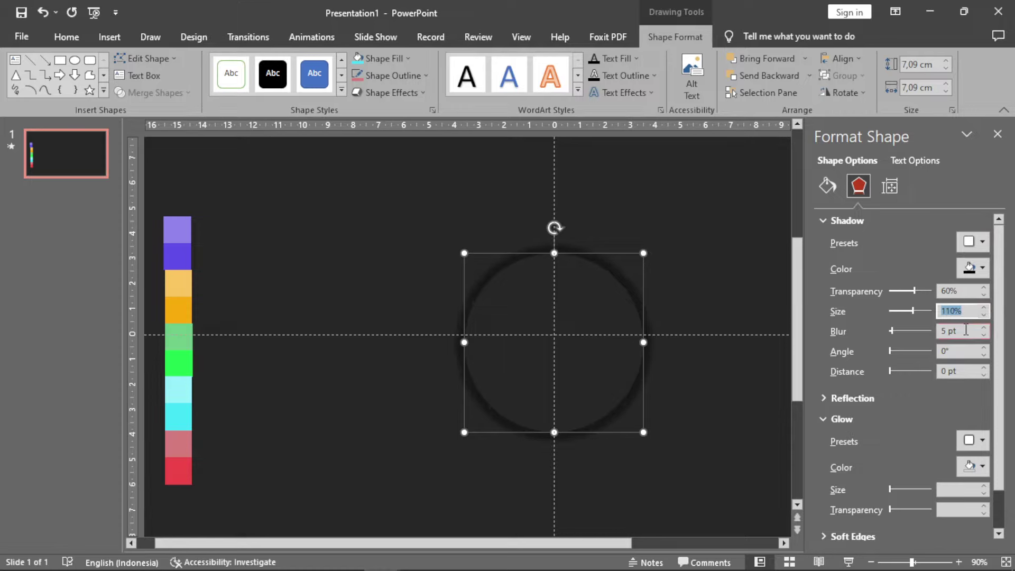
click(984, 327)
click(983, 327)
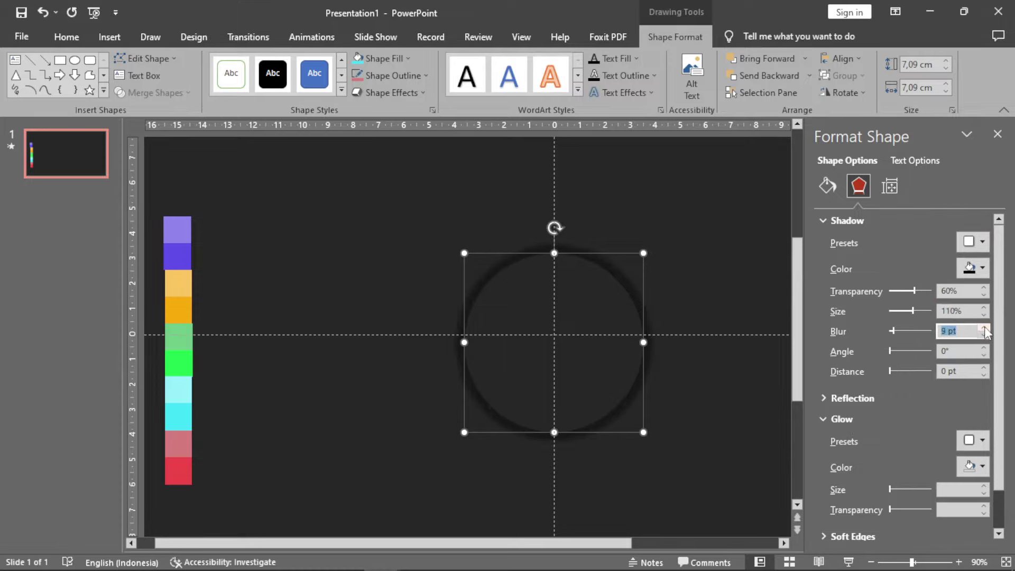
click(997, 138)
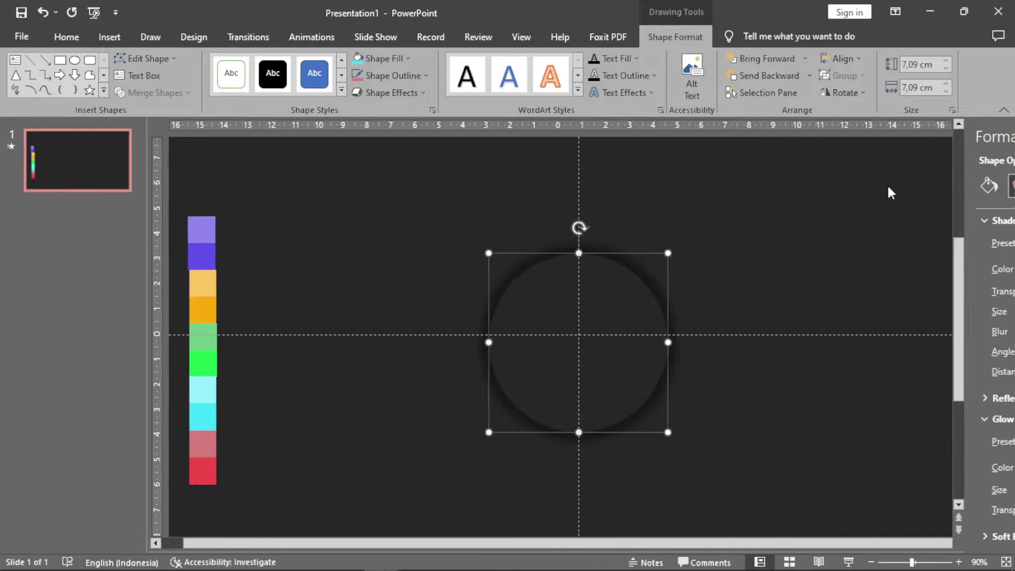
click(765, 252)
Duplicate the circle and shrink the copy to 5.62 cm, centred over the original.
click(635, 285)
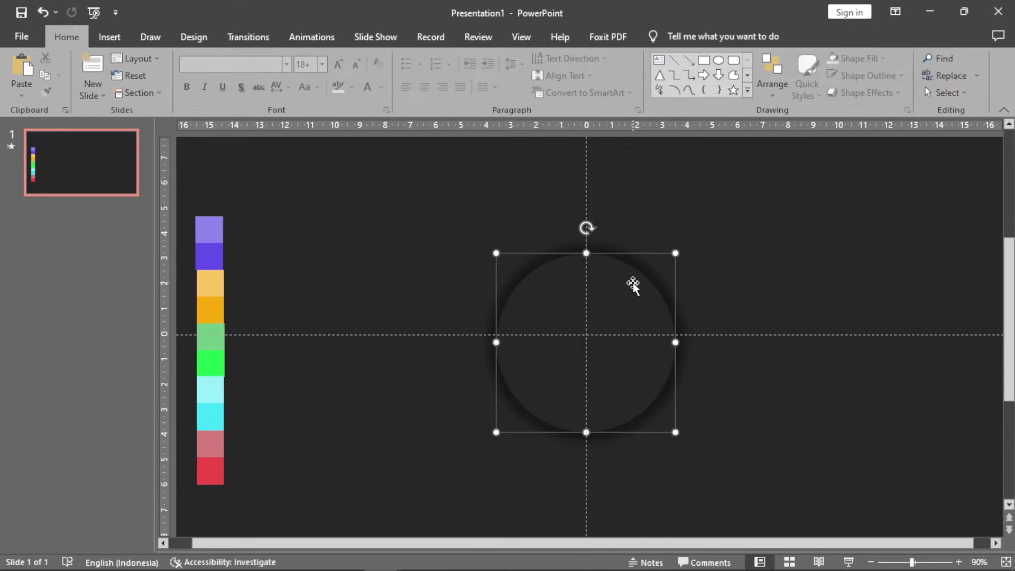
drag(634, 285, 710, 277)
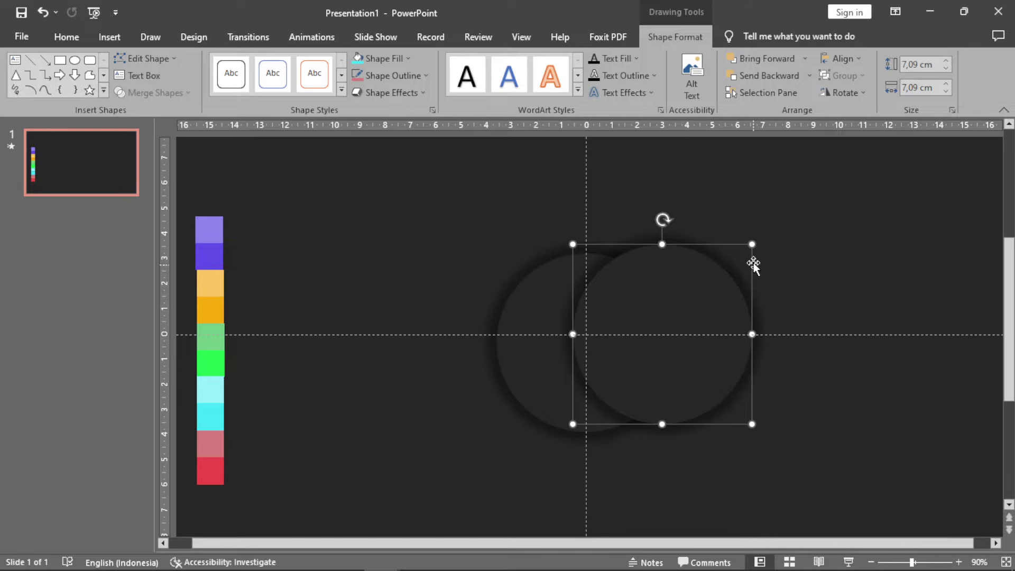
mouse_move(751, 243)
mouse_down()
mouse_move(719, 272)
mouse_move(727, 269)
mouse_up()
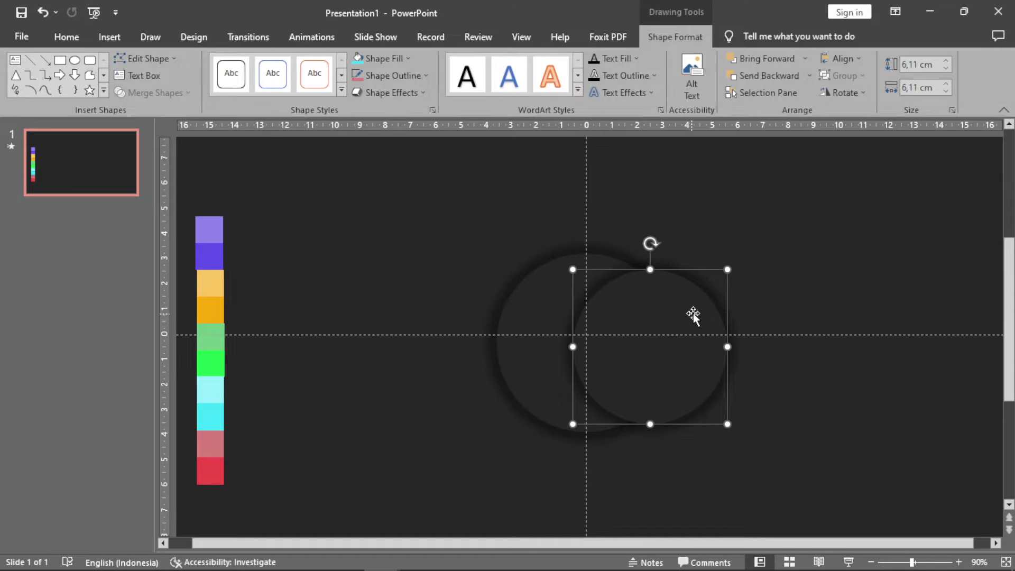
drag(693, 316, 629, 316)
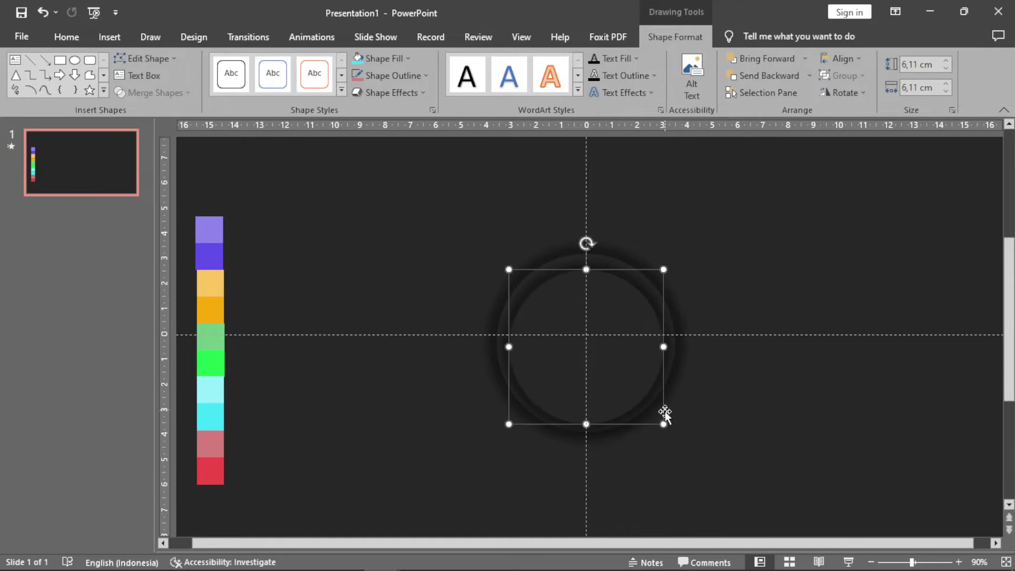
drag(663, 423, 650, 411)
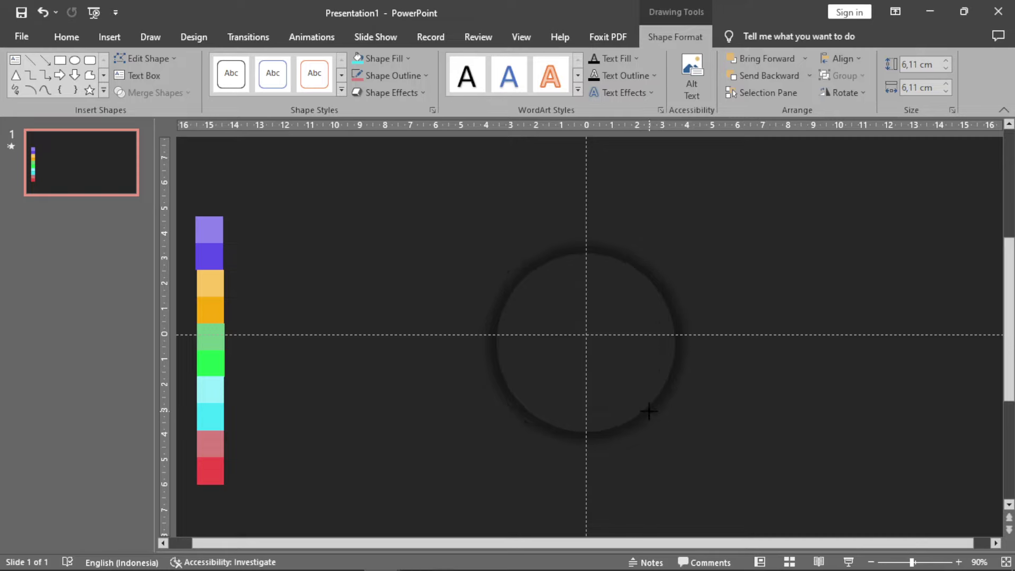
Give the smaller copy an Inside Center shadow with 12 pt blur.
right_click(613, 313)
click(687, 519)
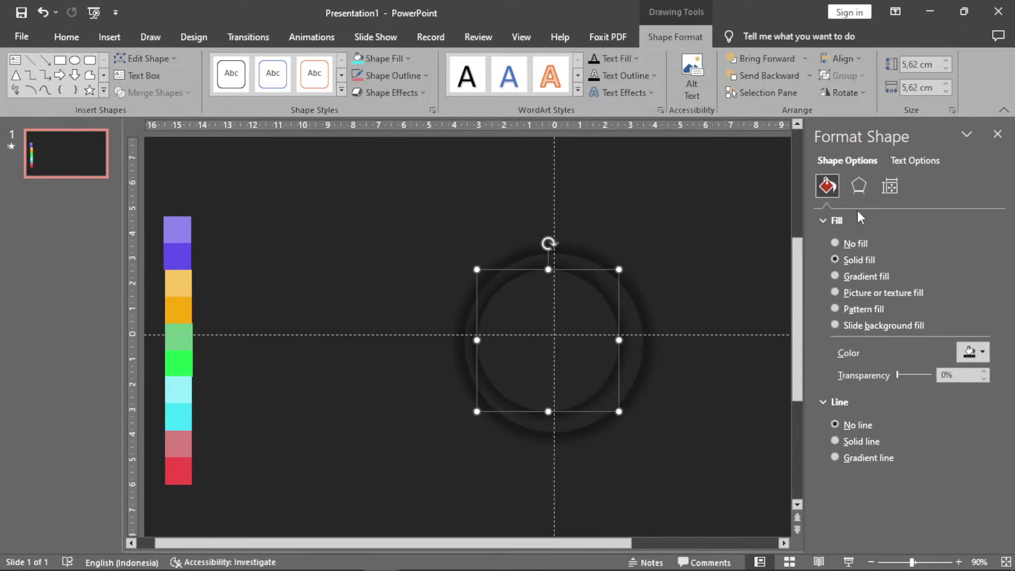
click(859, 186)
click(845, 220)
click(972, 241)
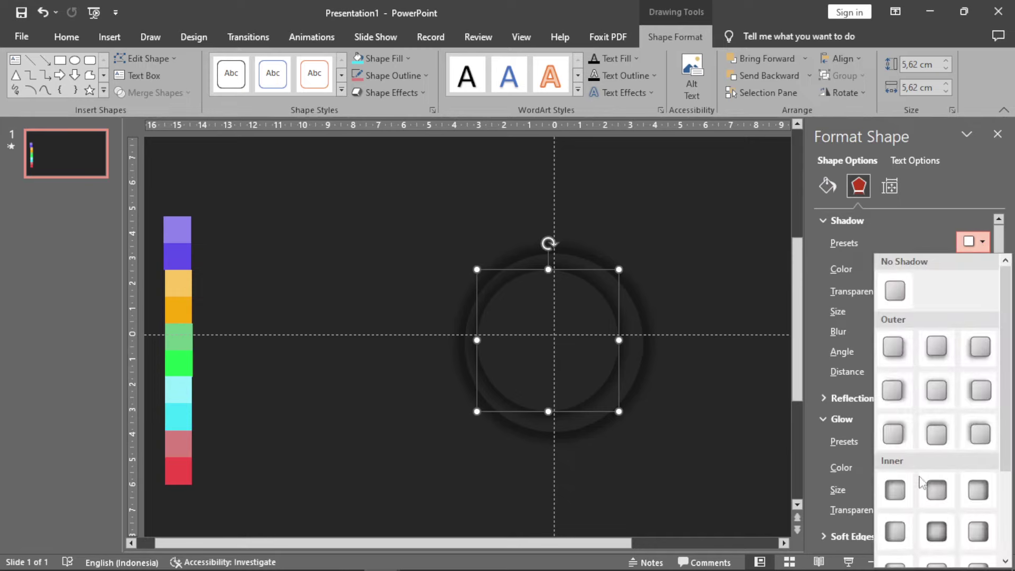
click(936, 531)
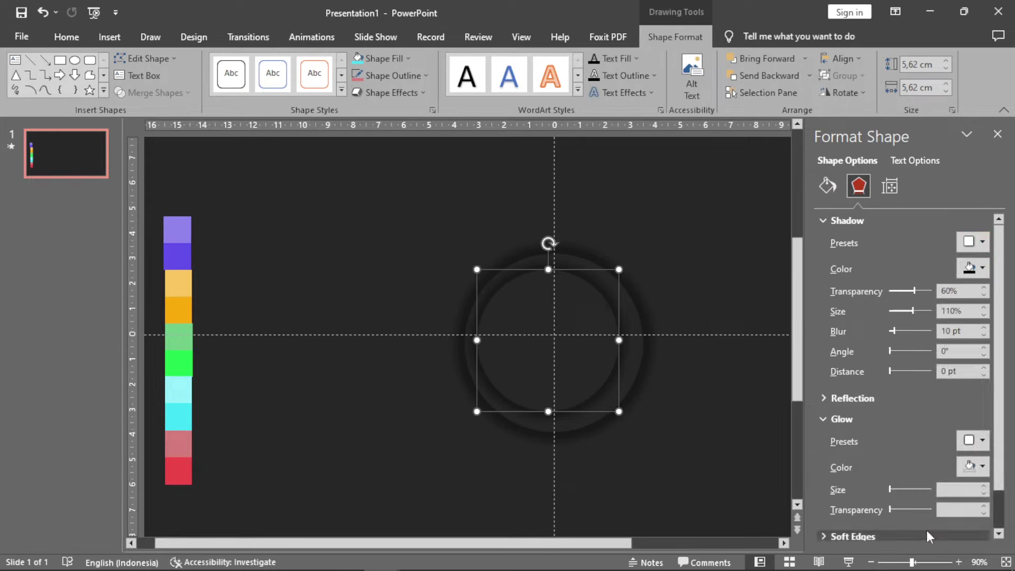
click(983, 328)
click(983, 327)
click(983, 327)
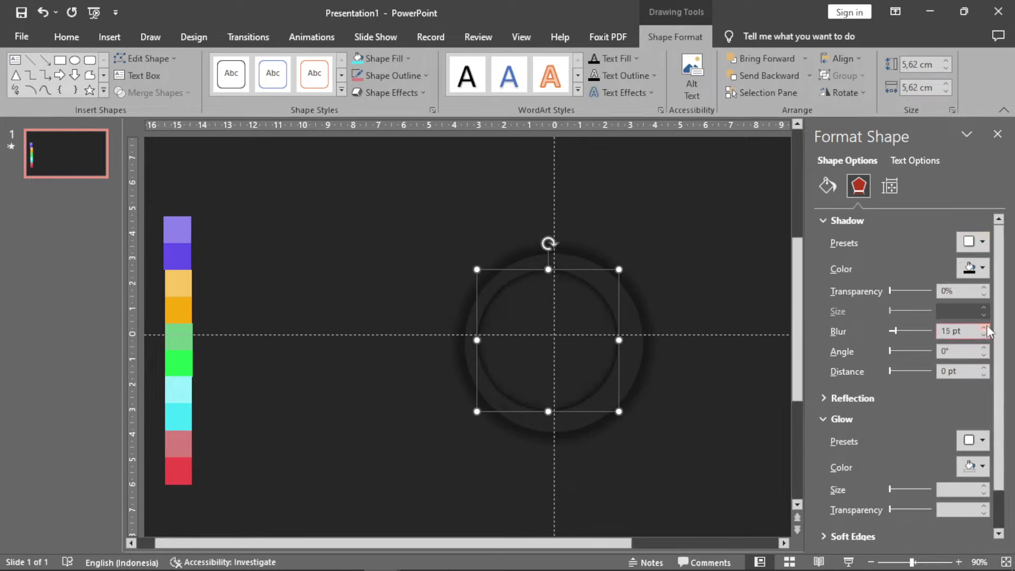
click(997, 134)
Centre the small circle horizontally and drag out another copy to the upper right.
click(842, 58)
click(845, 95)
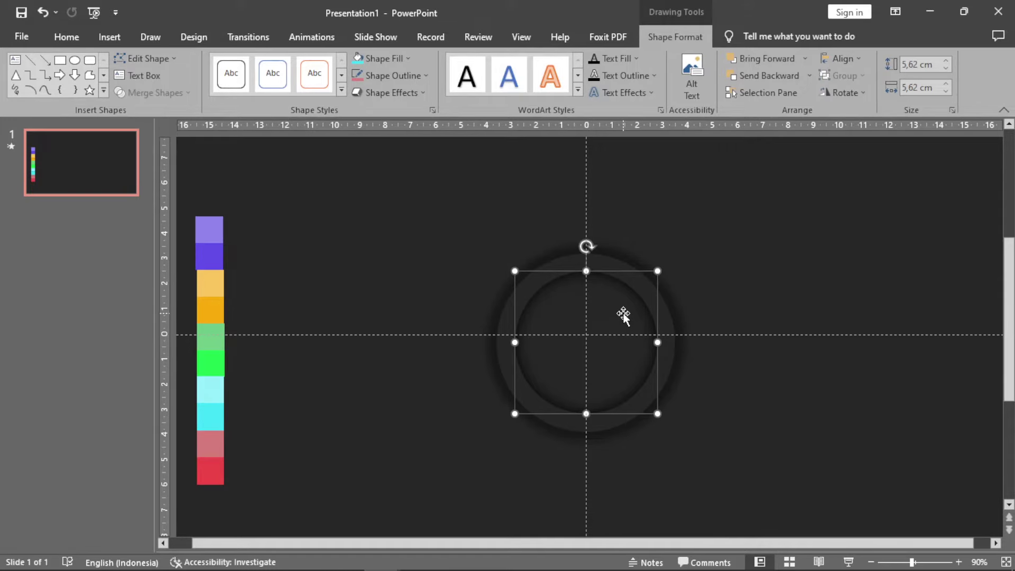
drag(623, 312, 794, 253)
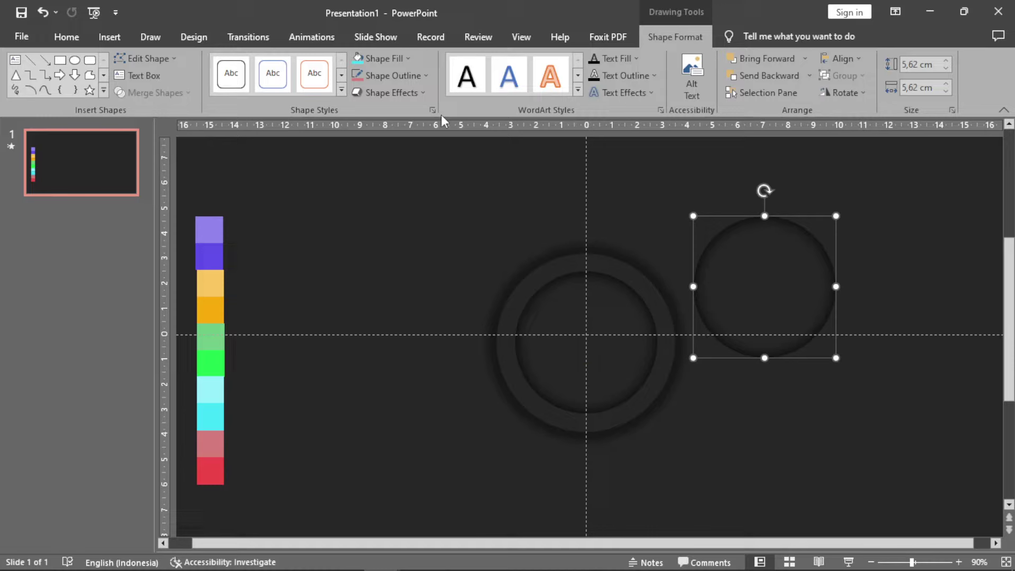
Give the new copy a 3 pt outline and no fill, and place it over the rings.
click(425, 75)
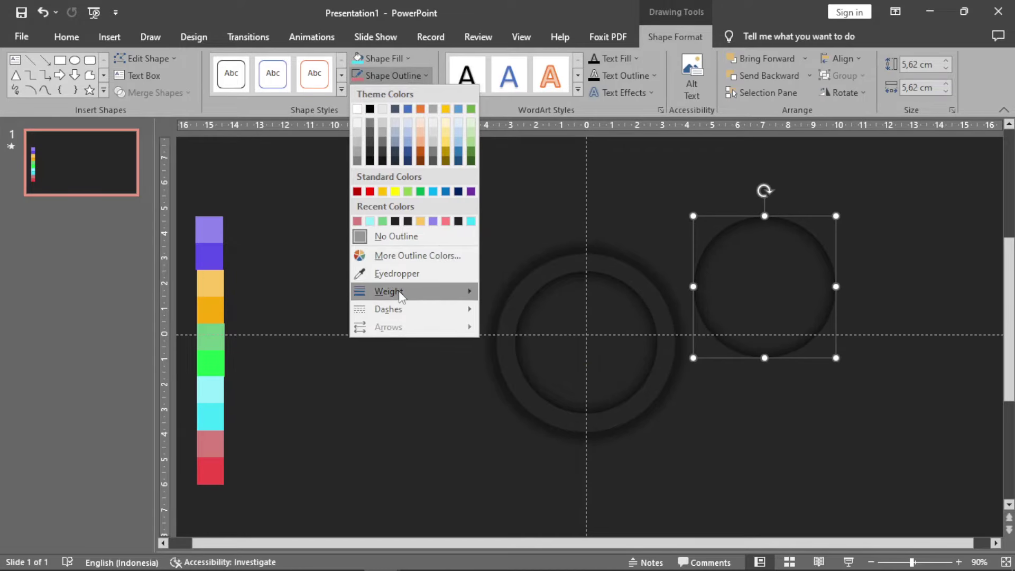
mouse_move(388, 291)
click(526, 391)
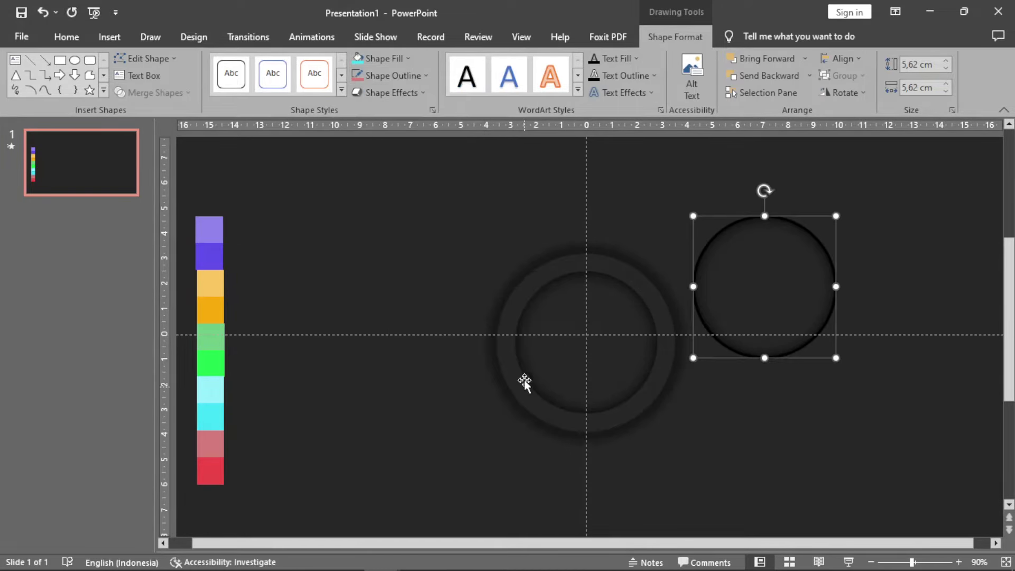
click(409, 59)
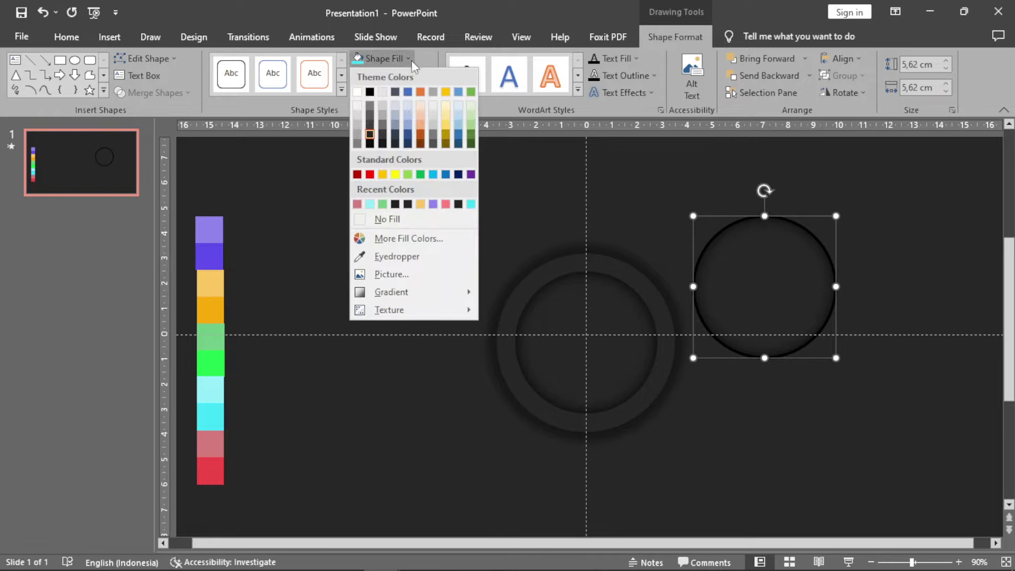
click(382, 218)
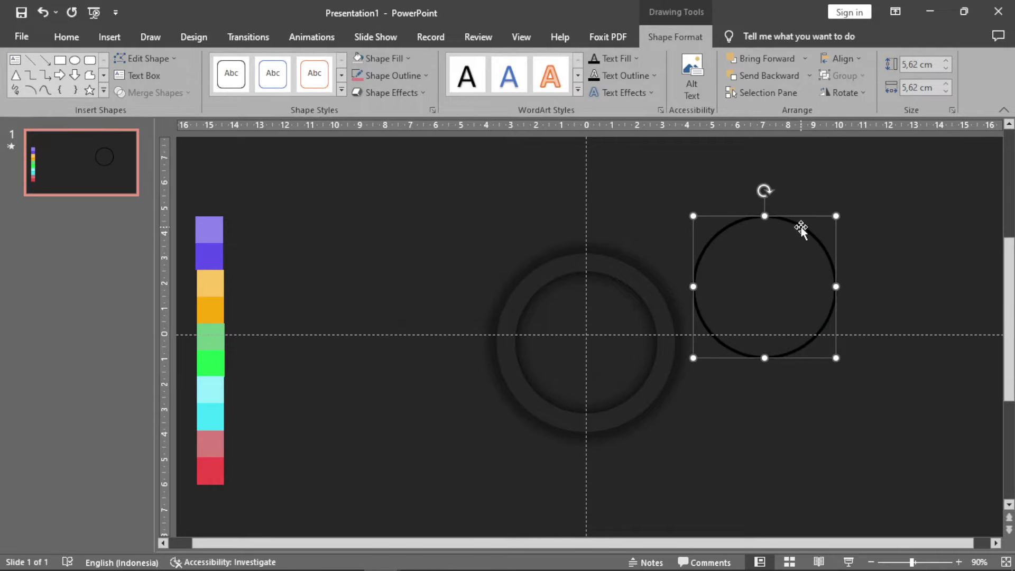
drag(799, 226, 658, 245)
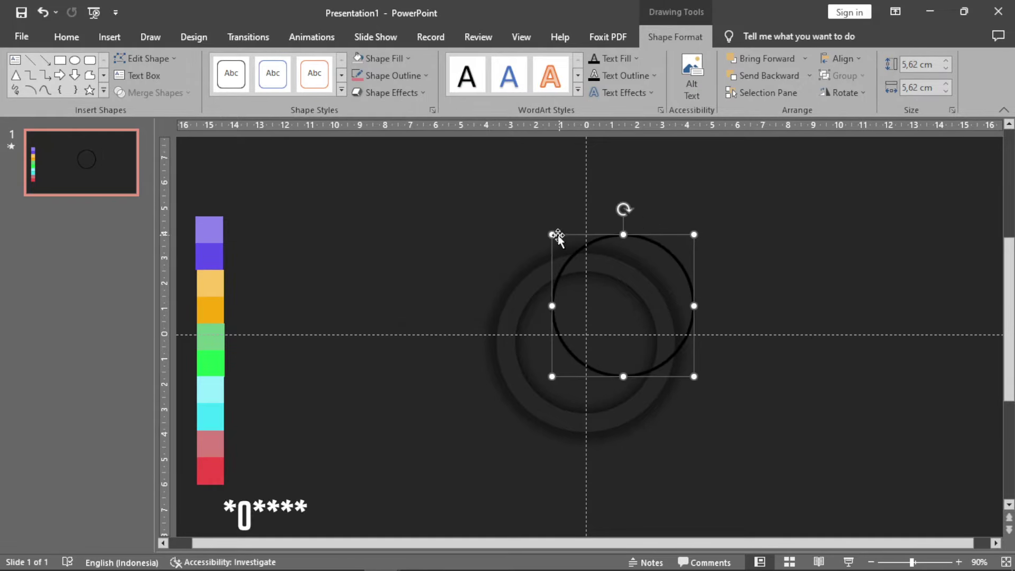
drag(552, 234, 569, 252)
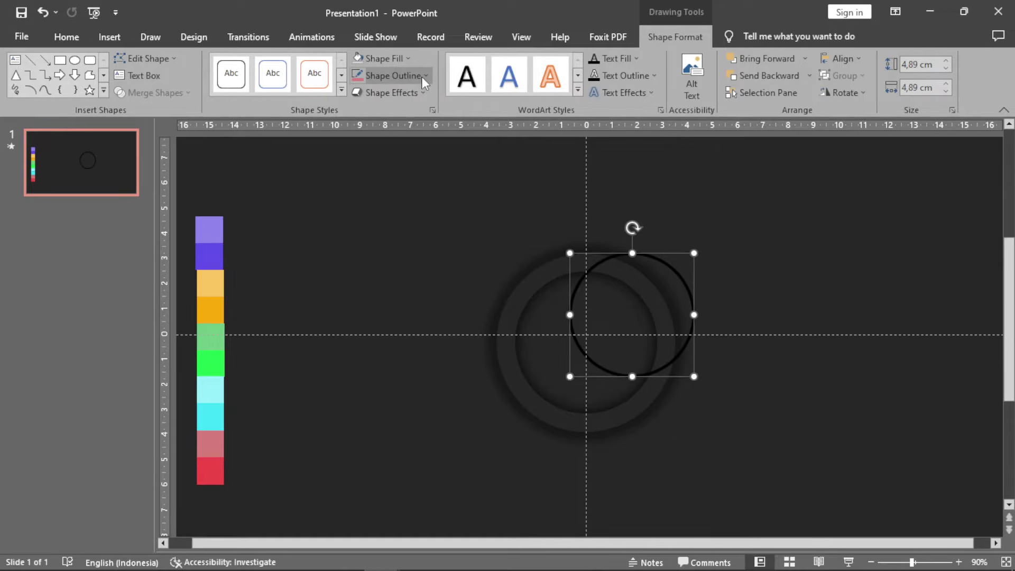
Make the circle's outline white and shrink it slightly over the dark rings.
click(424, 76)
click(359, 112)
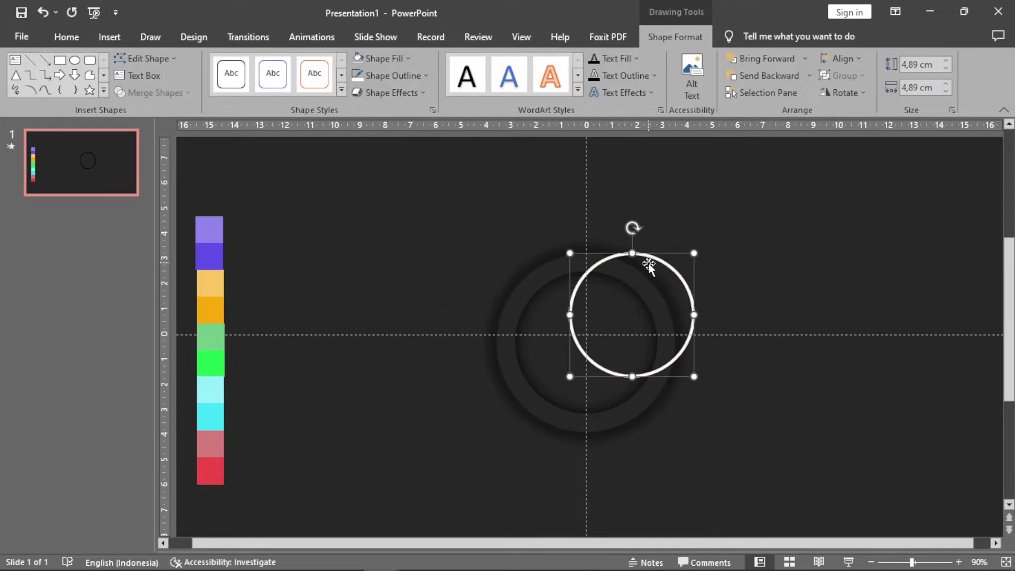
drag(664, 268, 591, 298)
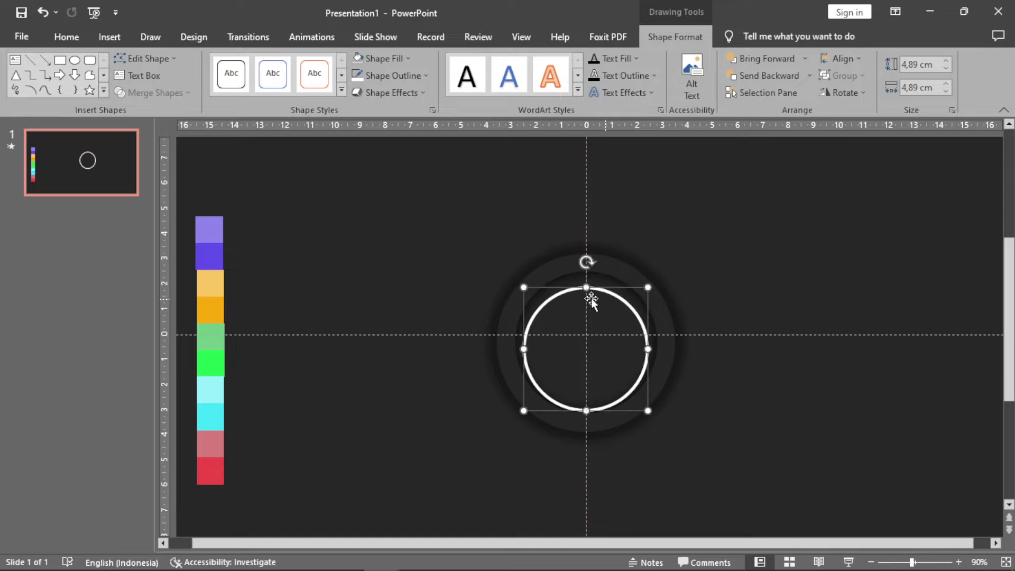
drag(523, 287, 532, 294)
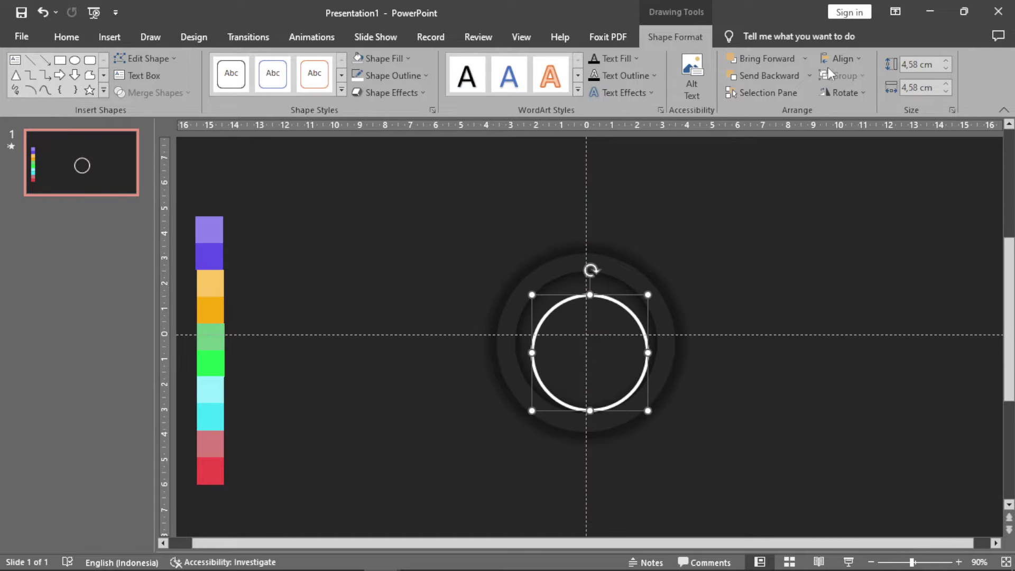
Centre the white circle on the slide both horizontally and vertically.
click(841, 58)
click(861, 95)
click(846, 59)
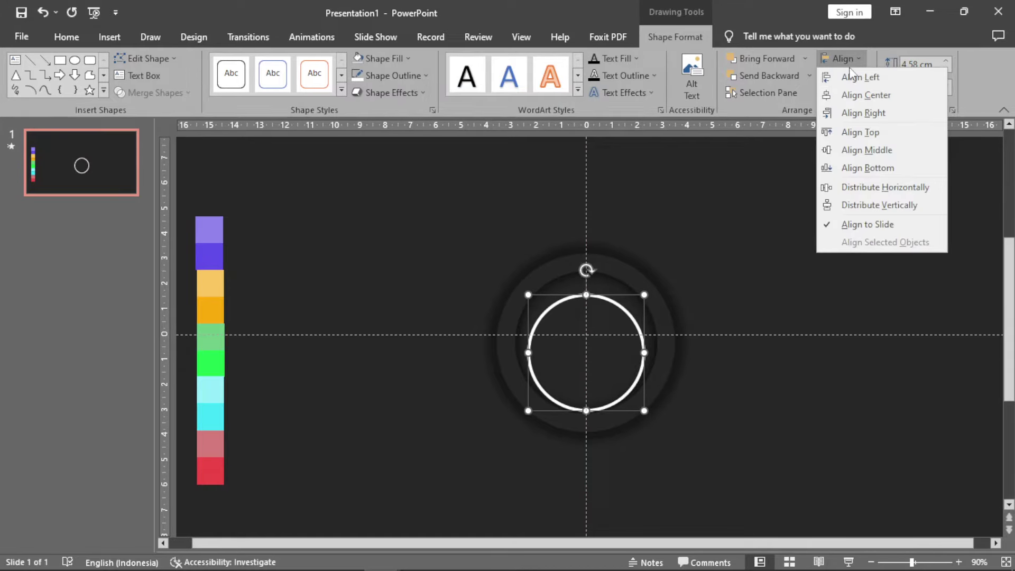
click(866, 150)
click(734, 241)
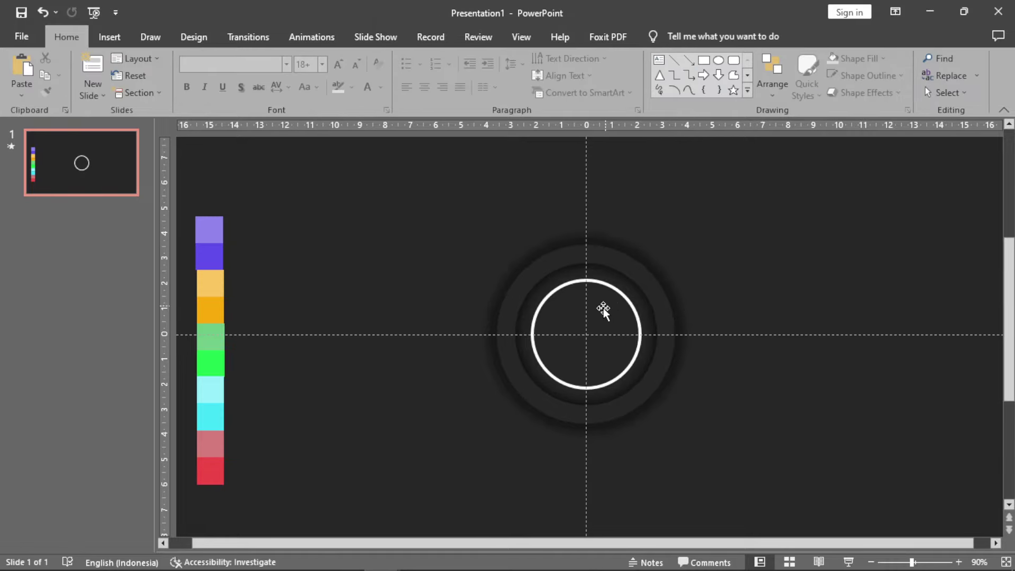
Type 'start' in the white ring and set it to BigNoodleTitling.
click(607, 317)
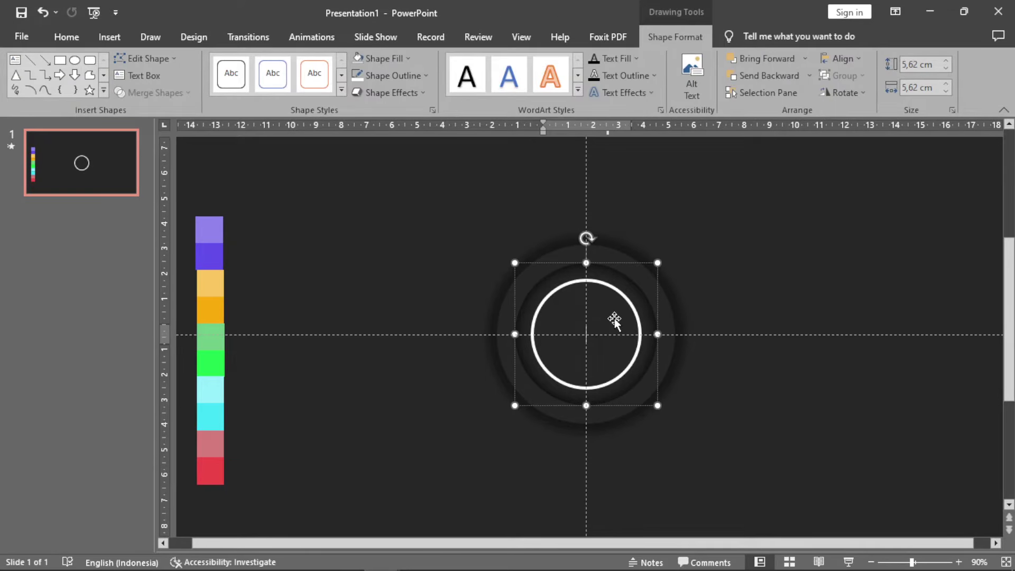
text(sta)
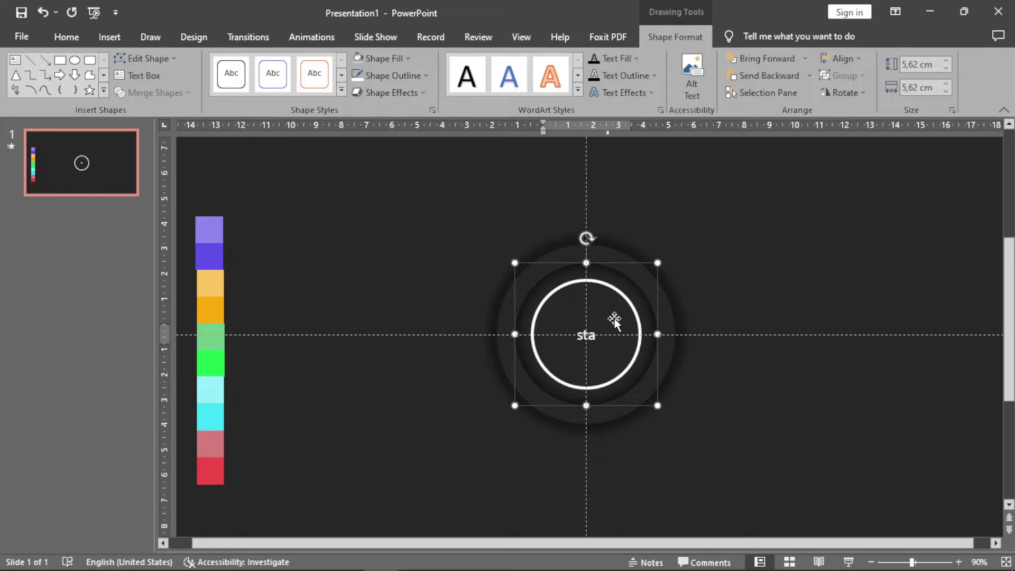
text(rt)
key(ctrl+a)
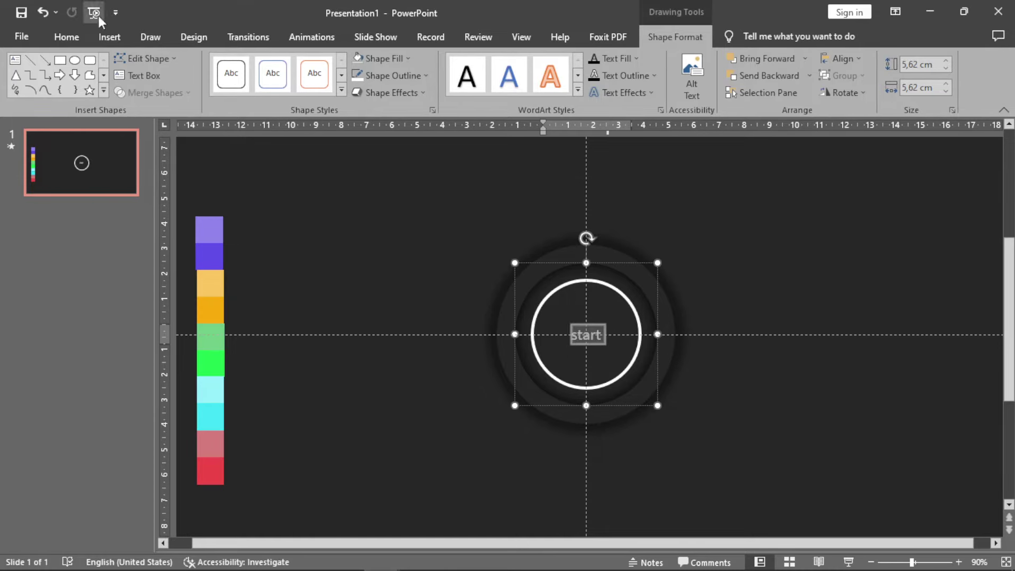
click(74, 36)
click(286, 64)
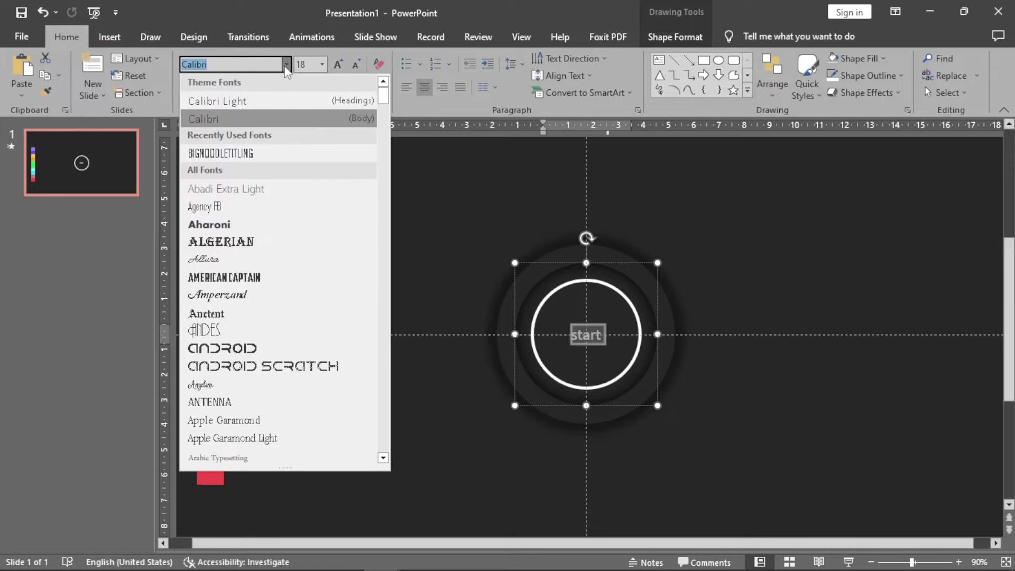
click(241, 153)
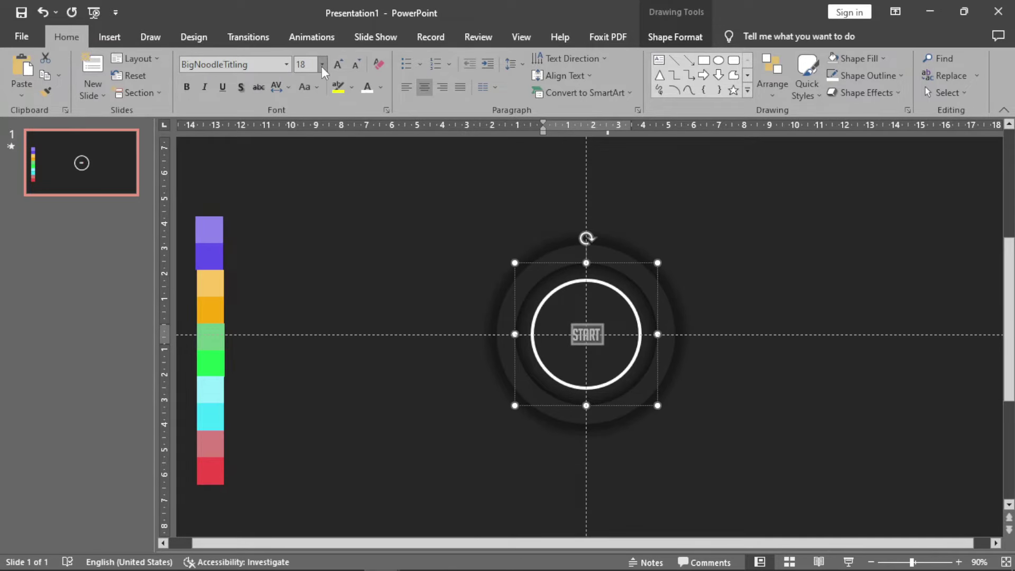
Enlarge START to 28 pt with Loose spacing, then group the three circles with Ctrl+G.
click(338, 65)
click(337, 65)
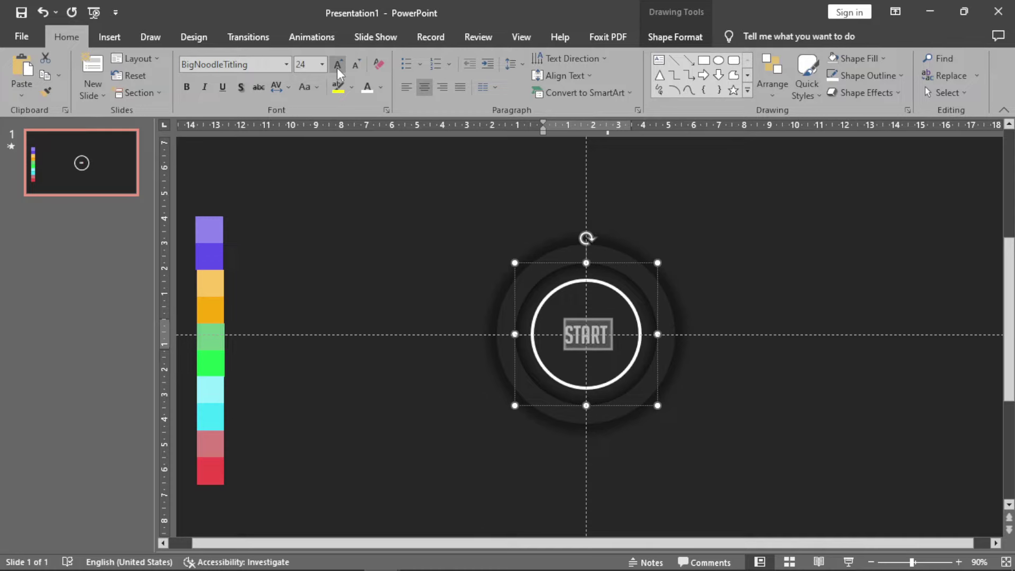
click(290, 86)
click(296, 157)
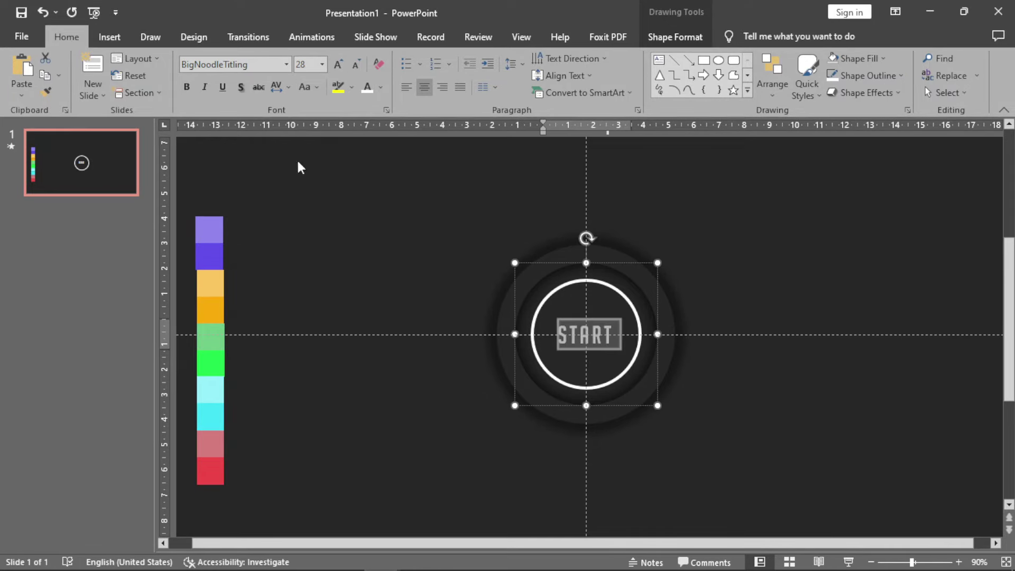
click(719, 253)
drag(798, 214, 435, 465)
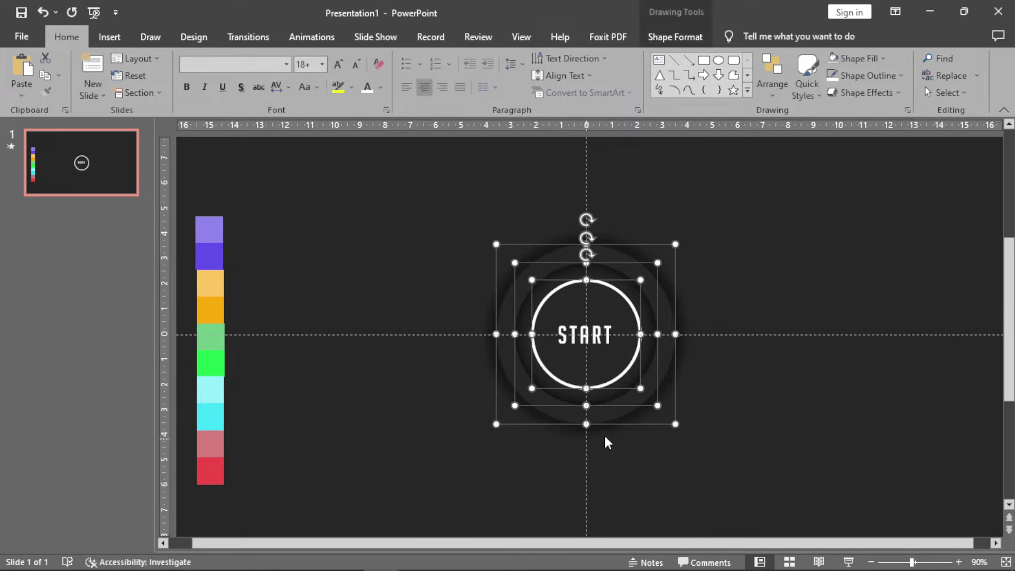
key(ctrl+g)
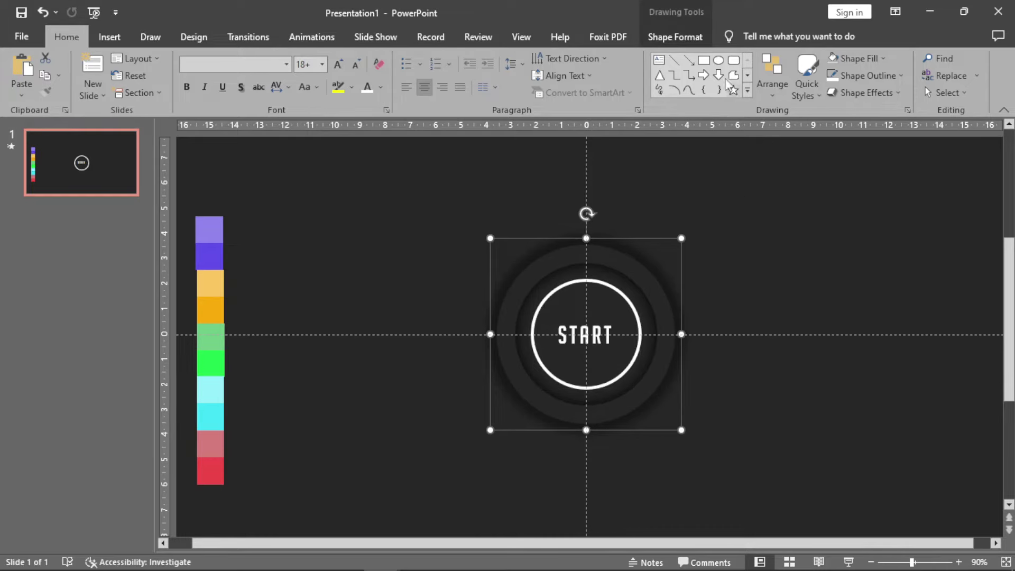
Draw a small circle left of START and give it a dark fill.
click(717, 61)
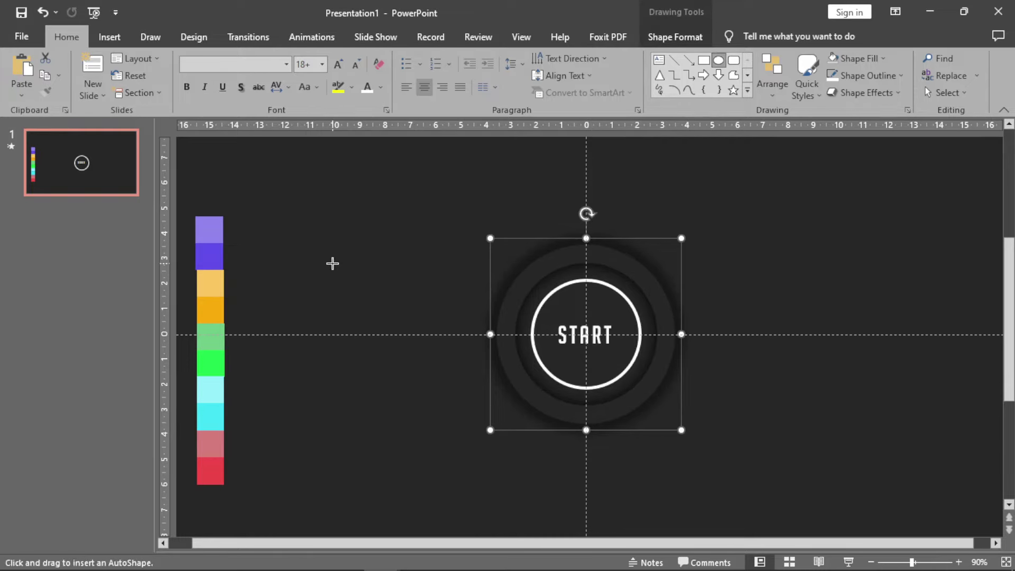
drag(333, 264, 383, 334)
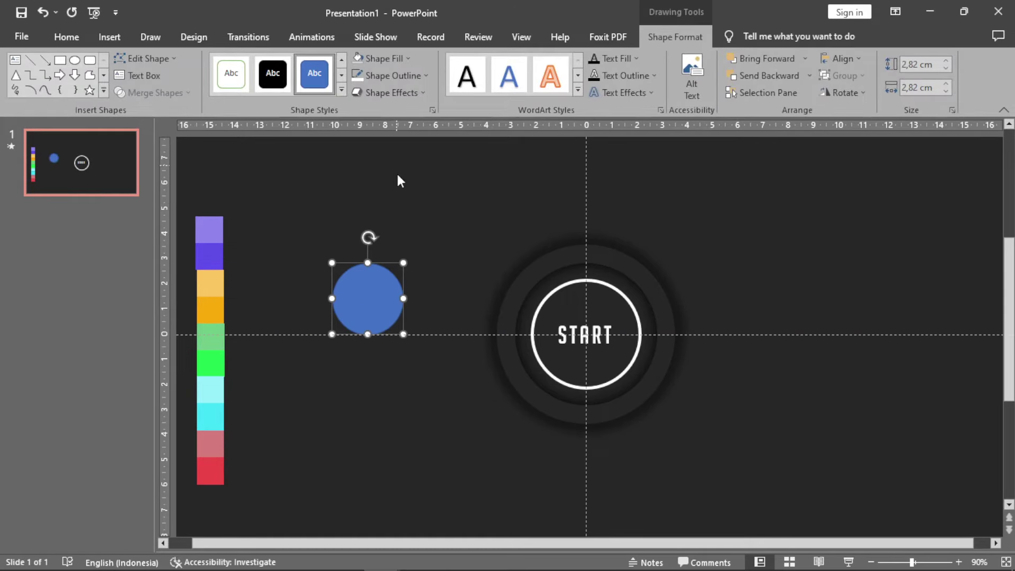
right_click(371, 299)
click(442, 538)
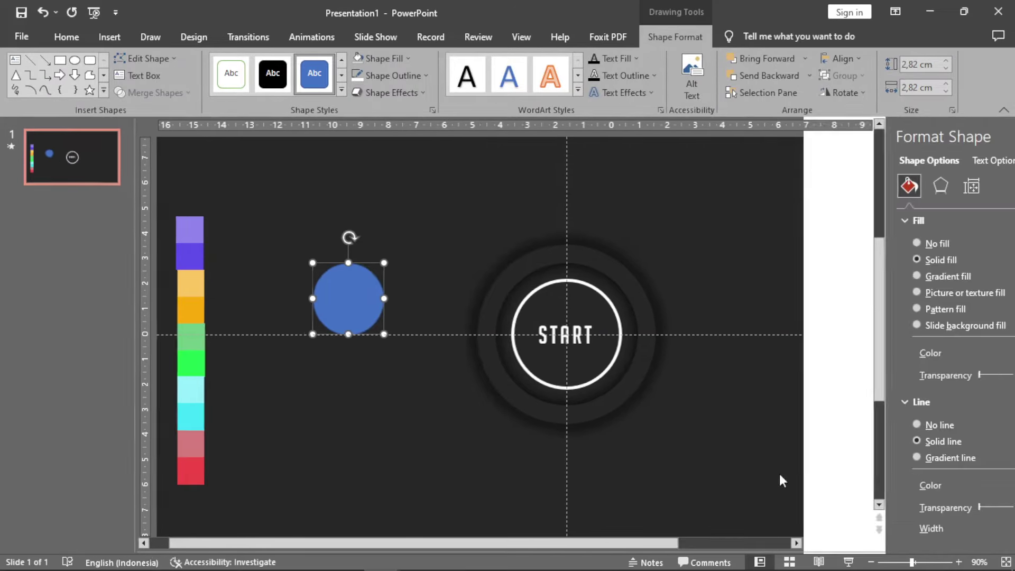
click(977, 352)
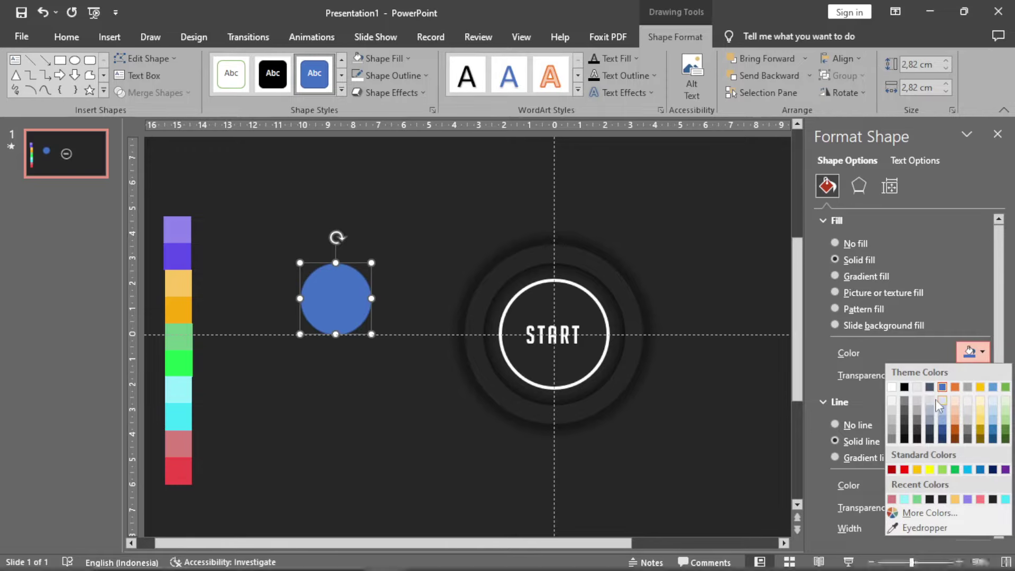
click(905, 427)
Apply an inner shadow with 20 pt blur to the small circle and remove its outline.
click(859, 186)
click(975, 243)
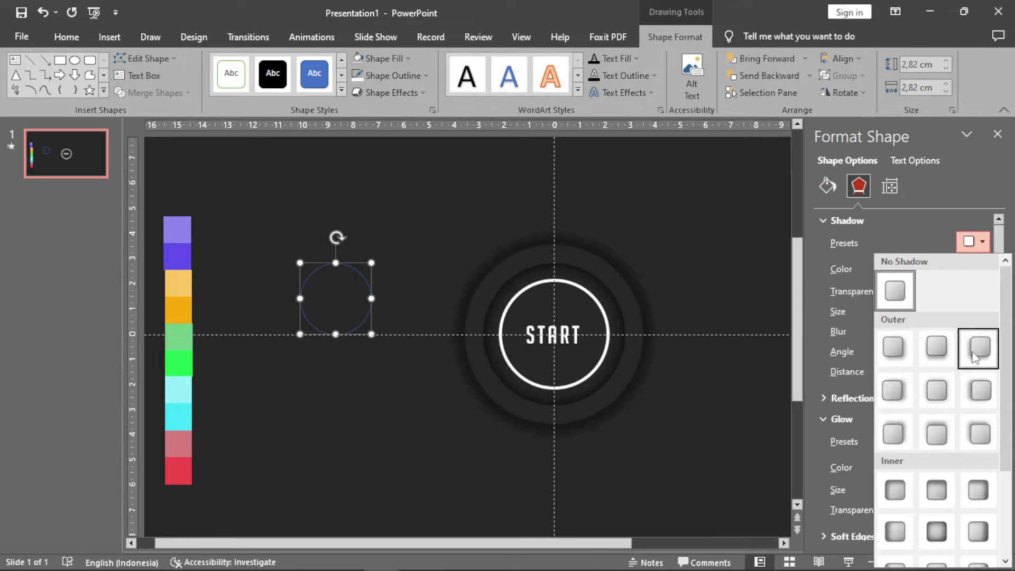
click(938, 527)
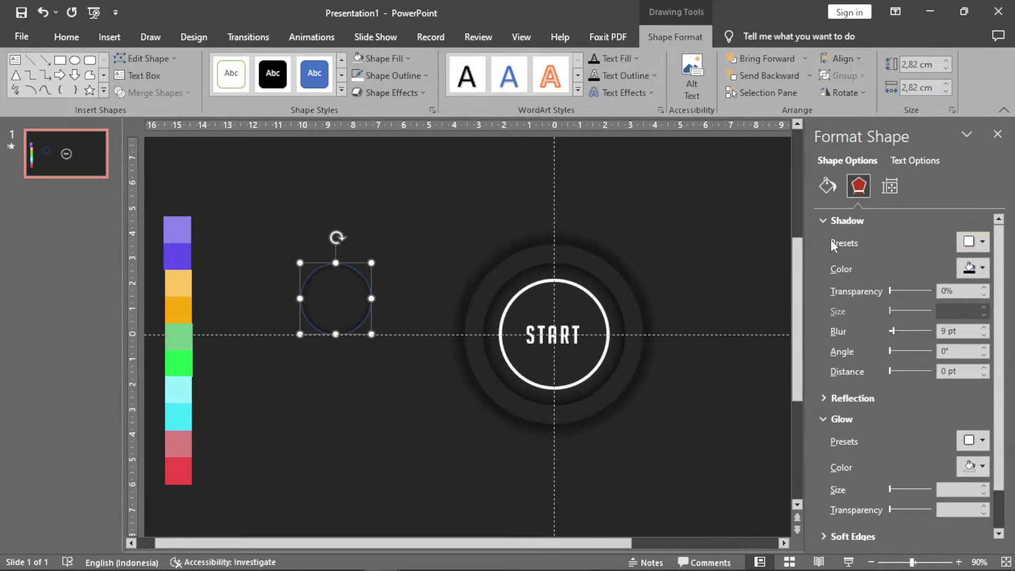
click(826, 188)
click(836, 424)
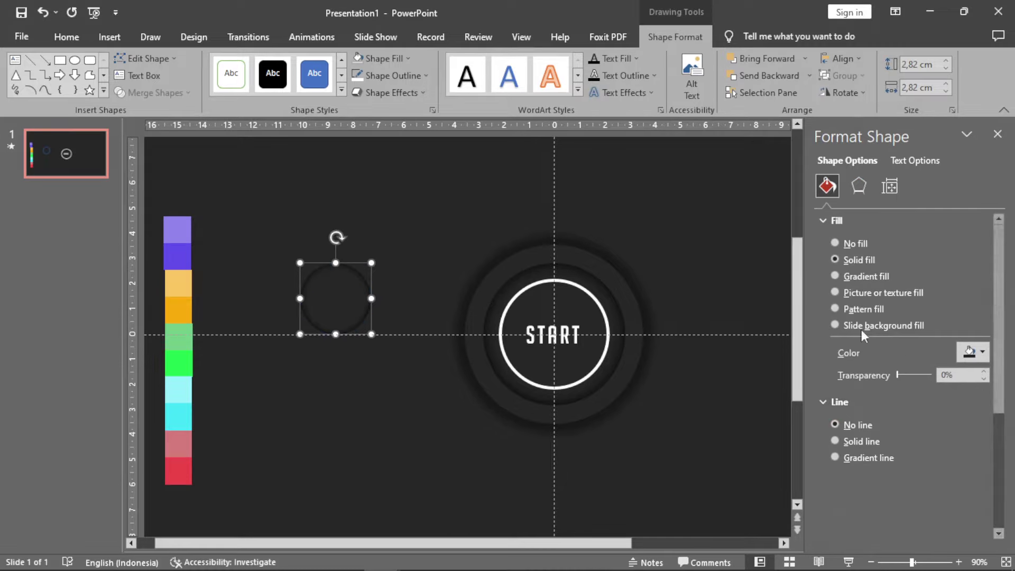
click(858, 186)
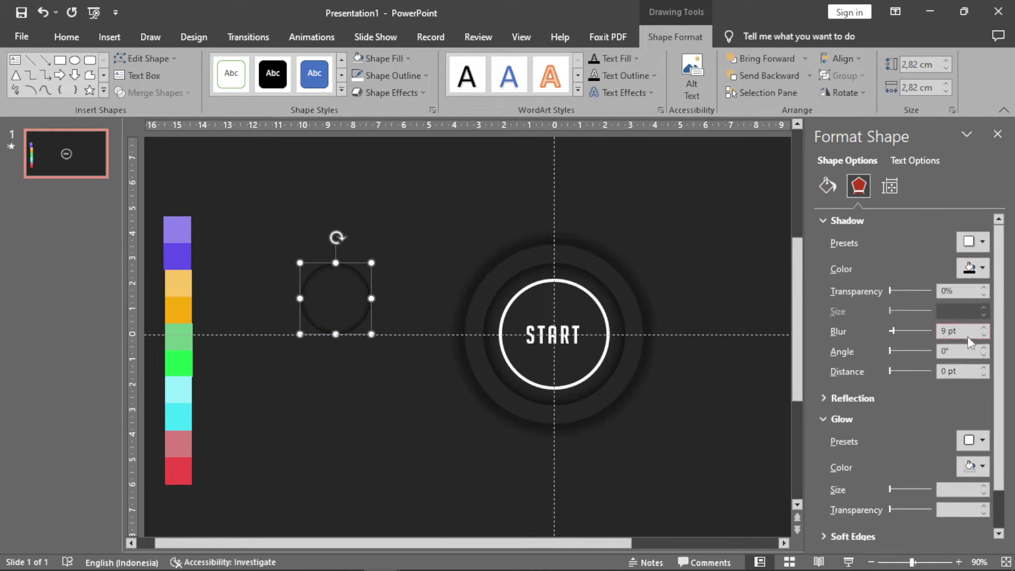
click(983, 327)
click(984, 327)
click(983, 327)
Label the small circle 'bab 1' in BigNoodleTitling.
click(340, 303)
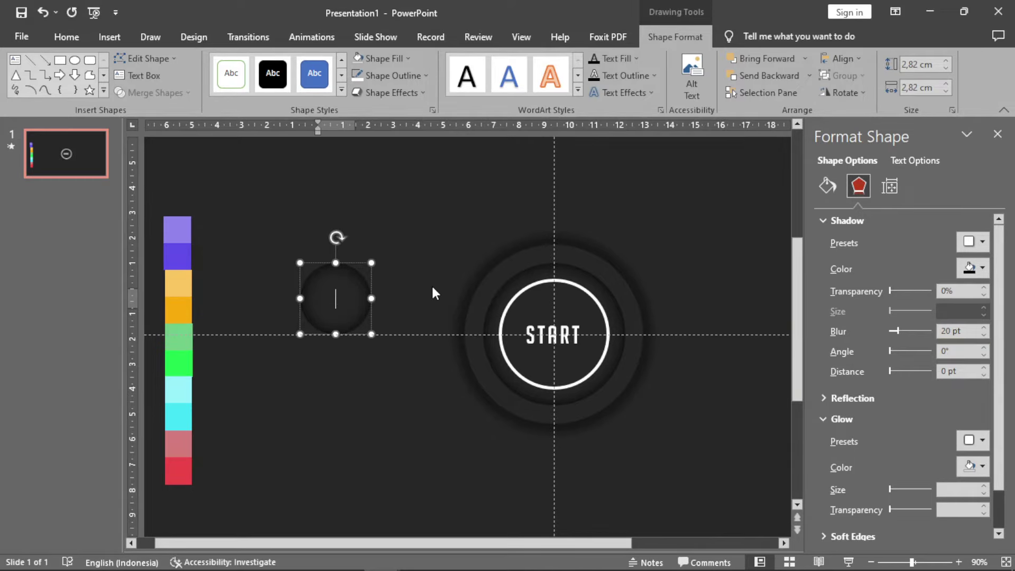
text(bab )
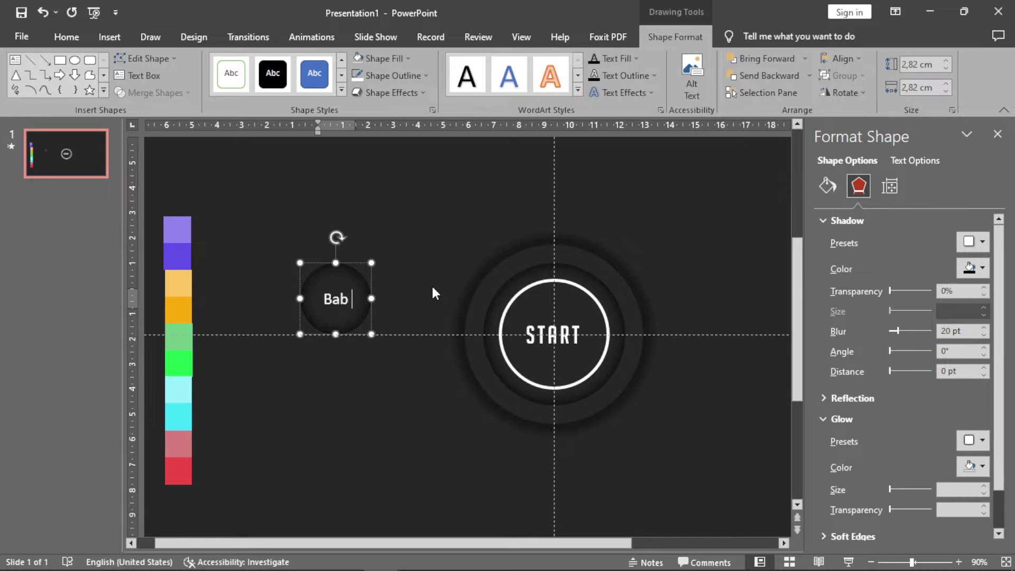
text(1)
key(ctrl+a)
click(66, 37)
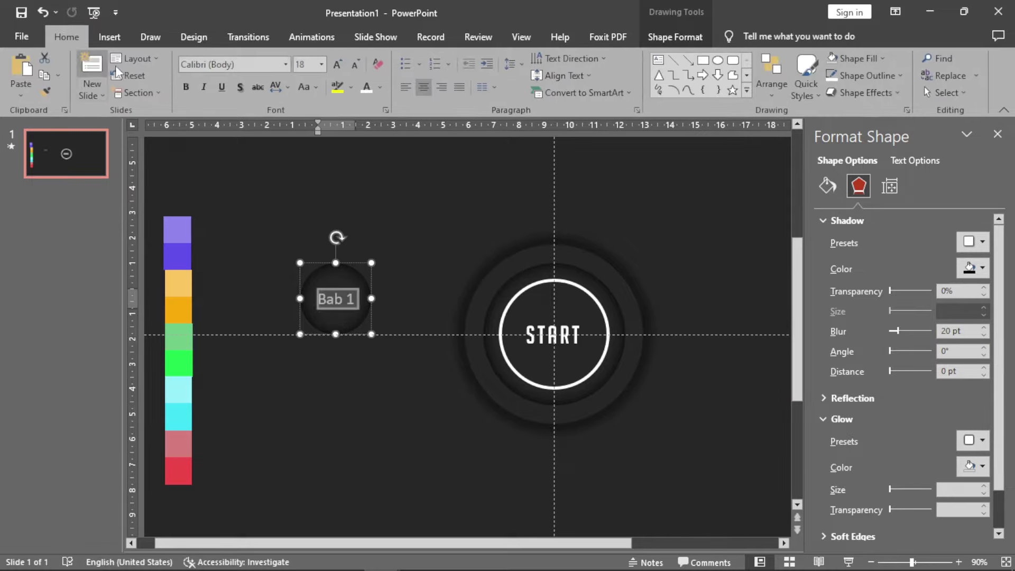
click(285, 64)
click(241, 151)
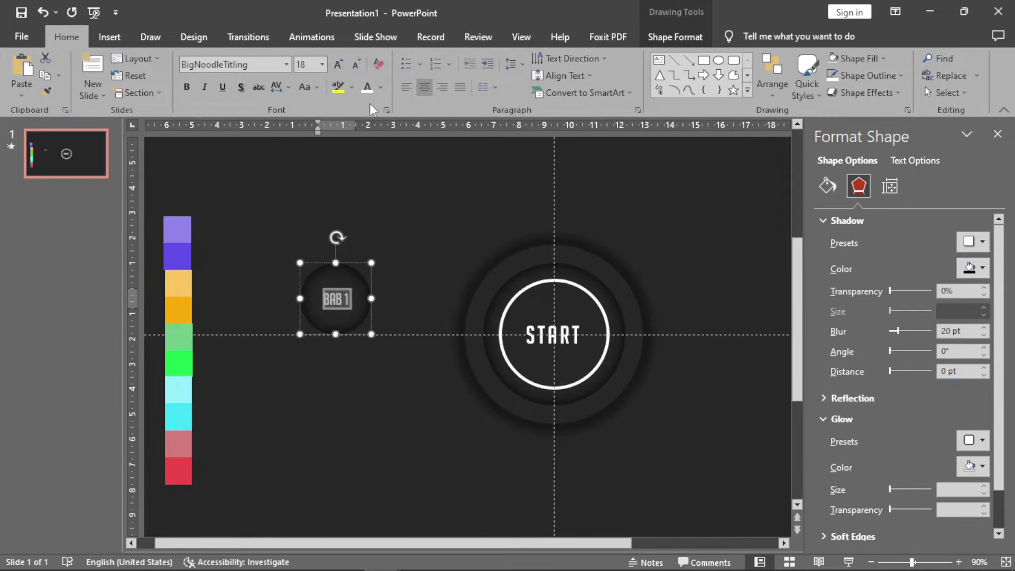
click(389, 191)
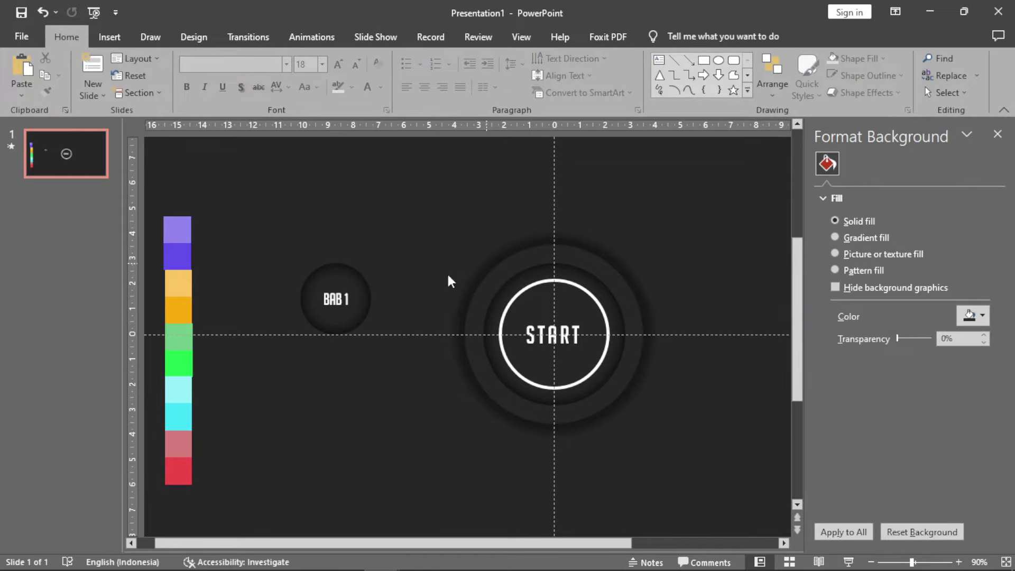
click(363, 299)
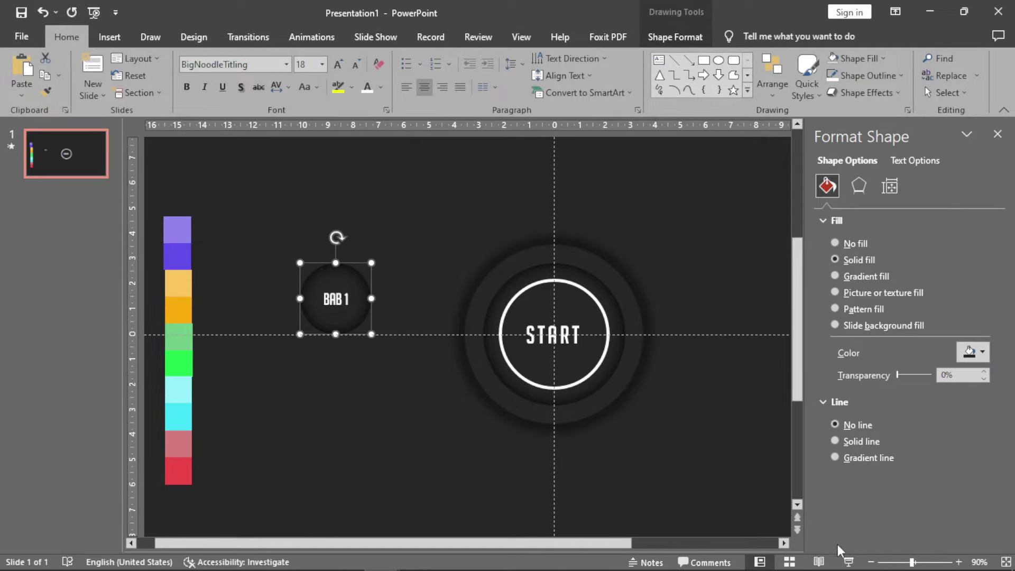
Shrink the BAB 1 circle slightly and move it up and left above START.
click(996, 134)
click(870, 562)
click(870, 562)
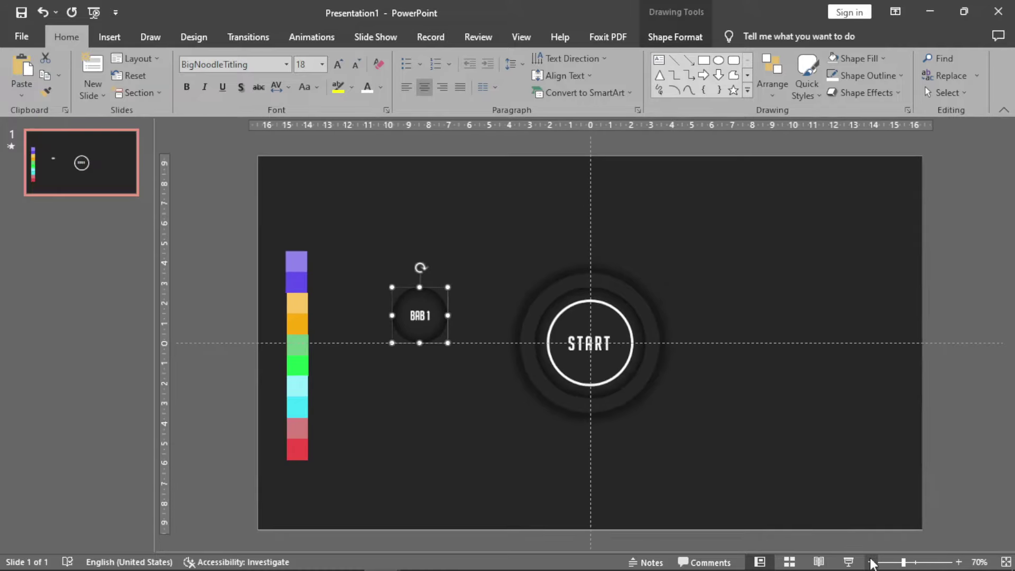
click(551, 234)
click(404, 290)
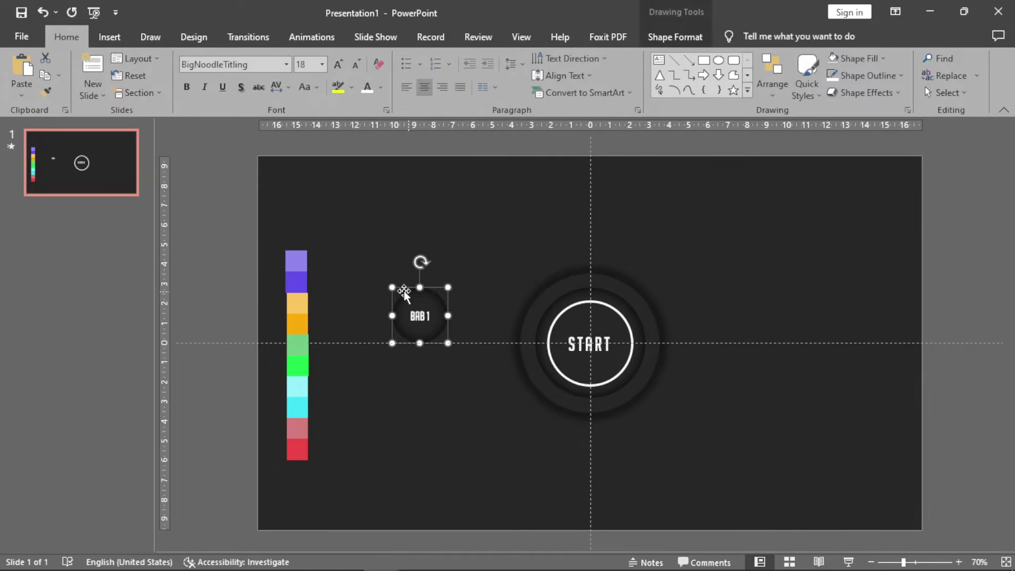
drag(390, 287, 399, 294)
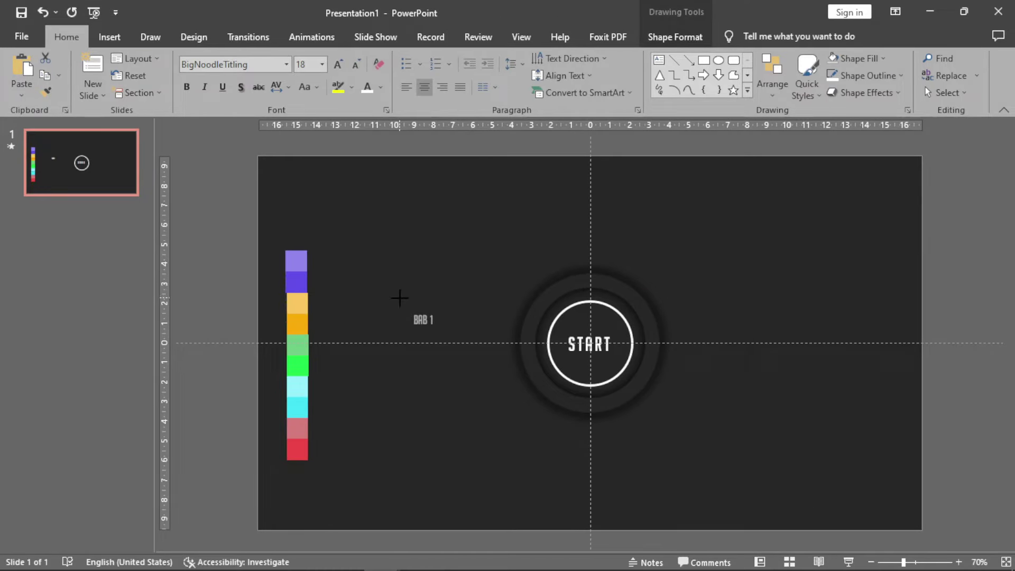
ctrl+scroll(480, 338, up, 1)
ctrl+scroll(480, 338, up, 1)
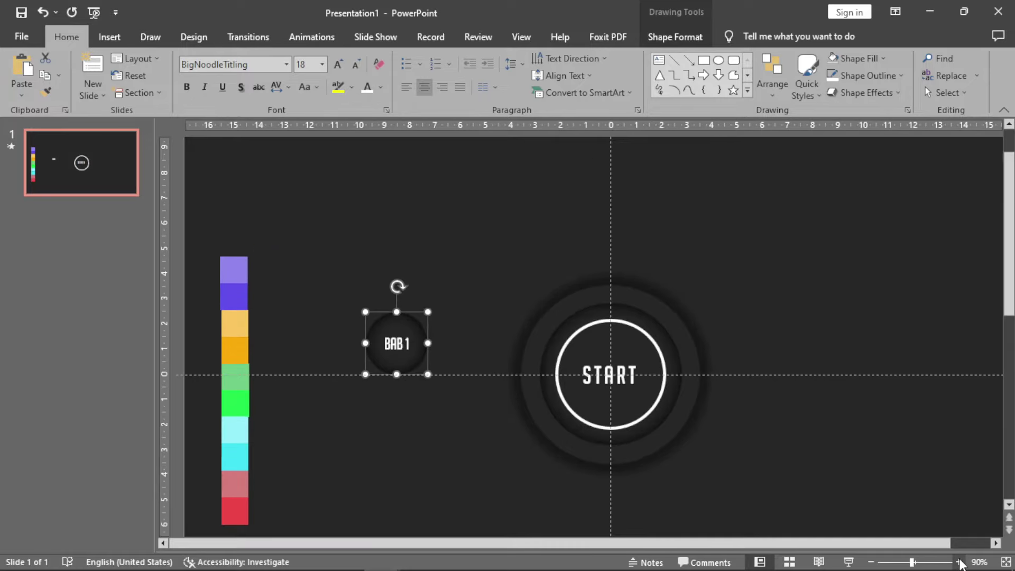
ctrl+scroll(479, 339, up, 1)
drag(449, 321, 387, 219)
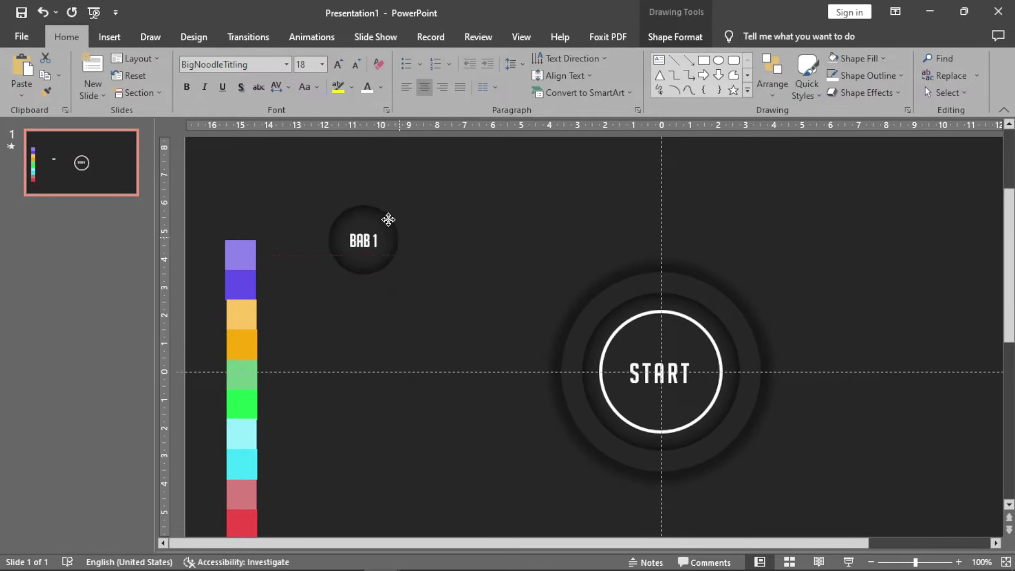
Paste four copies of the BAB 1 circle and line them up in a row.
key(ctrl+v)
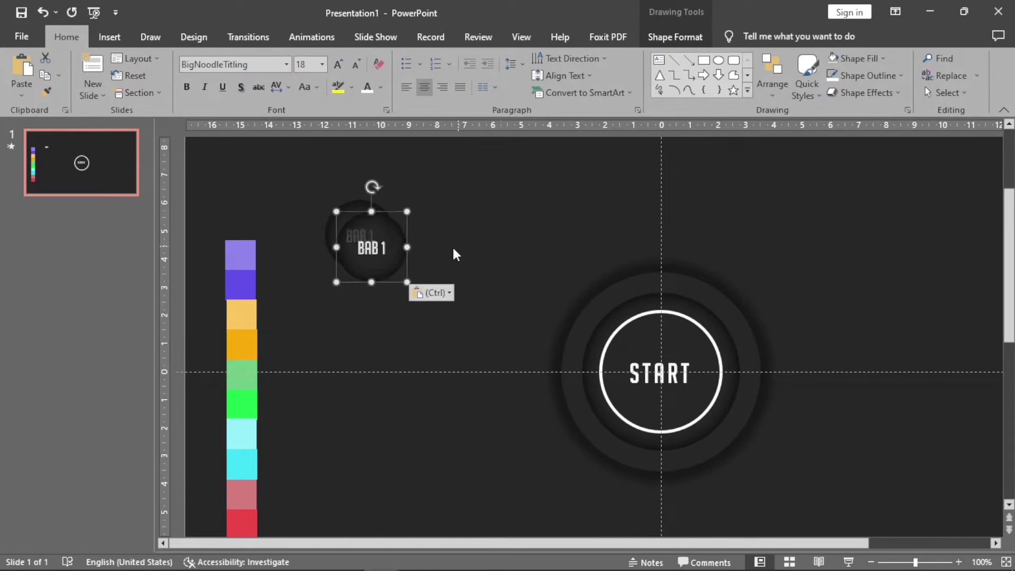
drag(397, 248, 453, 245)
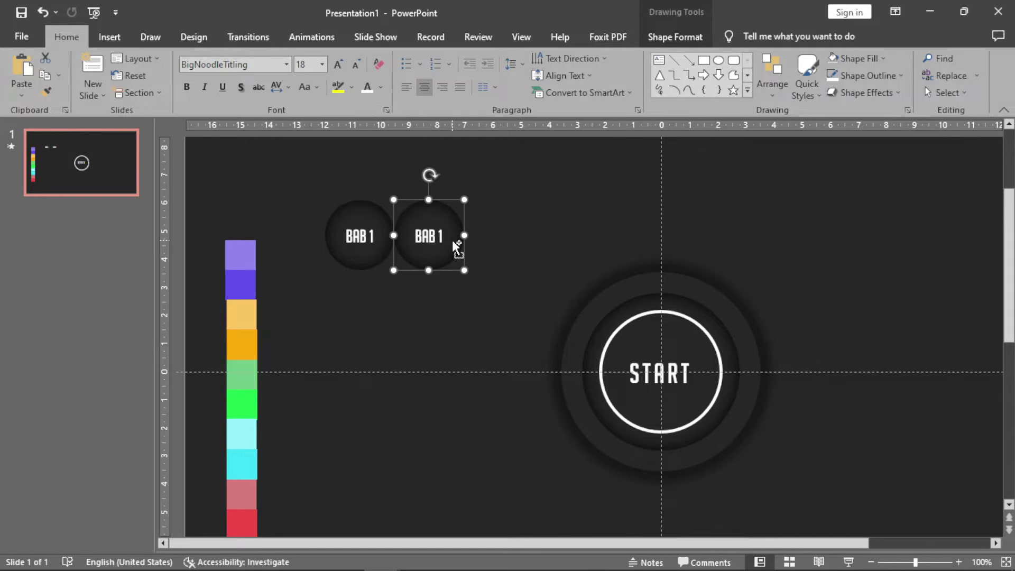
key(ctrl+v)
key(ctrl+v)
key(ctrl+v)
drag(417, 264, 564, 227)
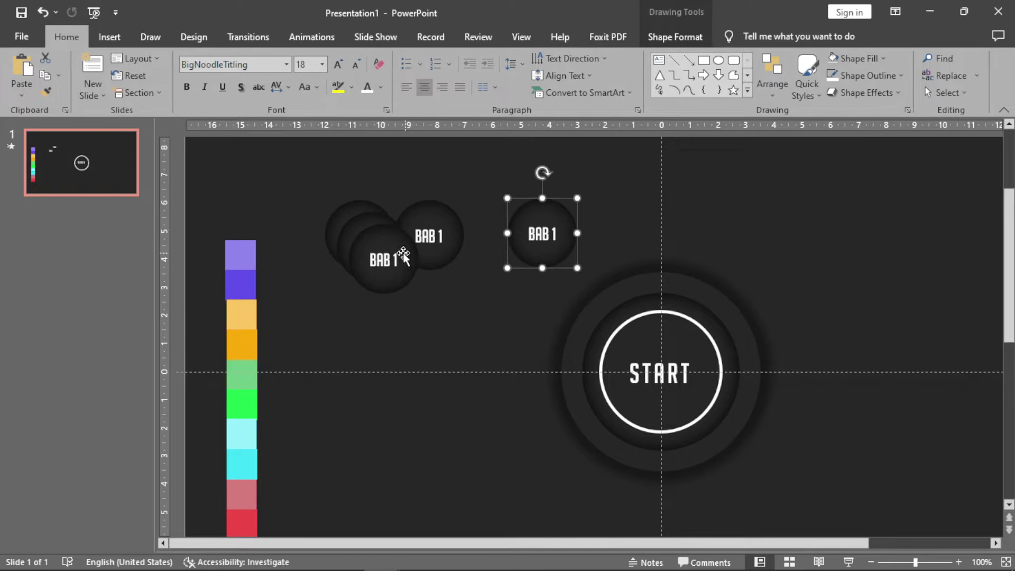
click(396, 255)
drag(412, 290, 507, 292)
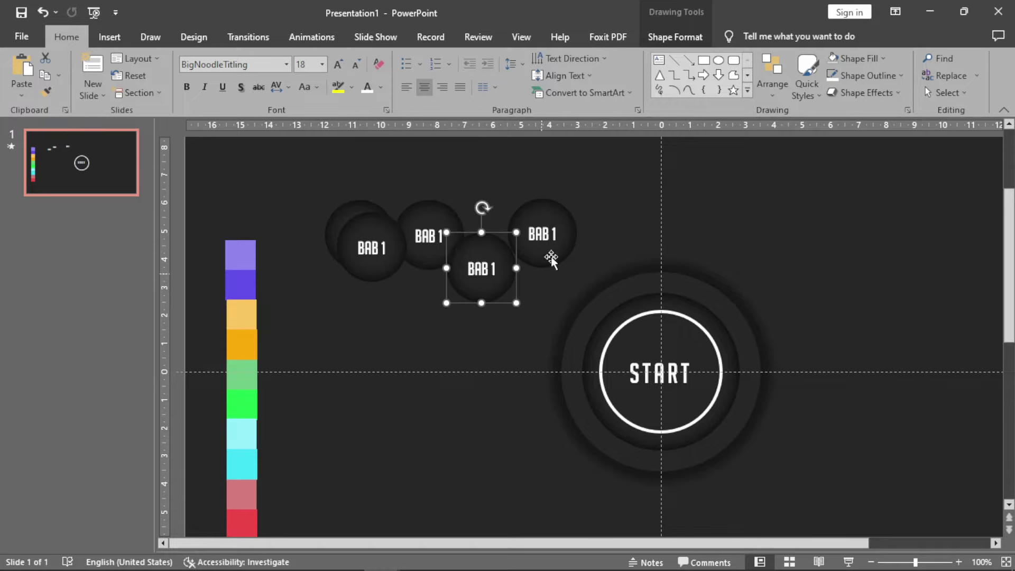
drag(548, 259, 659, 254)
drag(509, 268, 603, 253)
drag(393, 255, 528, 248)
Renumber the copies' labels to BAB 2, BAB 3, BAB 4 and BAB 5.
click(443, 237)
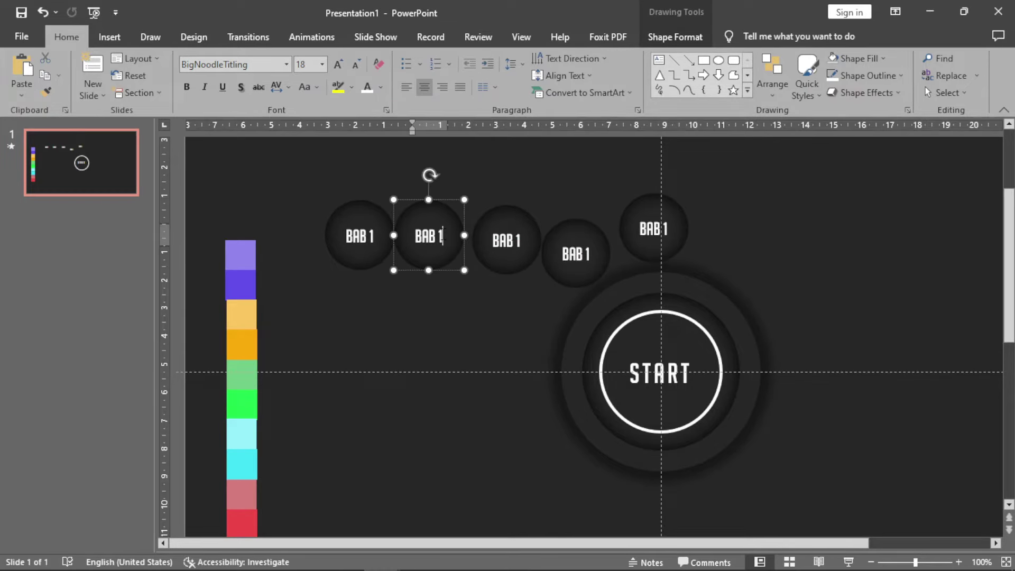
key(BackSpace)
text(2)
double_click(520, 241)
text(3)
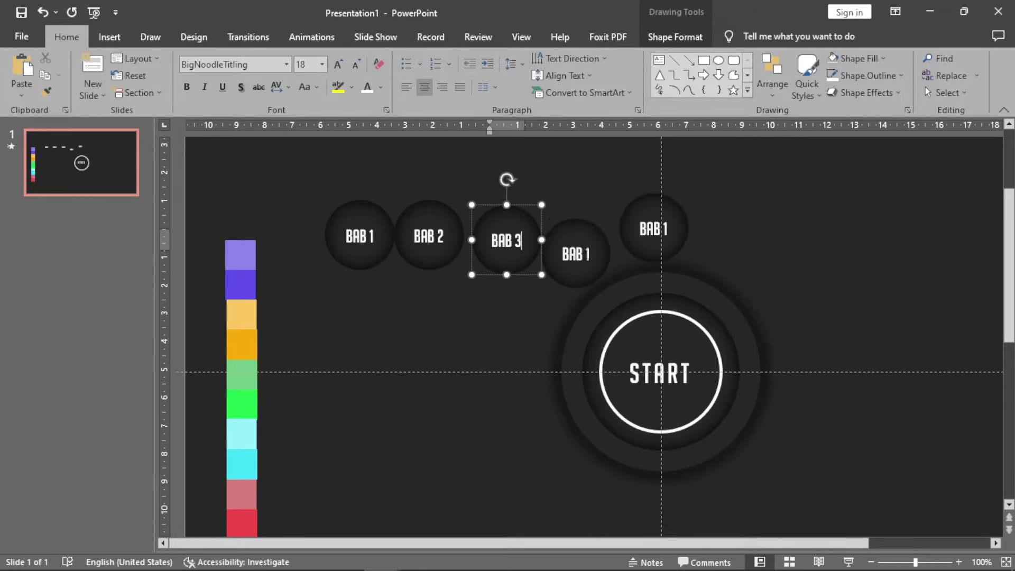
double_click(593, 255)
text(4)
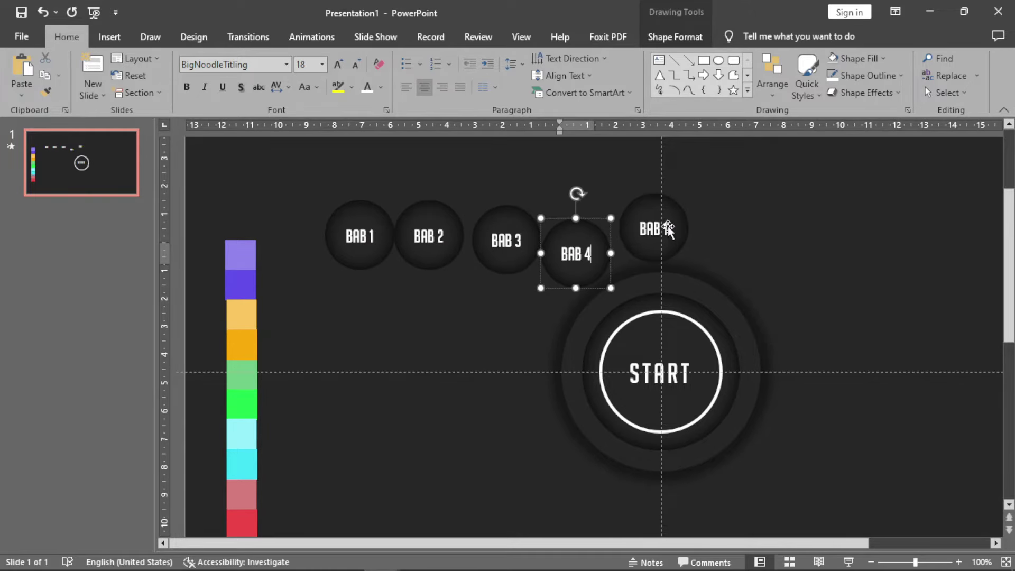
double_click(665, 228)
text(5)
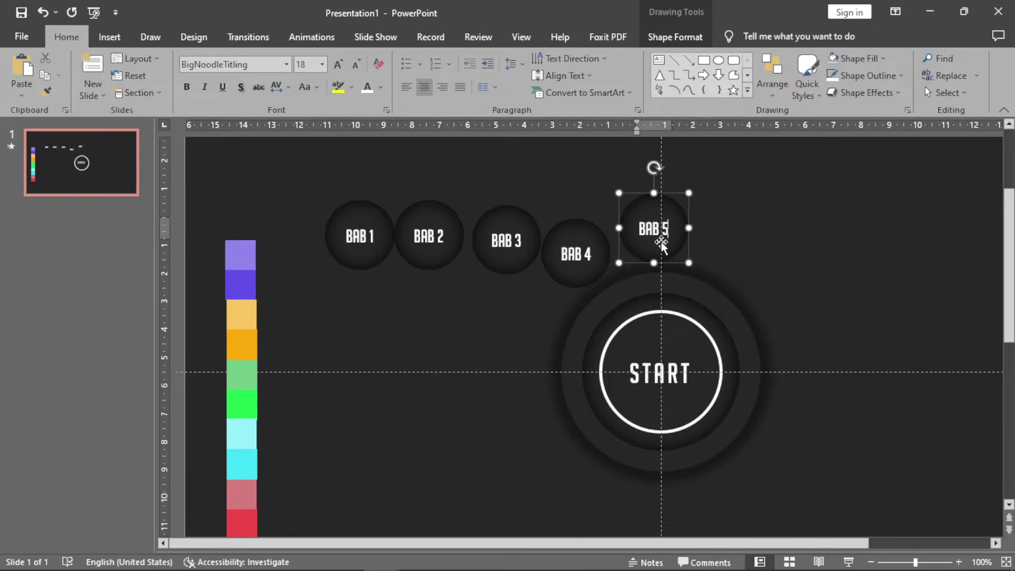
click(585, 188)
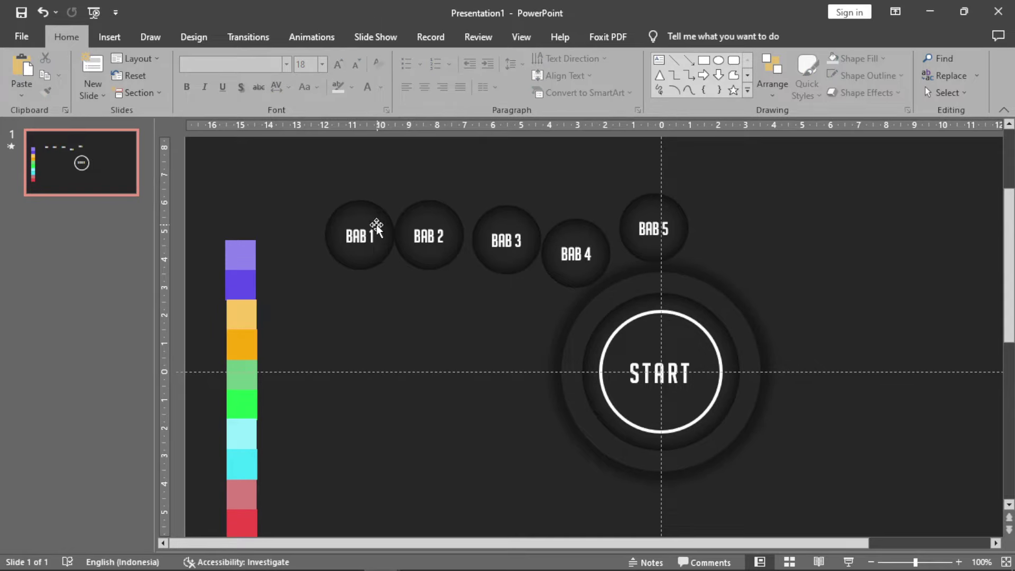
Select all five BAB circles and shift them together.
click(369, 210)
shift+click(442, 205)
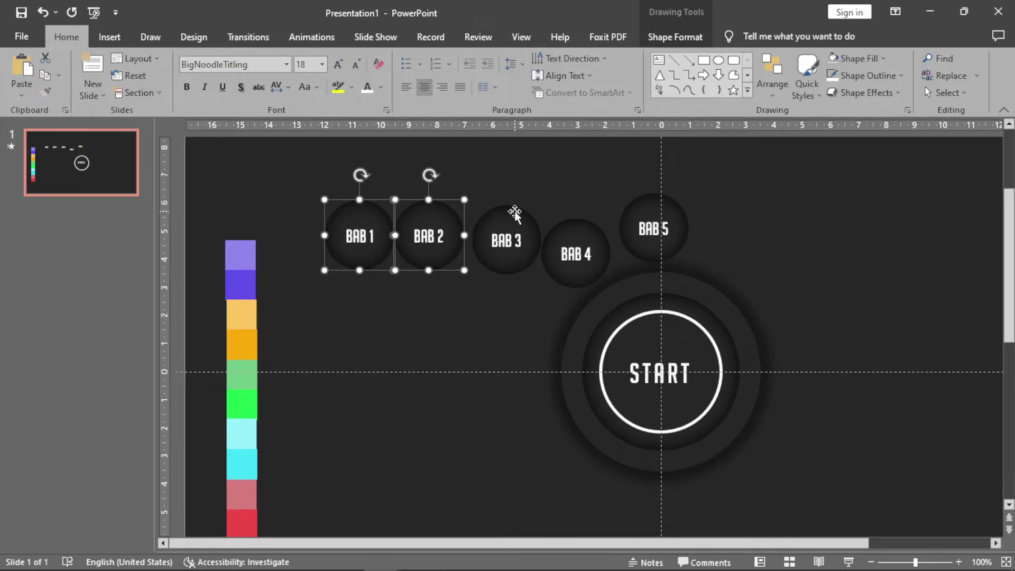
shift+click(514, 215)
shift+click(570, 226)
shift+click(653, 206)
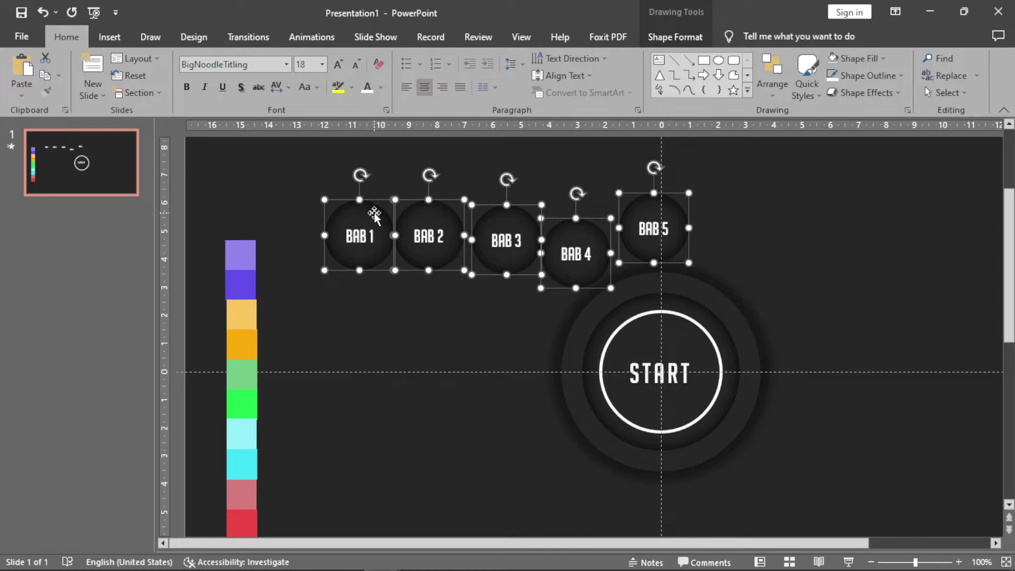
mouse_move(376, 213)
mouse_down()
mouse_move(441, 218)
mouse_move(364, 218)
mouse_up()
Move the BAB circles onto the START centre and align them with Align Middle.
click(687, 36)
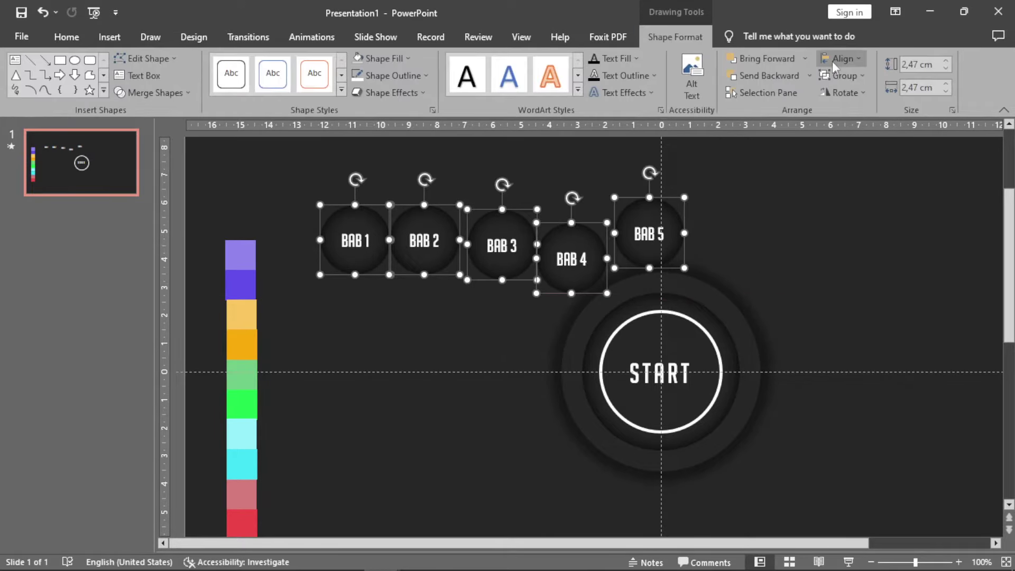
click(412, 188)
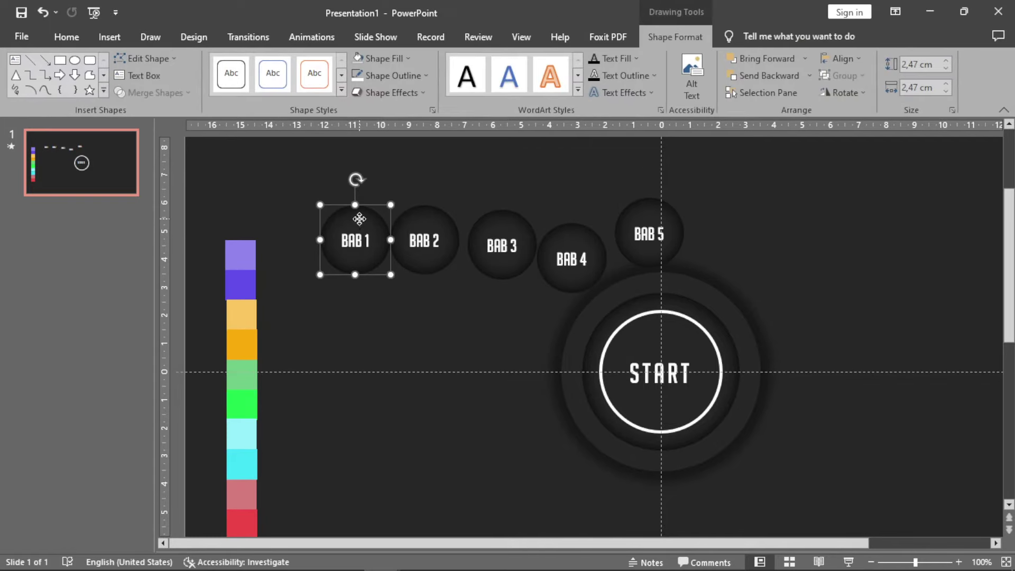
mouse_move(351, 220)
mouse_down()
mouse_move(665, 351)
mouse_move(541, 347)
mouse_up()
click(841, 58)
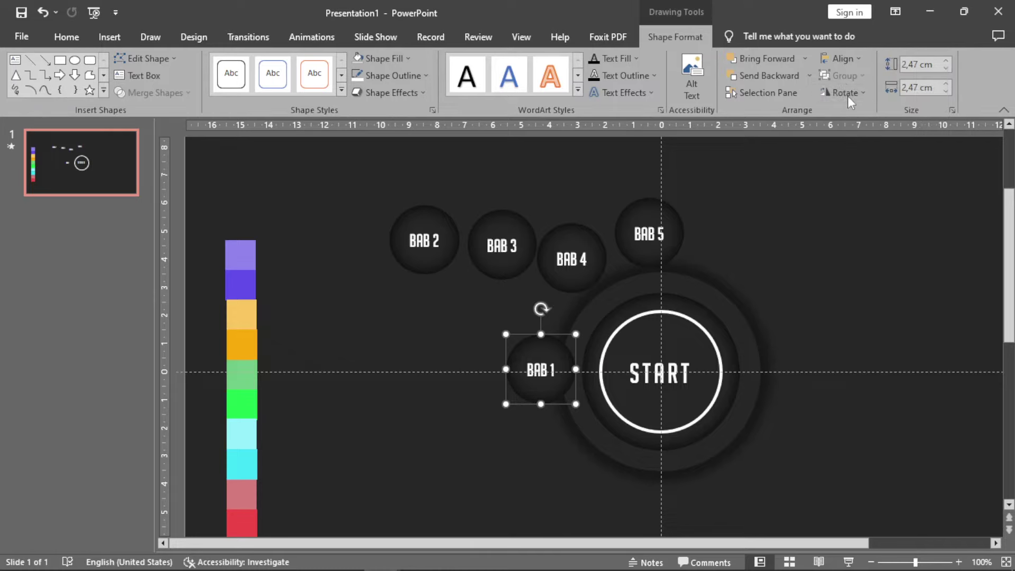
key(ctrl+z)
click(841, 58)
click(840, 150)
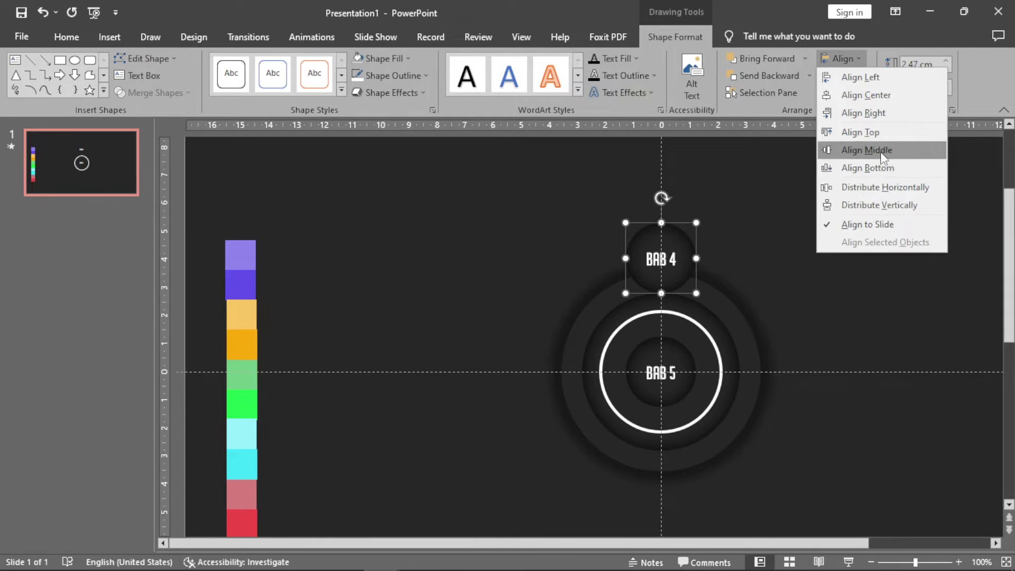
click(882, 154)
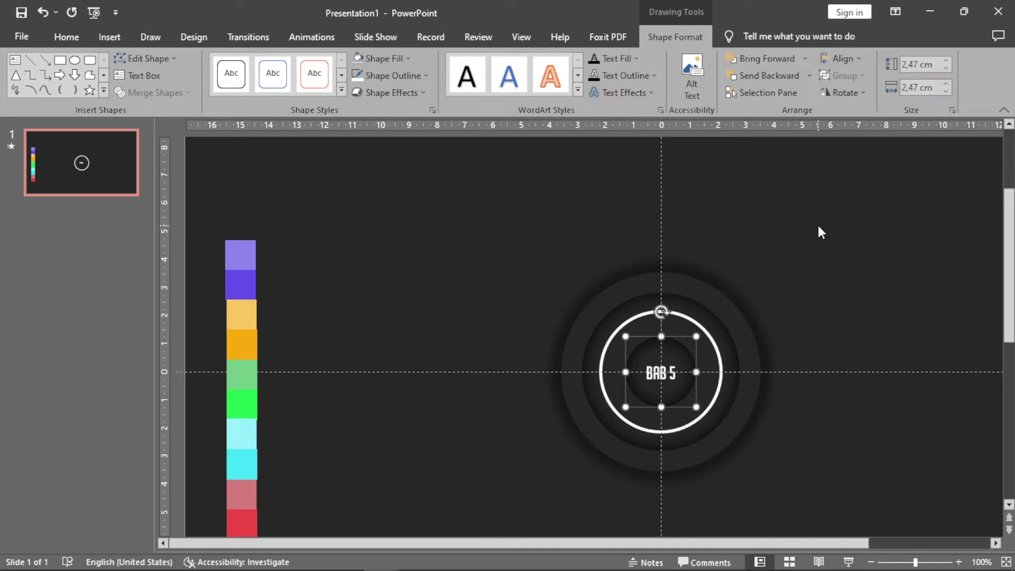
ctrl+scroll(817, 225, down, 3)
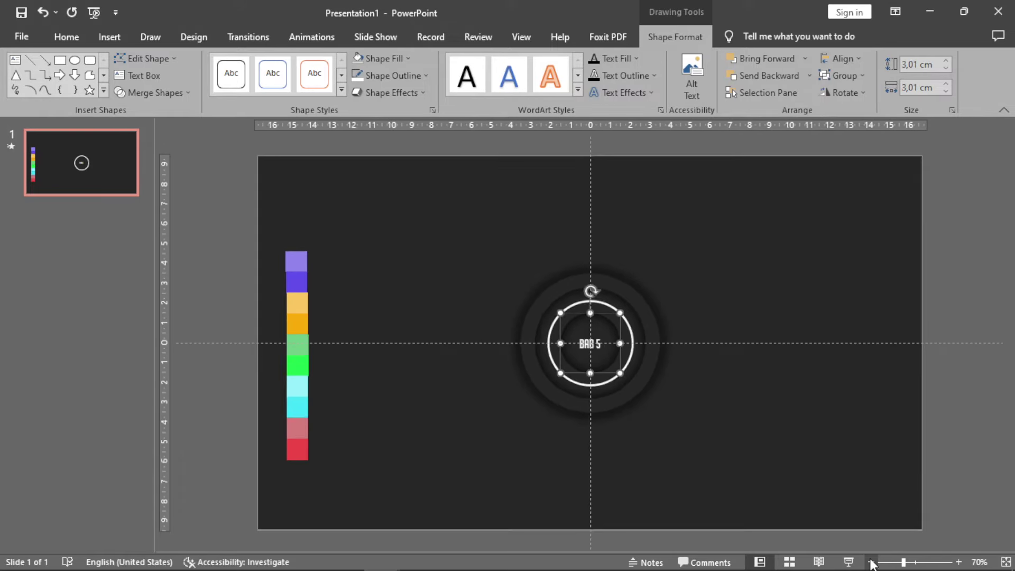
click(761, 409)
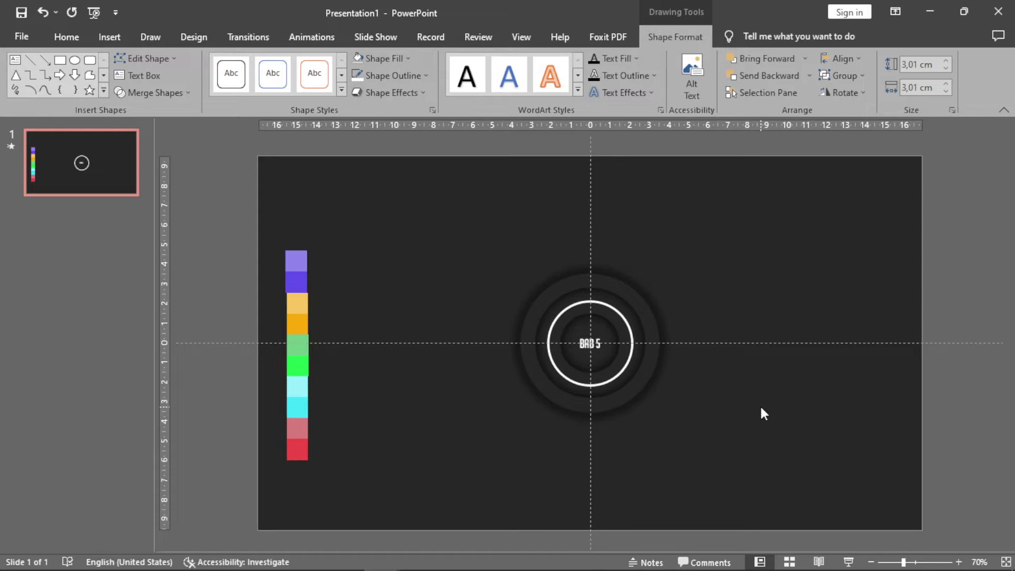
Duplicate the slide and zoom in on the new copy.
right_click(101, 180)
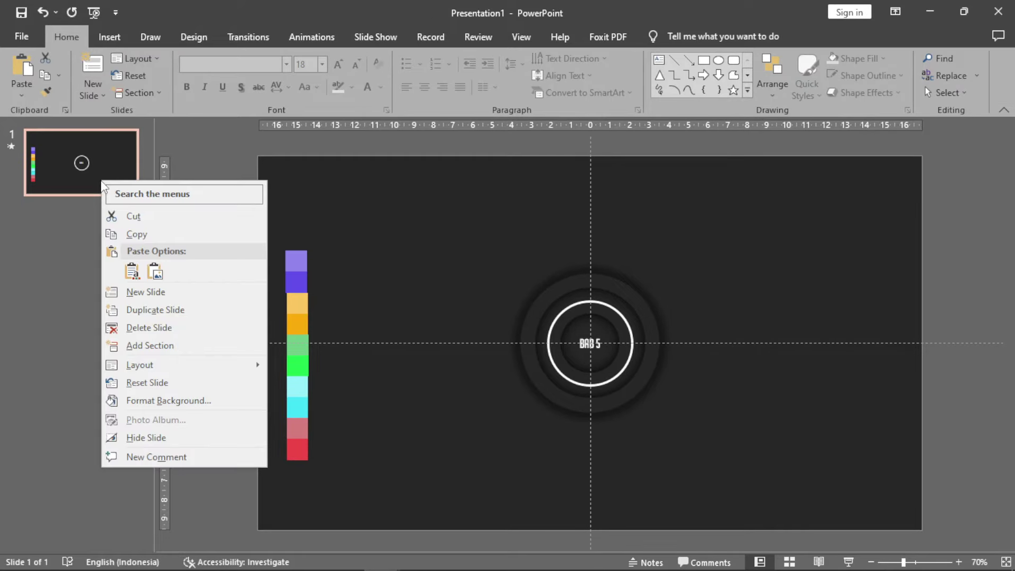
click(144, 312)
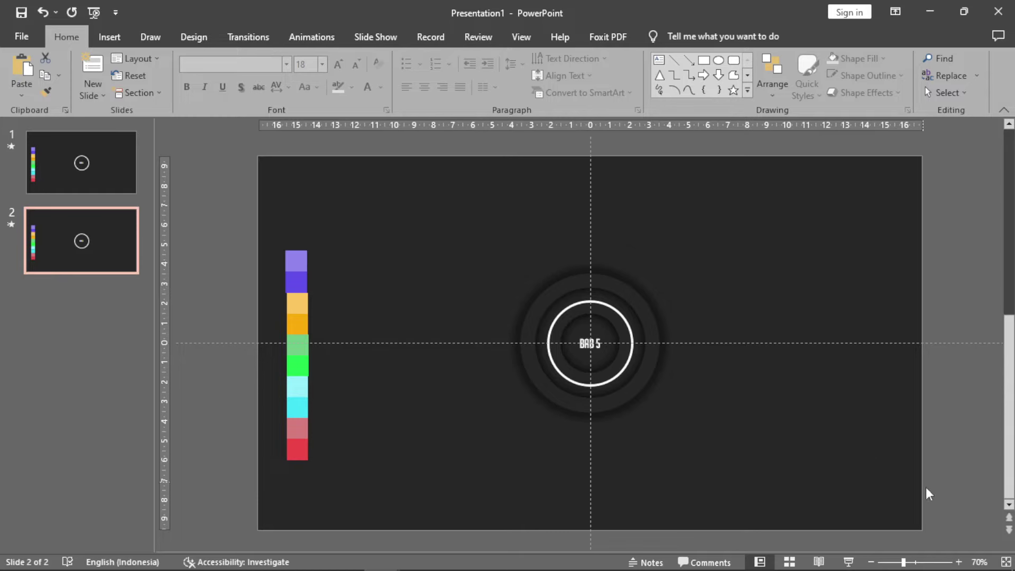
click(958, 562)
click(958, 562)
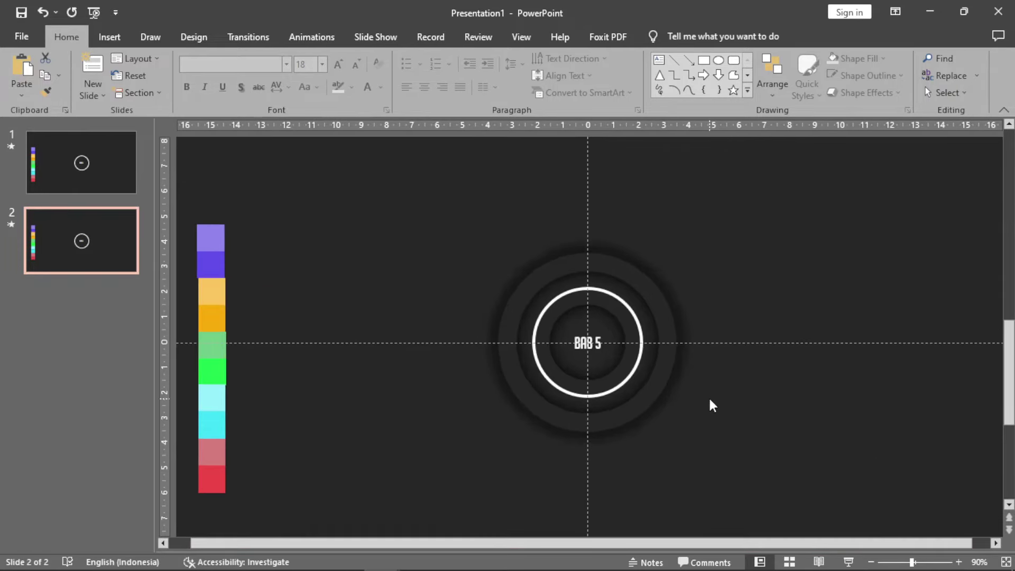
Drag the stacked BAB circles into a semicircle around START, BAB 1 left to BAB 5 right.
drag(596, 343, 739, 342)
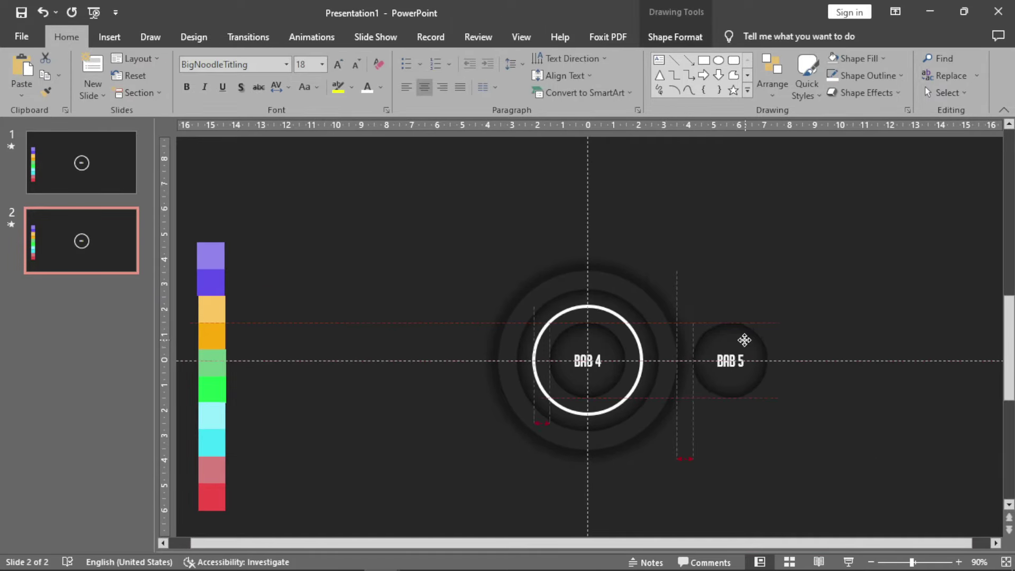
mouse_move(567, 346)
mouse_down()
mouse_move(661, 261)
mouse_move(594, 211)
mouse_move(476, 248)
mouse_up()
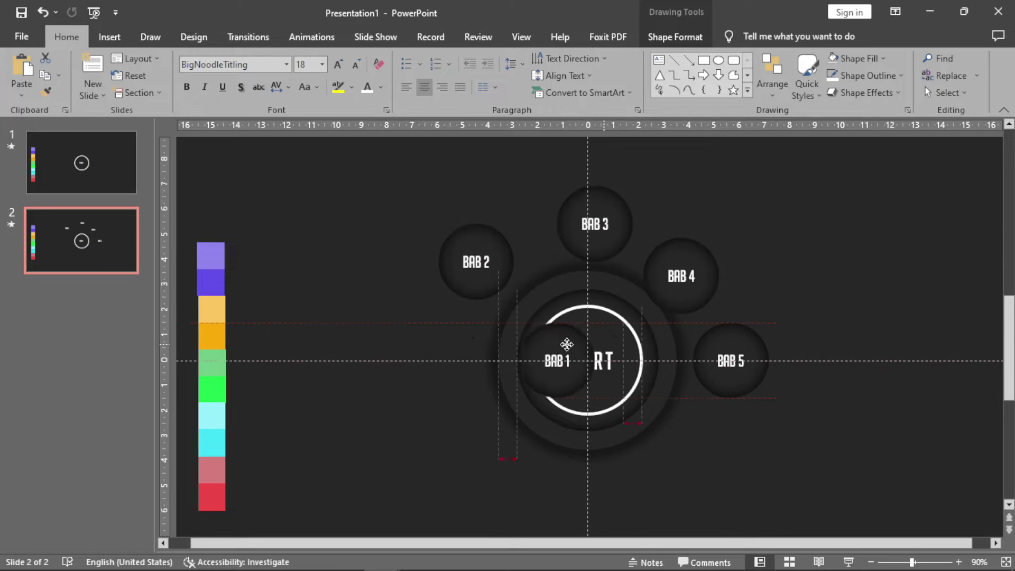
drag(534, 338, 461, 343)
mouse_move(622, 210)
mouse_down()
mouse_move(615, 173)
mouse_move(613, 206)
mouse_up()
drag(702, 253, 713, 239)
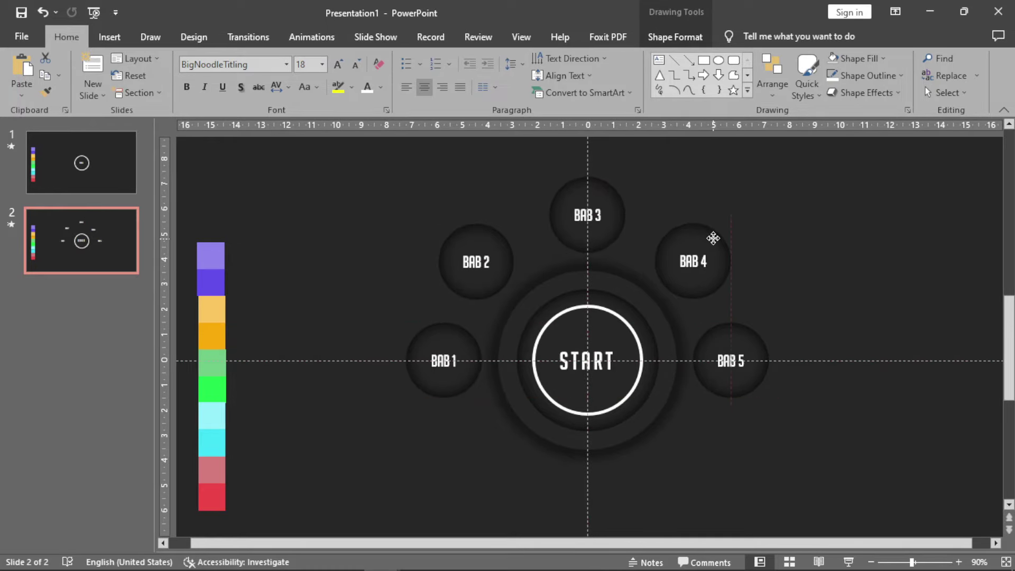
drag(504, 260, 510, 259)
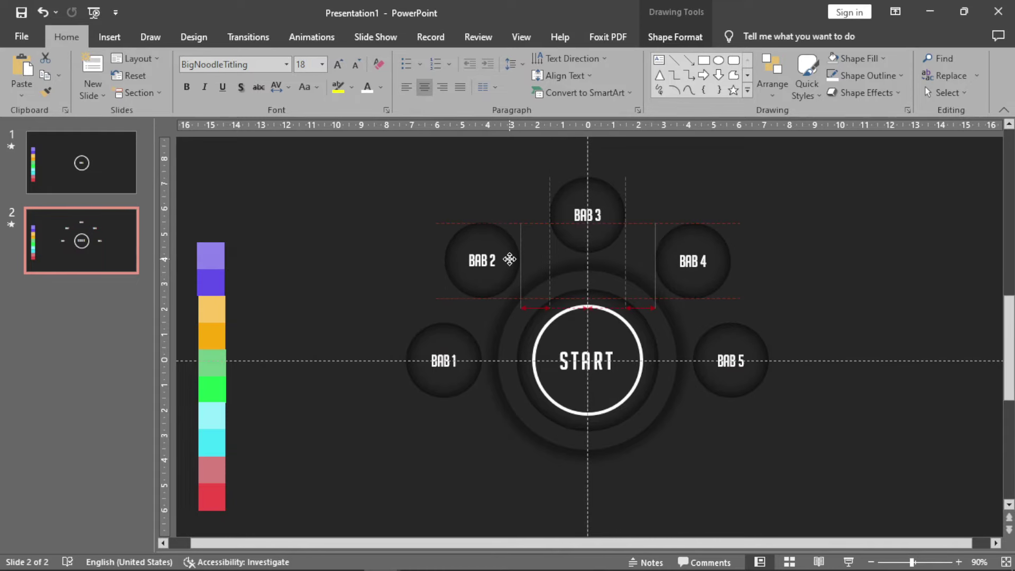
click(846, 221)
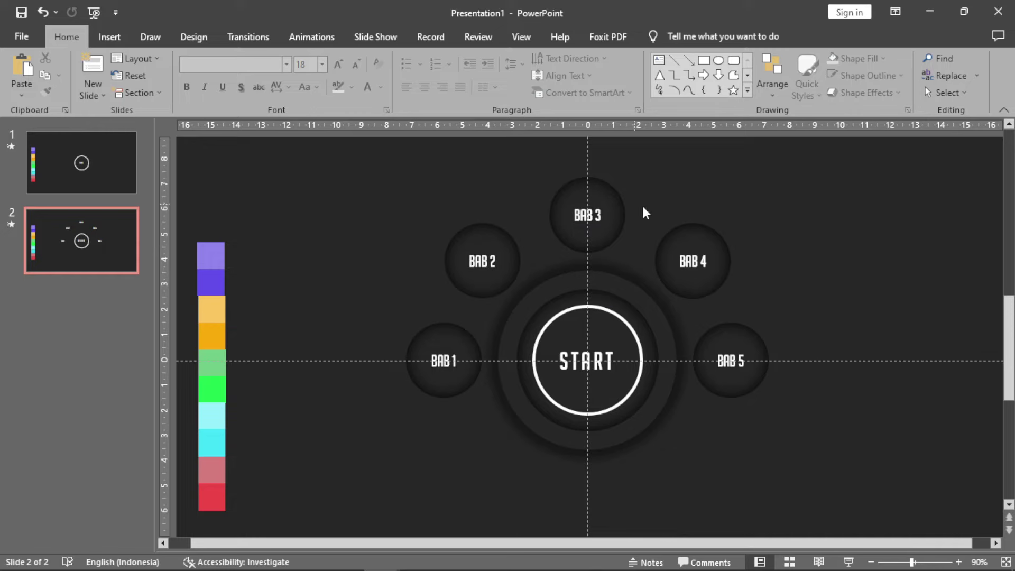
click(441, 323)
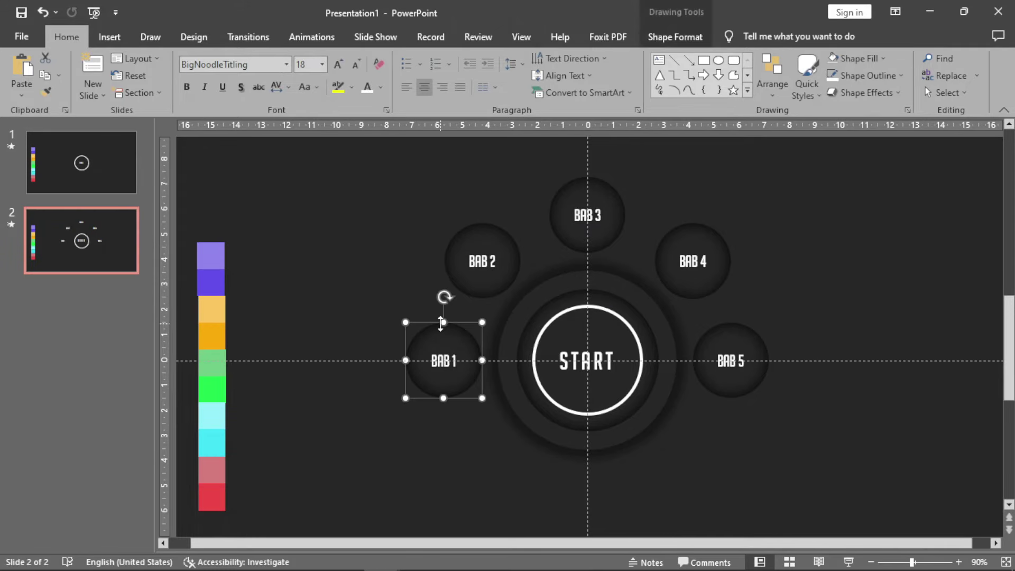
right_click(429, 328)
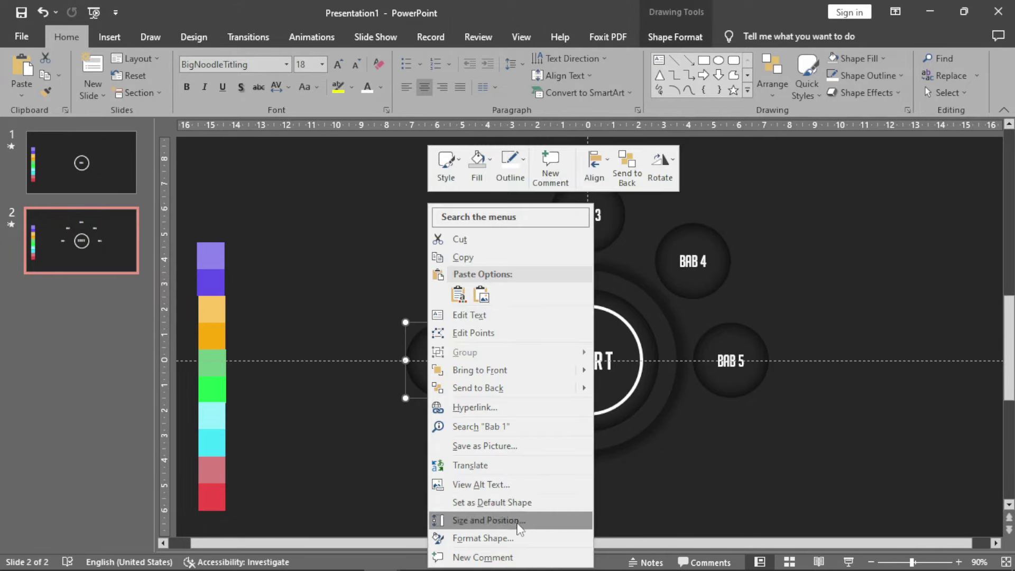
Give BAB 1 a purple glow, size 20 pt, transparency 80%.
click(476, 525)
click(857, 187)
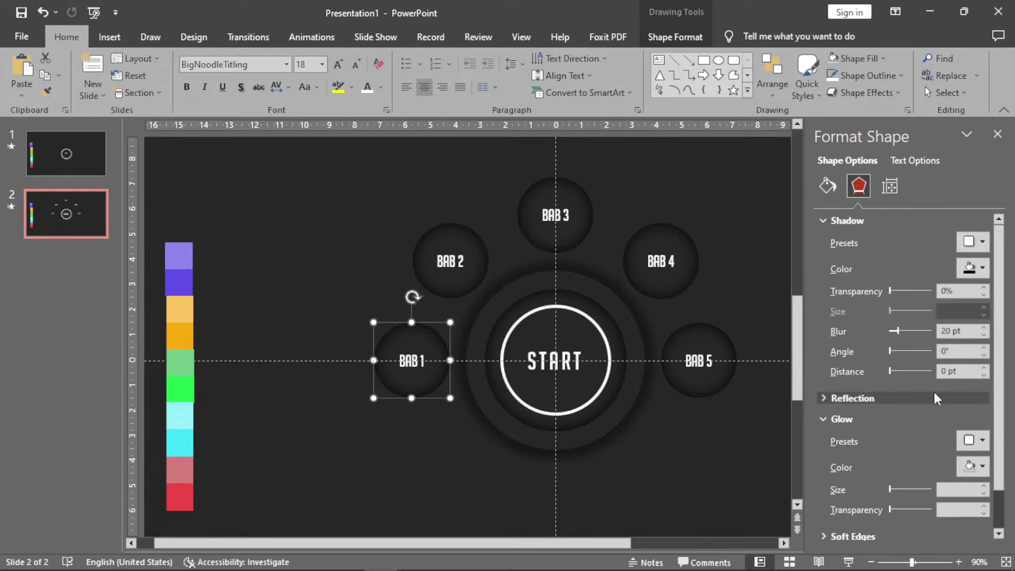
click(981, 469)
click(935, 446)
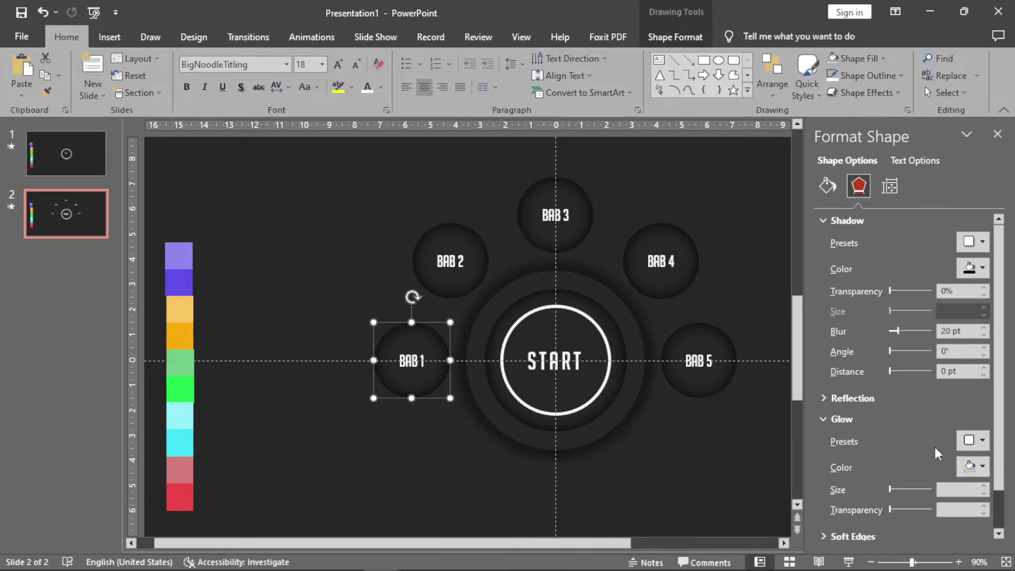
click(179, 253)
drag(966, 488, 929, 489)
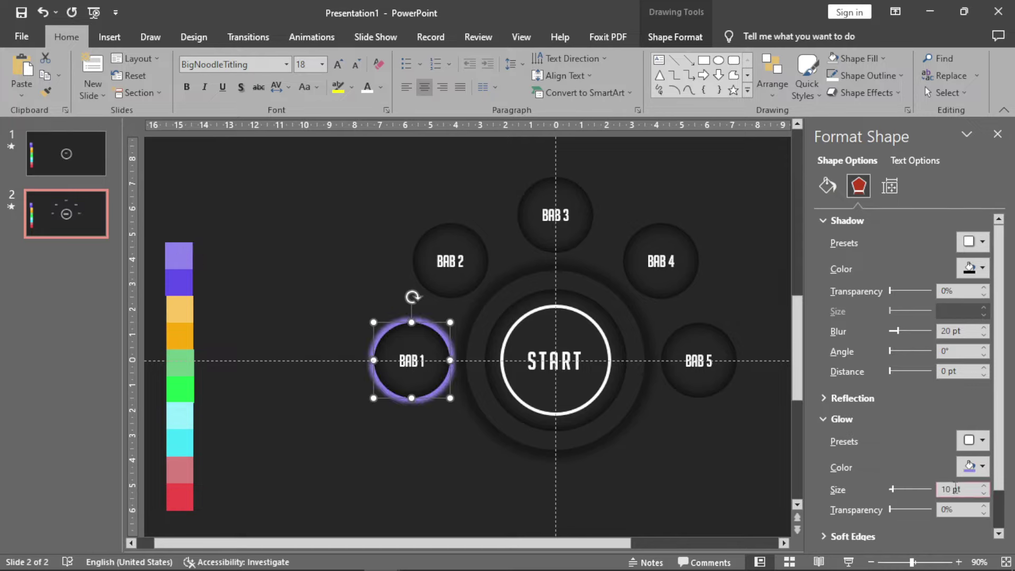
text(20)
key(Return)
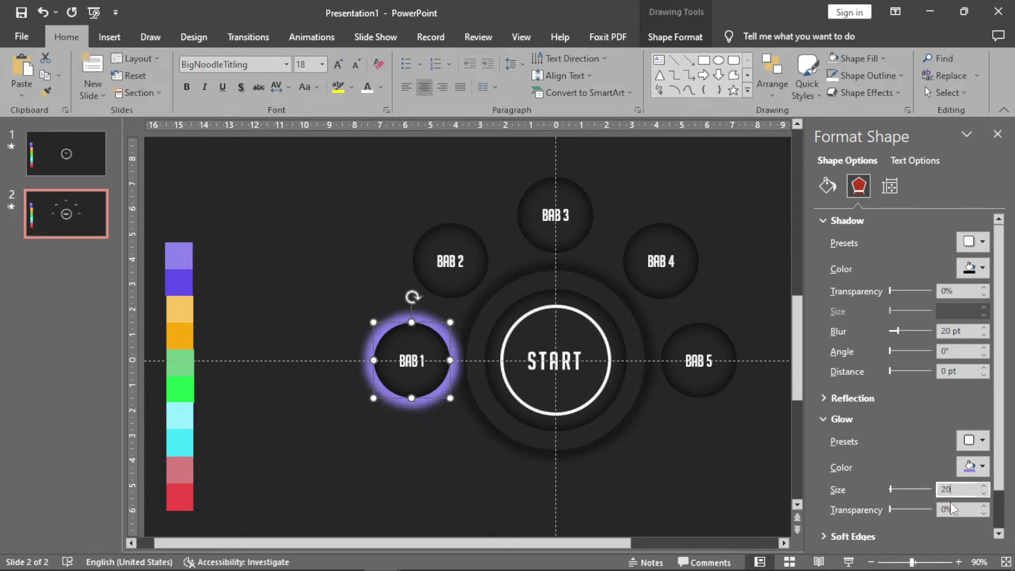
drag(972, 509, 912, 509)
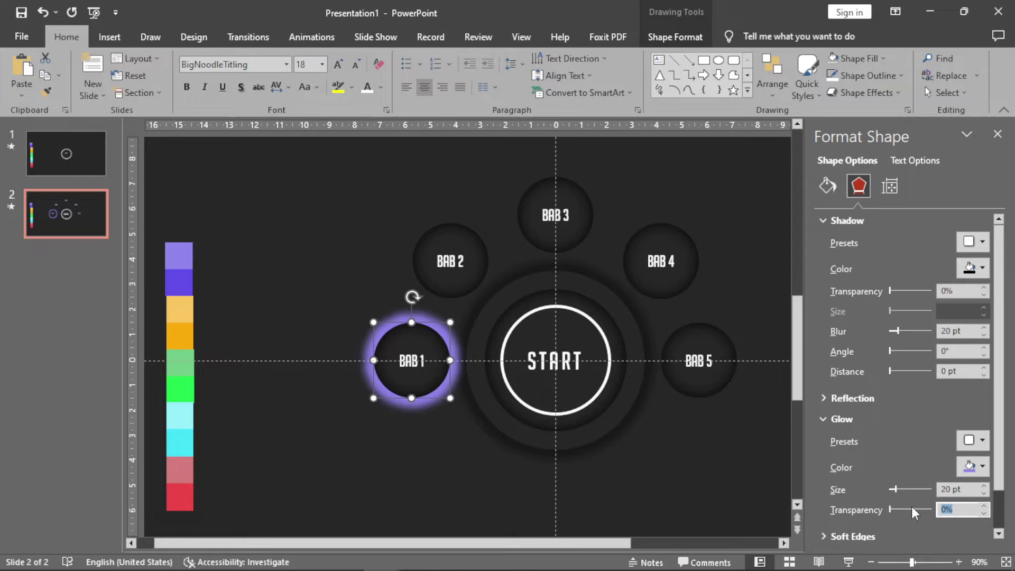
text(80)
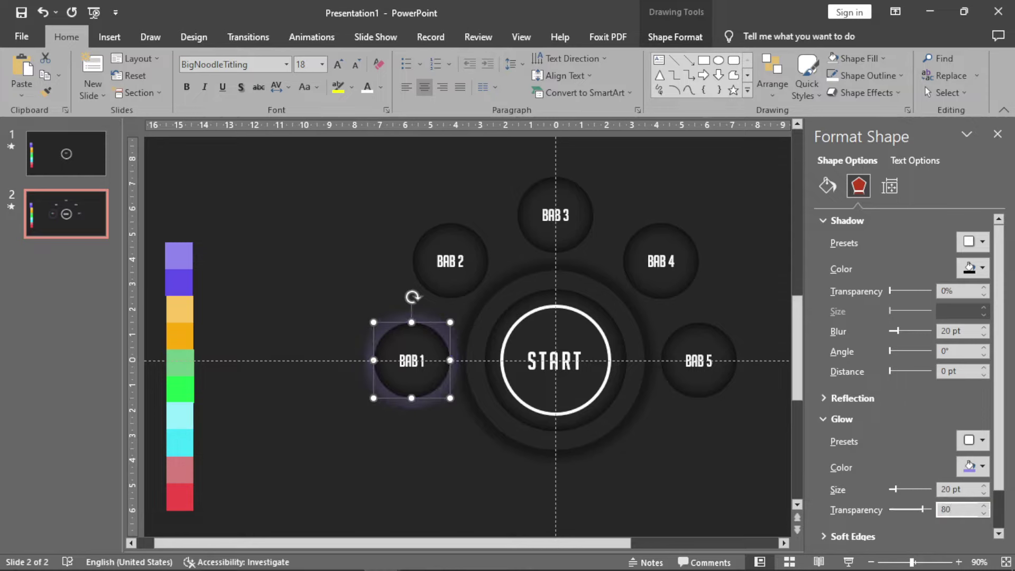
Give BAB 2 a gold glow sampled from the swatch bar, 80% transparent.
click(458, 226)
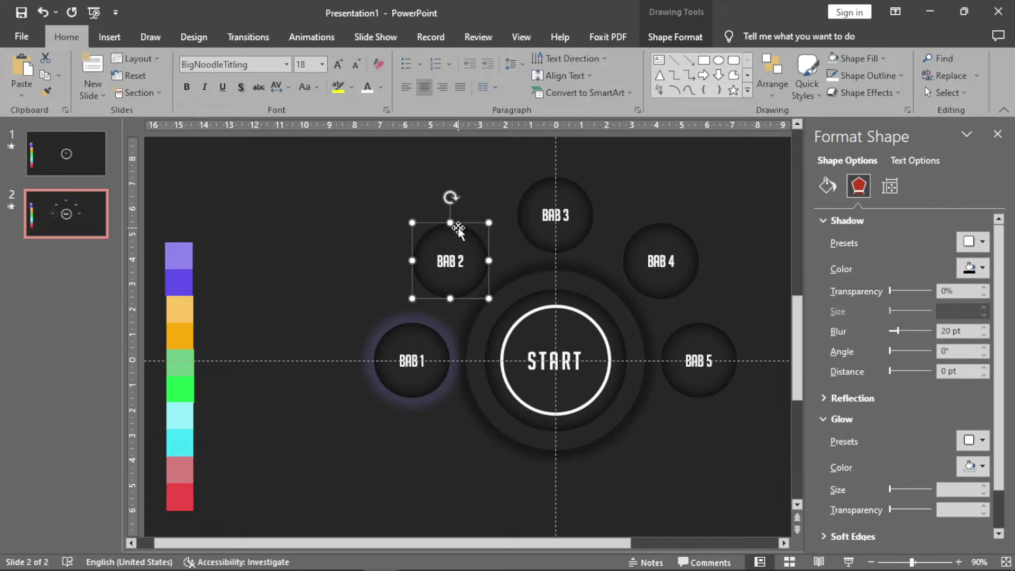
click(981, 467)
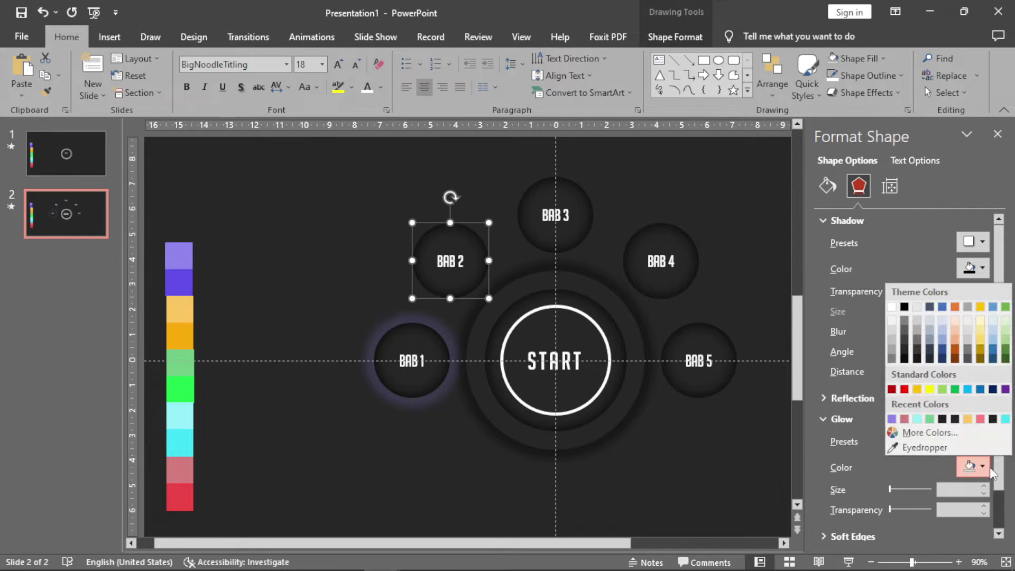
click(919, 449)
click(197, 306)
click(959, 509)
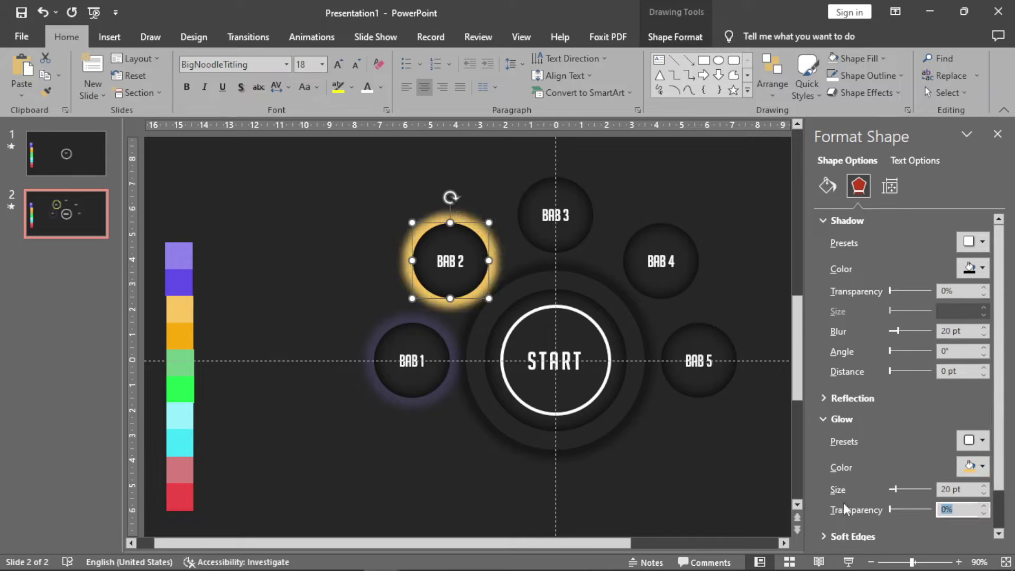
text(80)
Give BAB 3 a green eyedropper glow, size 20 pt, transparency 80%.
click(584, 222)
click(982, 467)
click(932, 446)
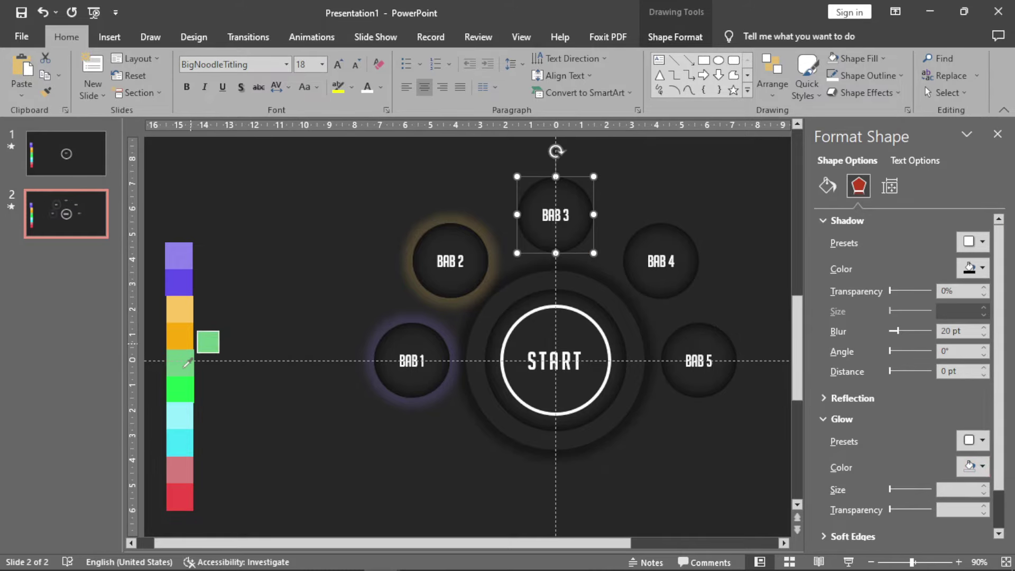
click(187, 362)
text(20)
key(Tab)
text(80)
key(Return)
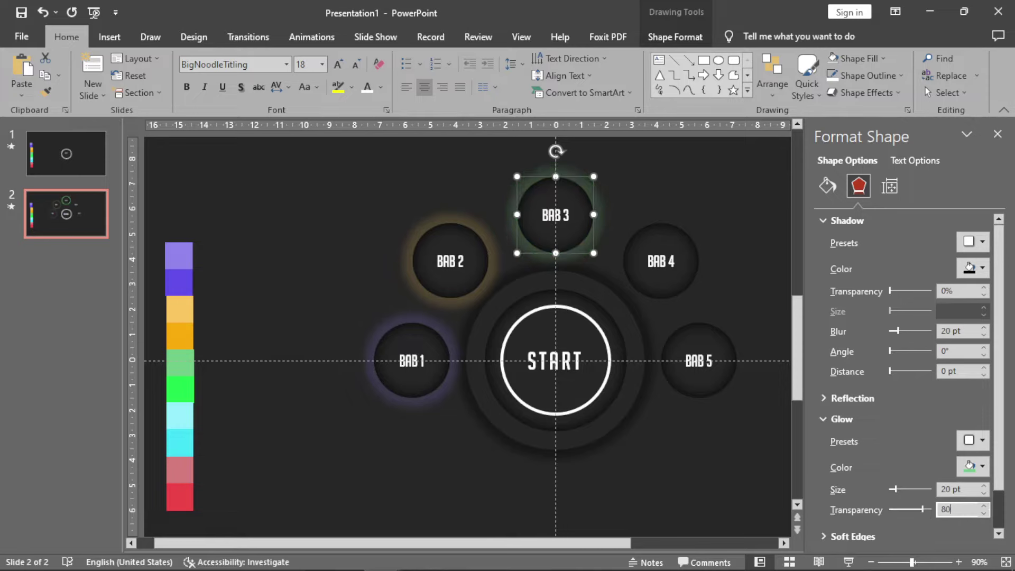
Give BAB 4 a cyan eyedropper glow, size 20 pt, transparency 80%.
click(661, 261)
click(982, 467)
click(932, 448)
click(175, 409)
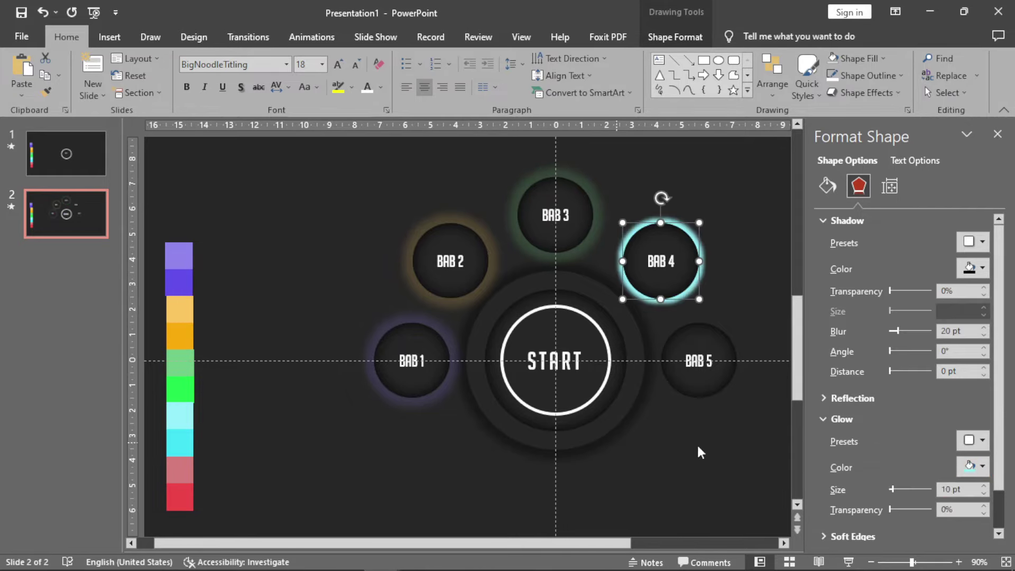
click(951, 489)
text(20)
key(Tab)
text(80)
key(Return)
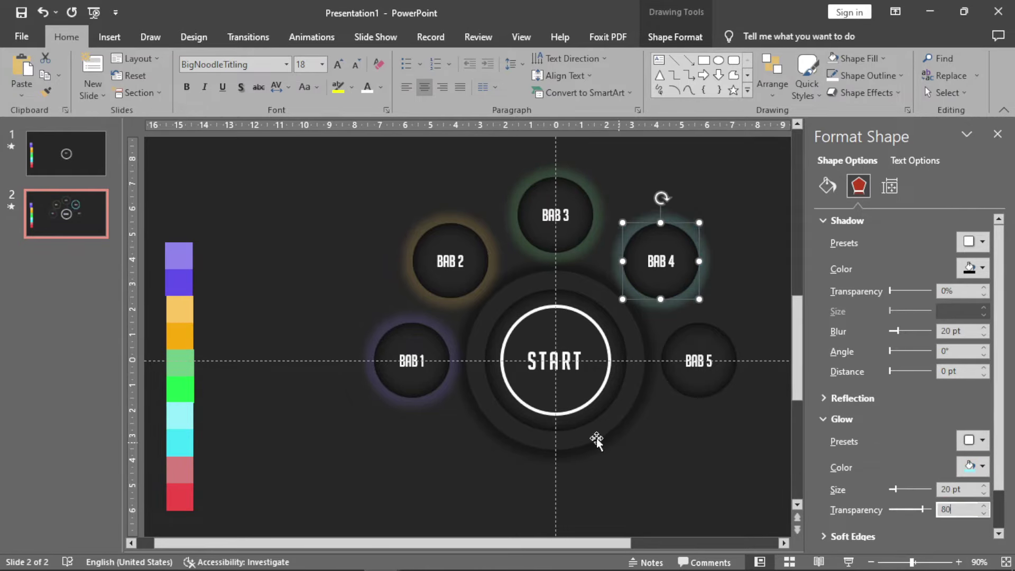
Give BAB 5 a pink eyedropper glow, size 20 pt, transparency 80%.
click(708, 340)
click(982, 467)
click(932, 448)
click(180, 469)
click(951, 489)
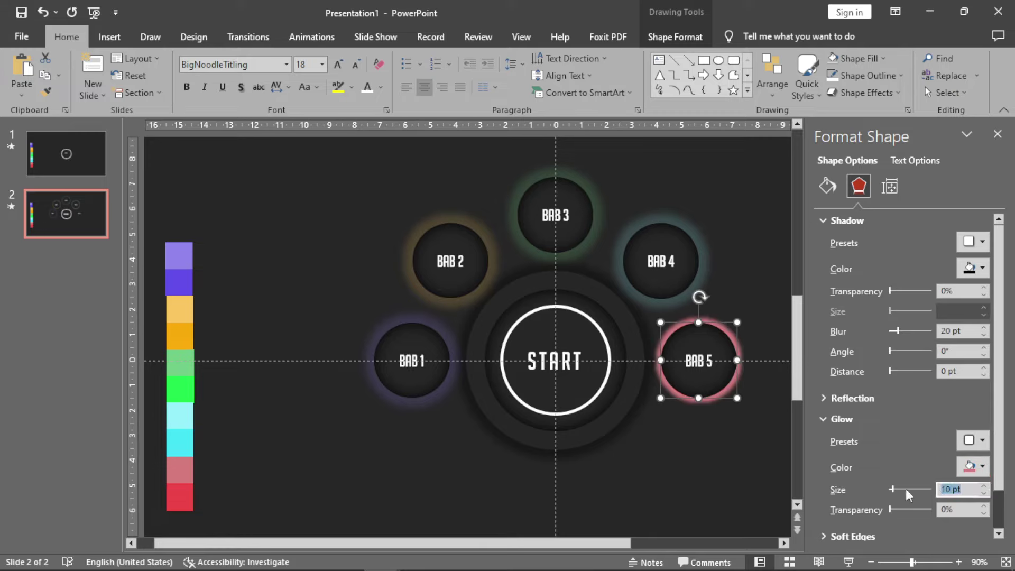
text(20)
key(Tab)
text(80)
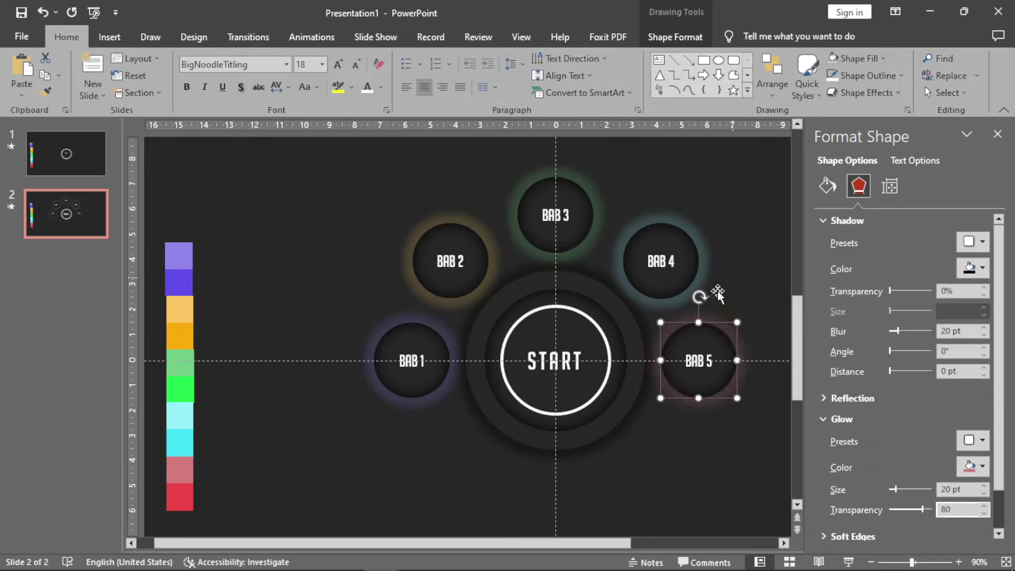
click(586, 316)
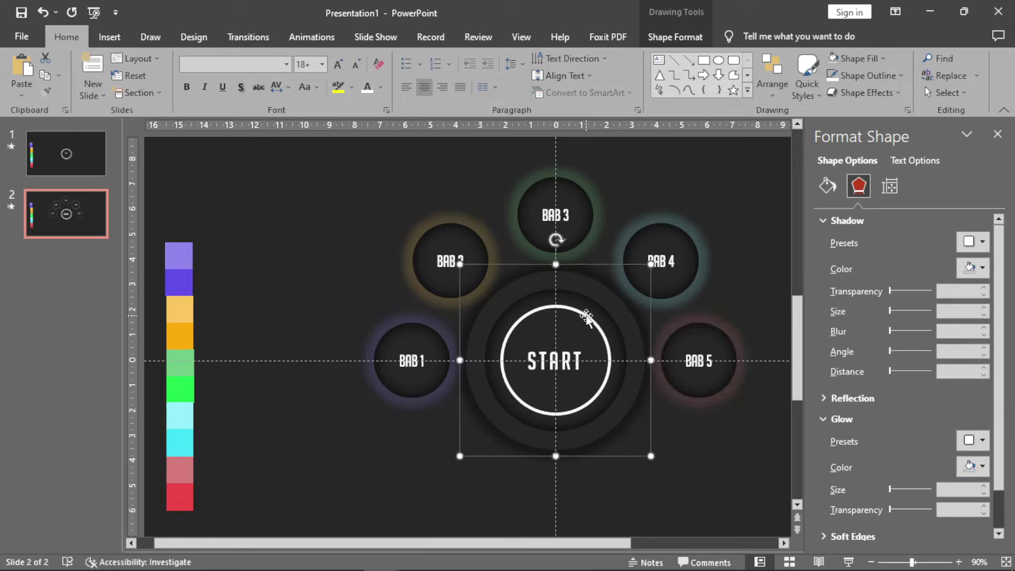
Recolour the inner START ring's outline from white to light periwinkle blue.
click(586, 316)
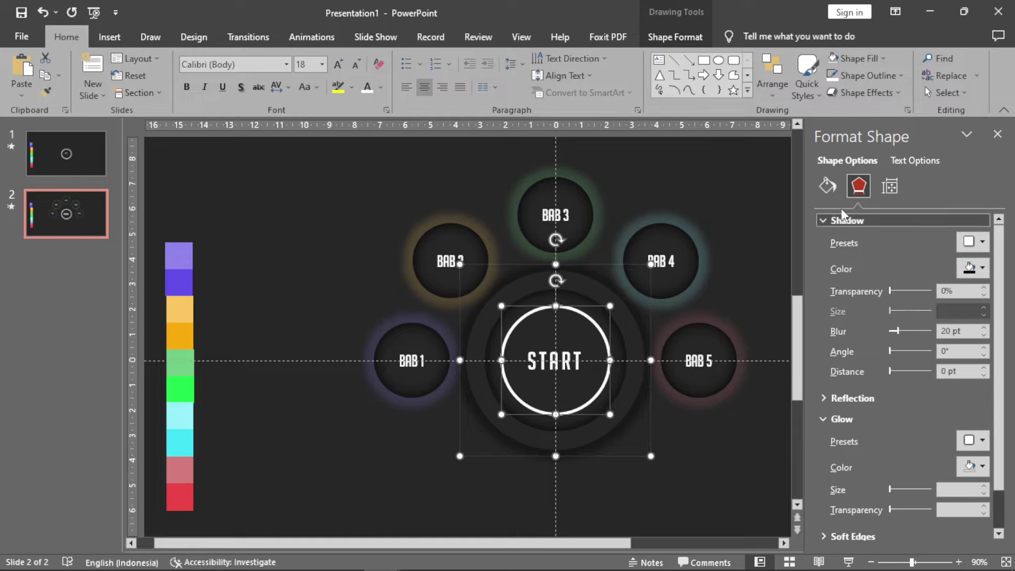
click(827, 186)
drag(1005, 404, 1005, 465)
click(981, 323)
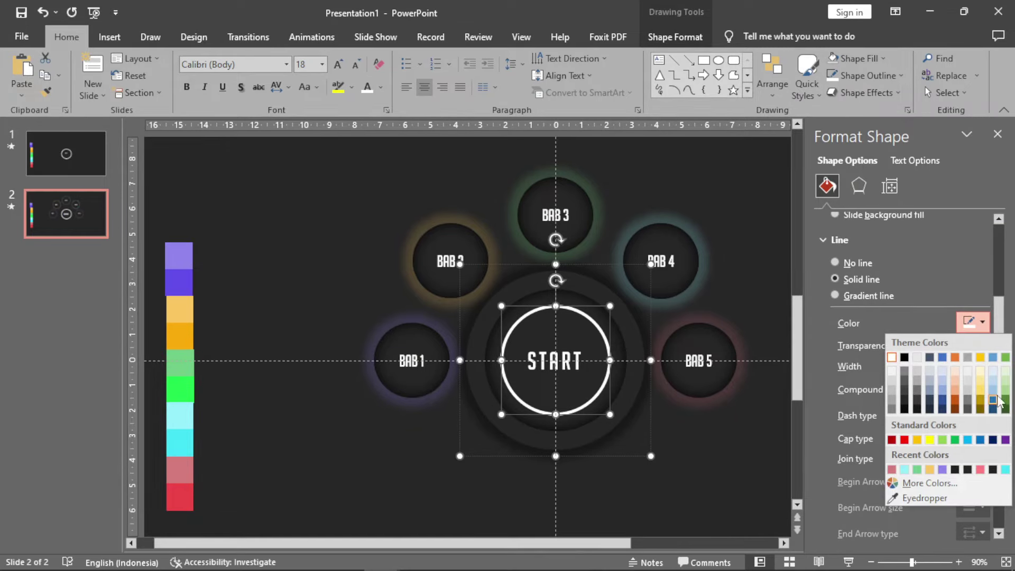
click(944, 391)
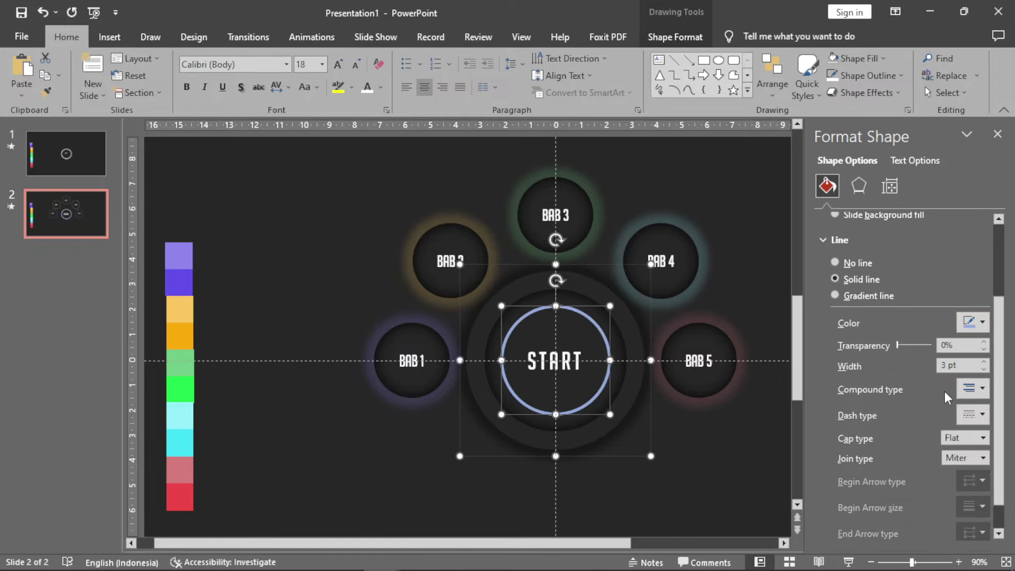
Close the Format Shape pane and fit the whole slide in view.
click(997, 135)
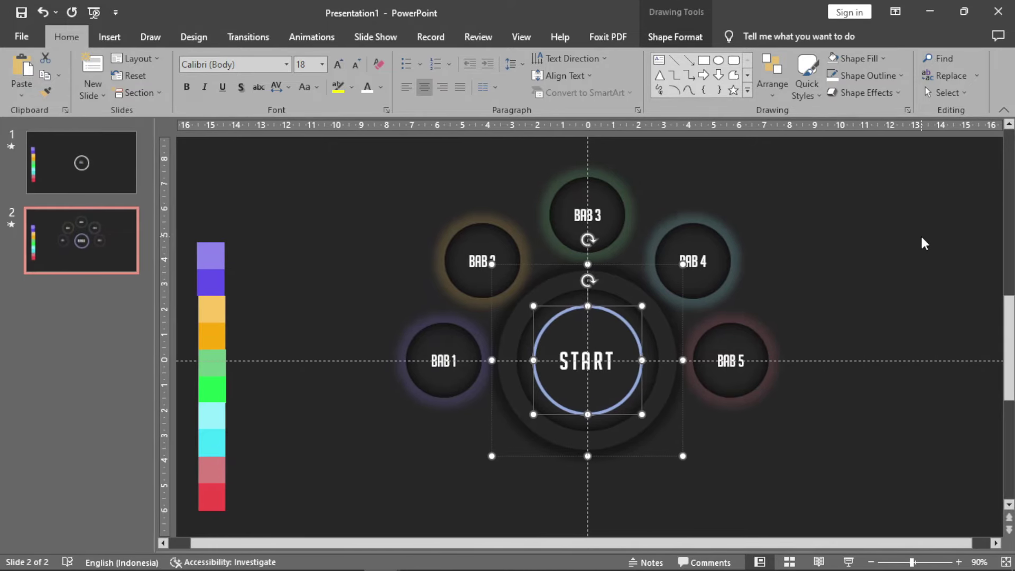
click(870, 562)
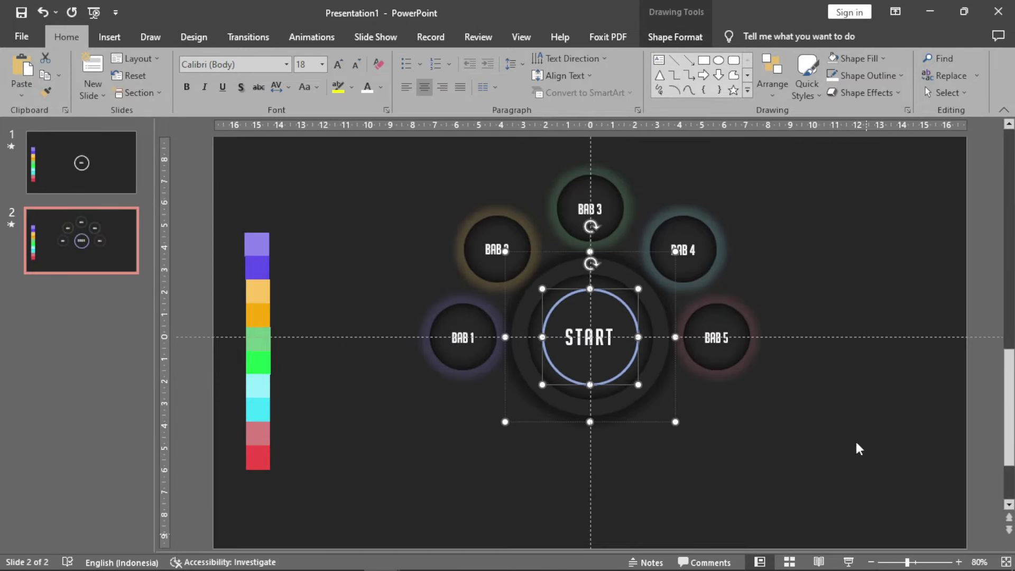
click(1008, 124)
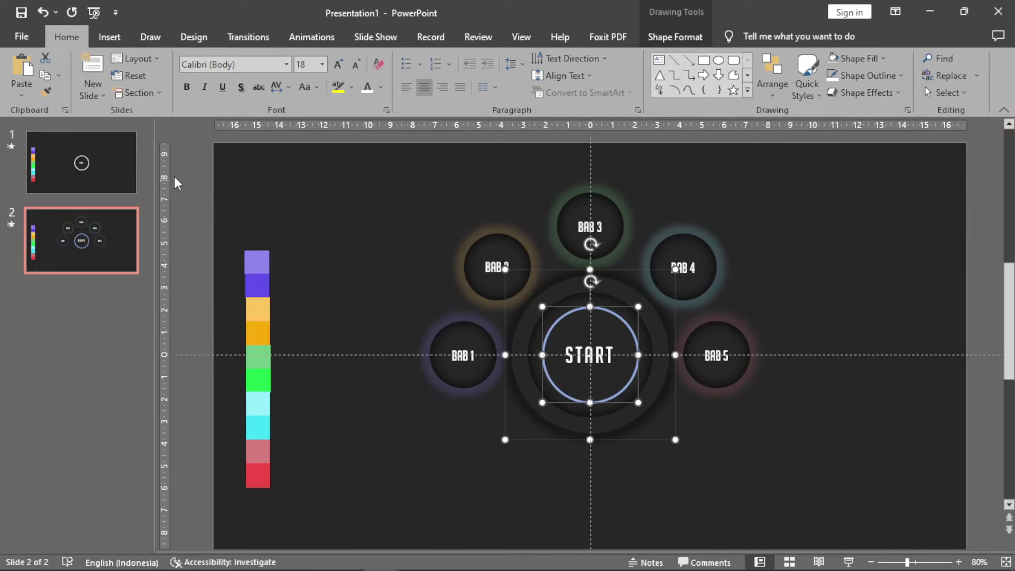
On slide 1, bring the circle group to front so START covers BAB 5, then return to slide 2.
click(117, 157)
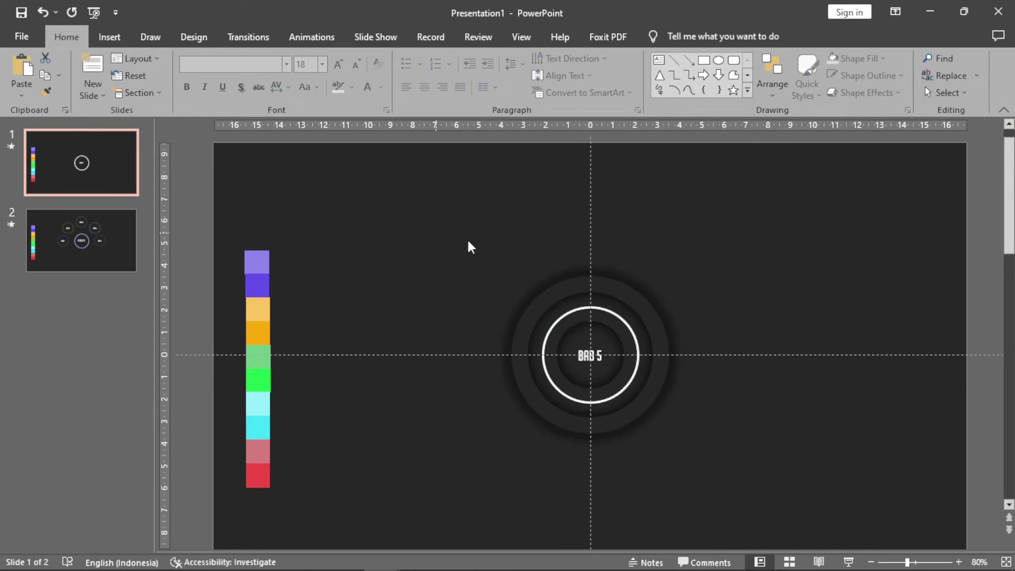
click(609, 283)
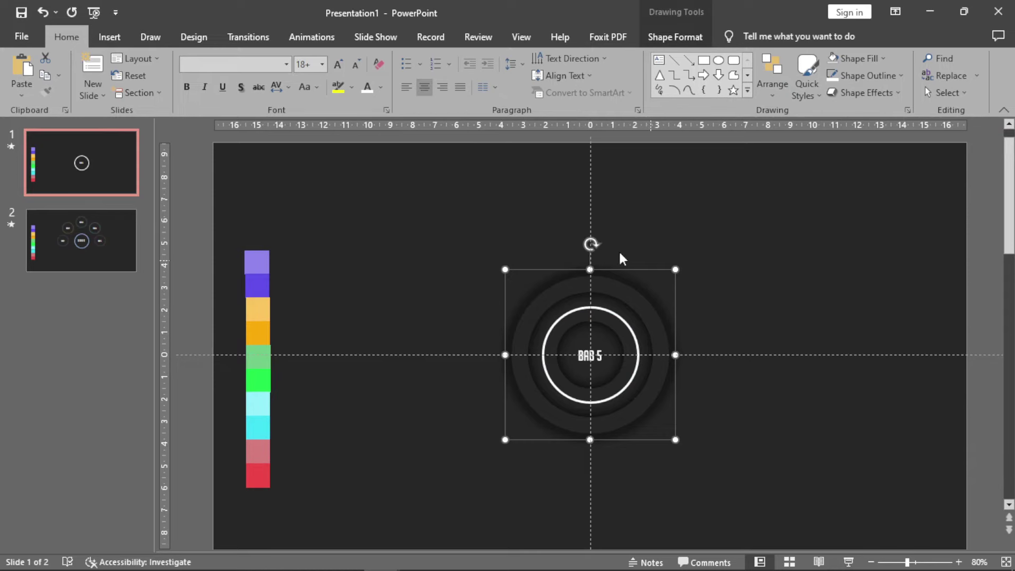
right_click(629, 293)
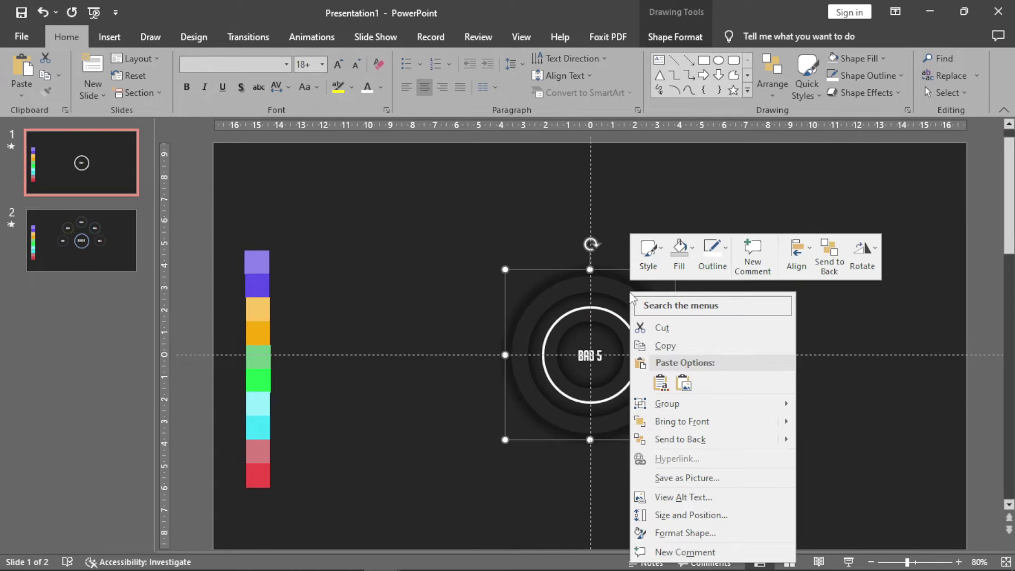
click(716, 423)
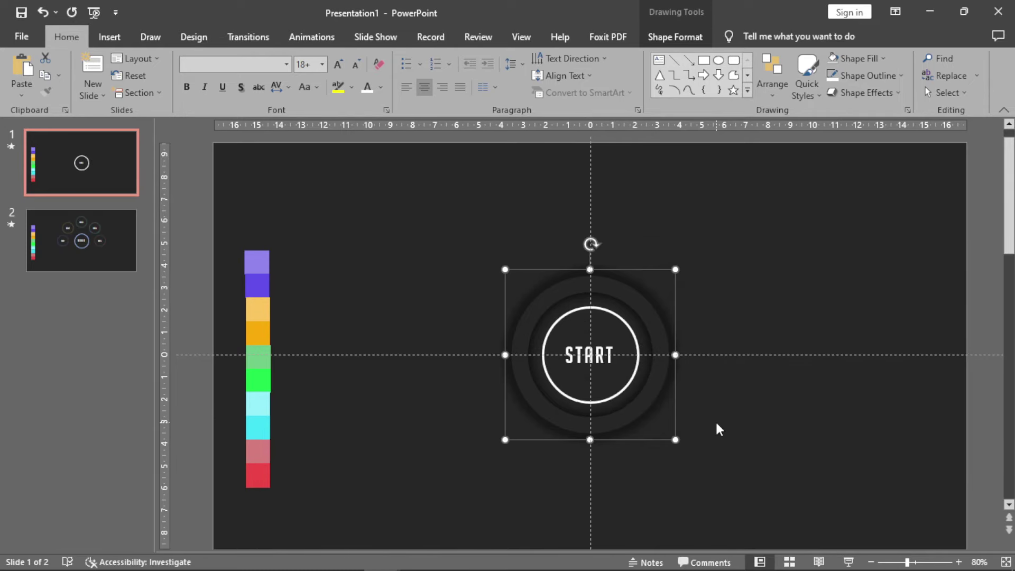
click(127, 222)
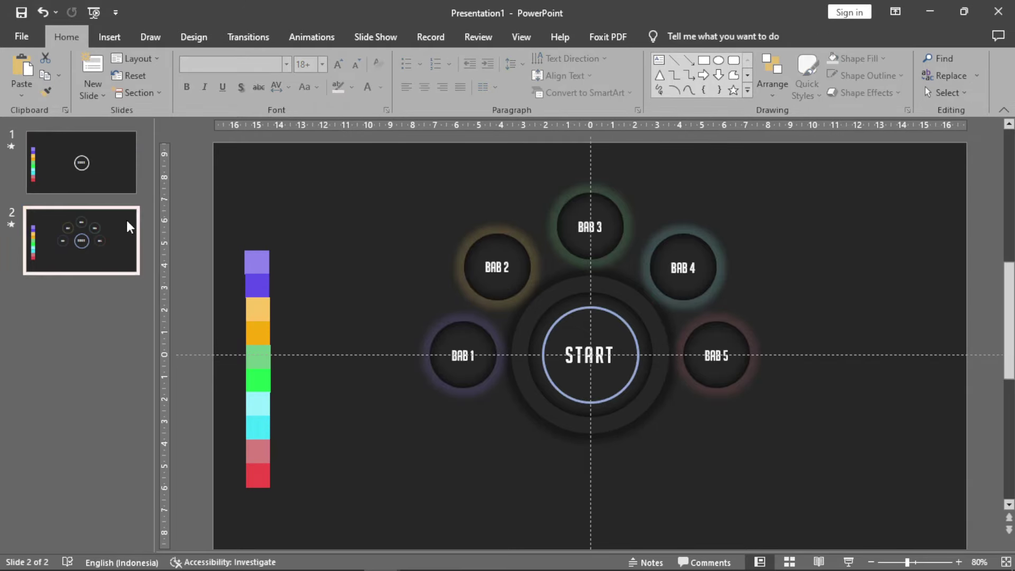
Bring slide 2's large START circle to the front.
click(619, 293)
right_click(619, 290)
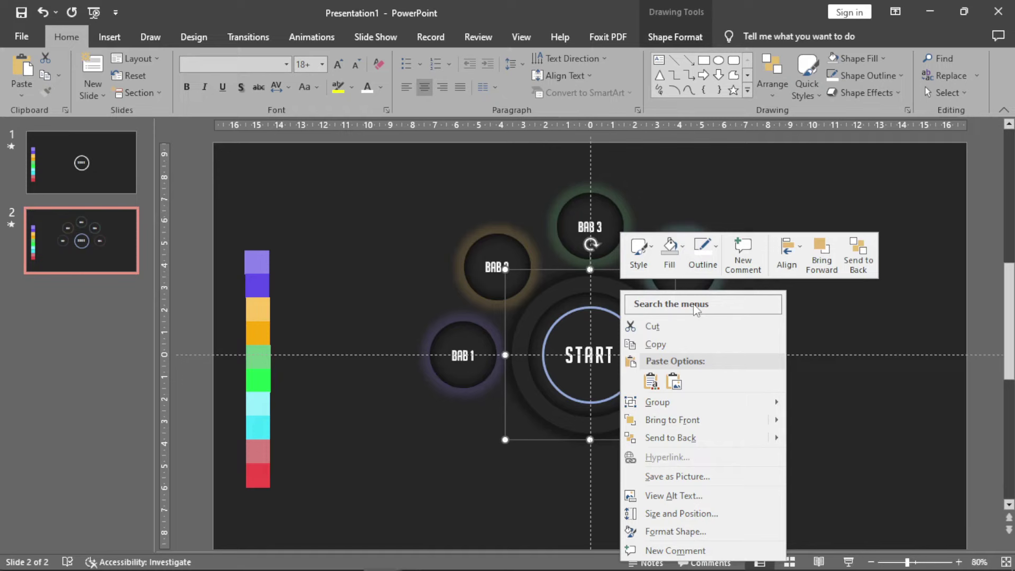
click(683, 421)
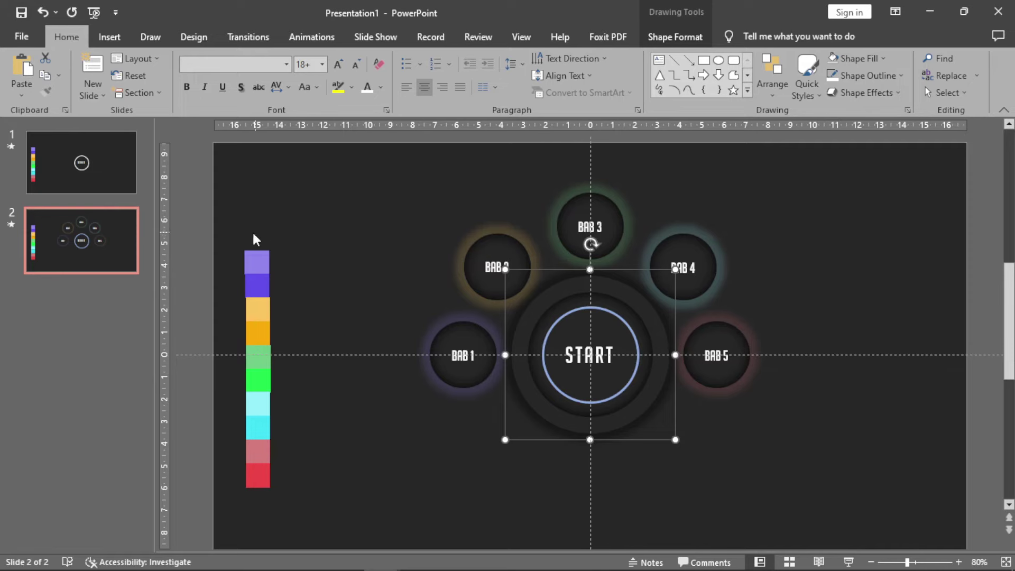
Apply a Morph transition to slide 2 and preview it.
click(138, 236)
click(252, 40)
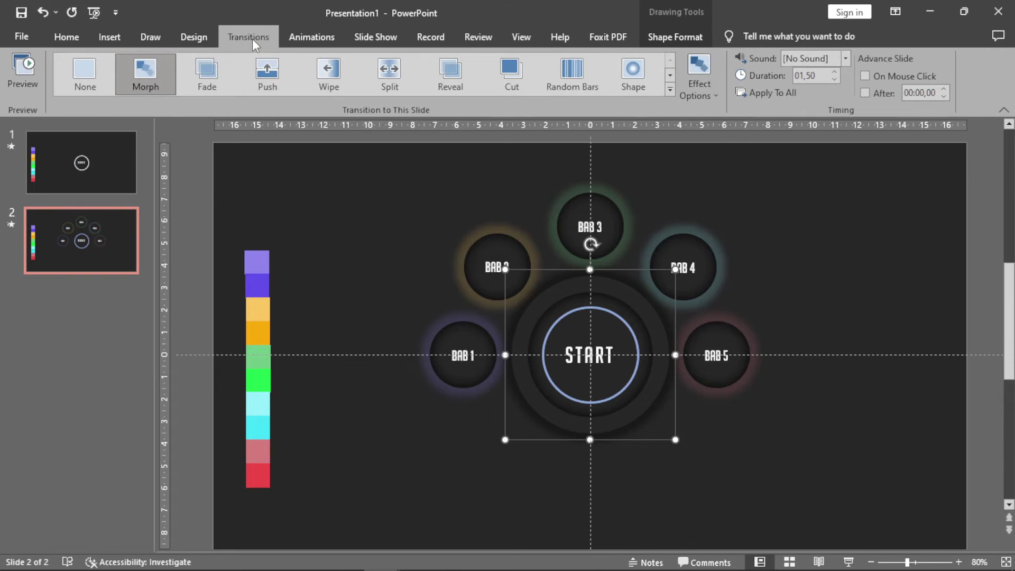
click(150, 68)
click(26, 65)
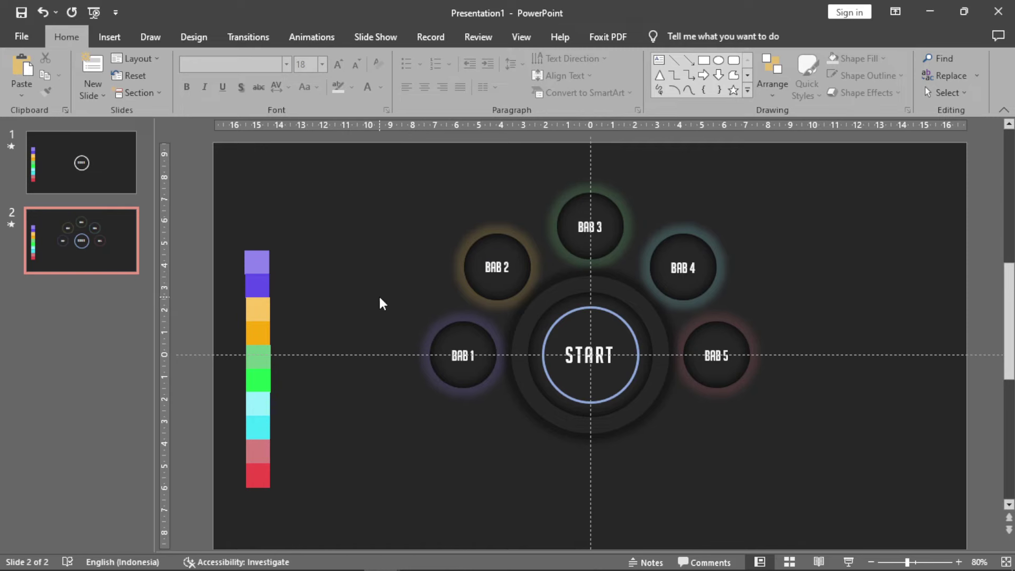
click(482, 341)
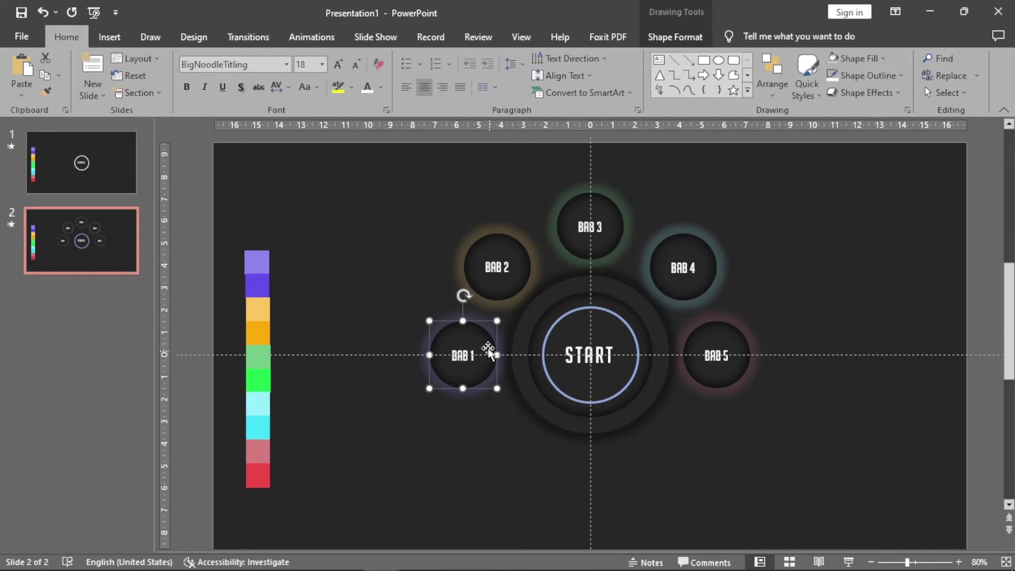
In the Selection Pane, rename the BAB 1 circle to 'tombol 1'.
click(675, 36)
click(765, 92)
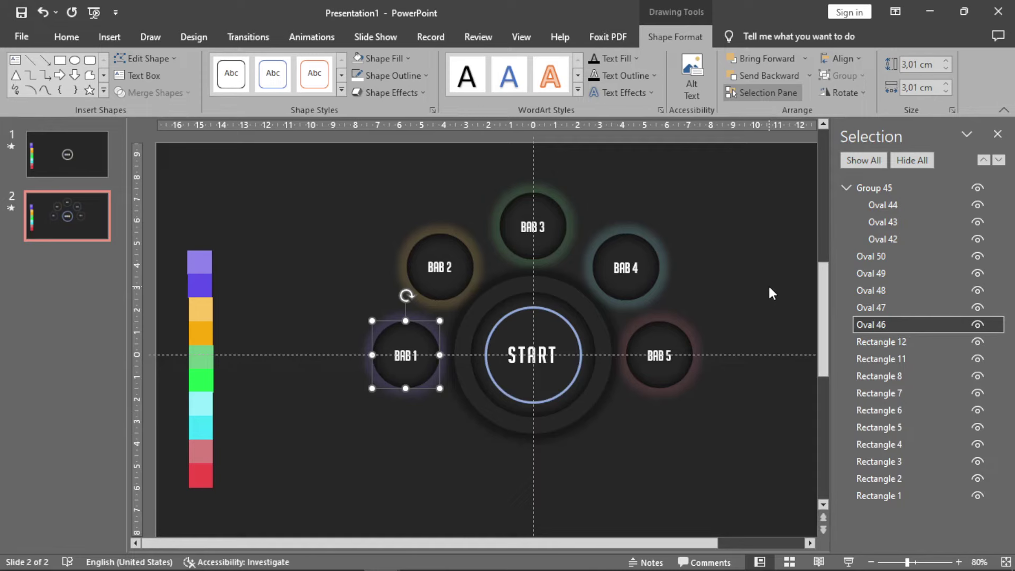
click(877, 326)
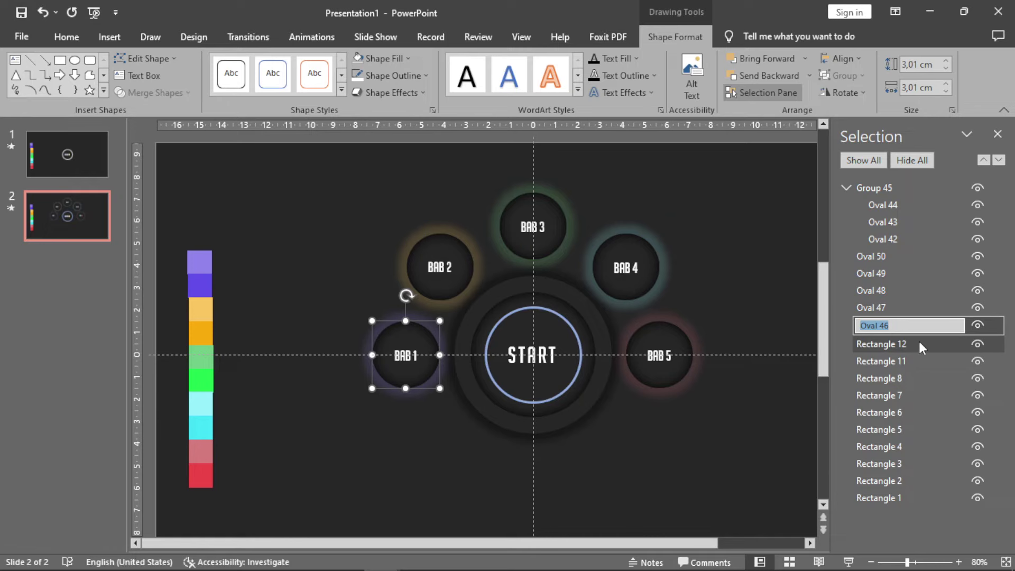
text(tombol)
click(872, 306)
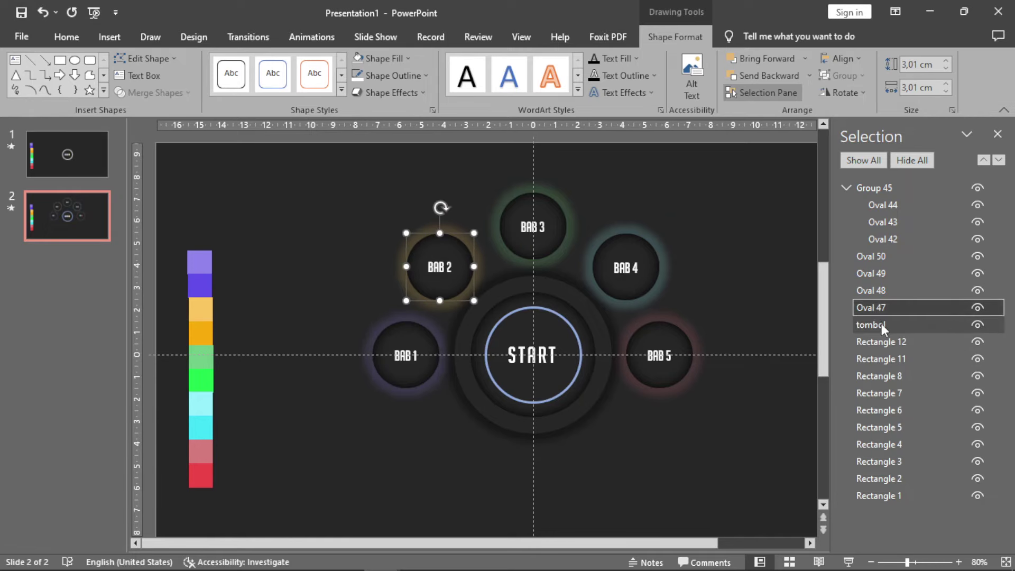
click(884, 326)
click(884, 326)
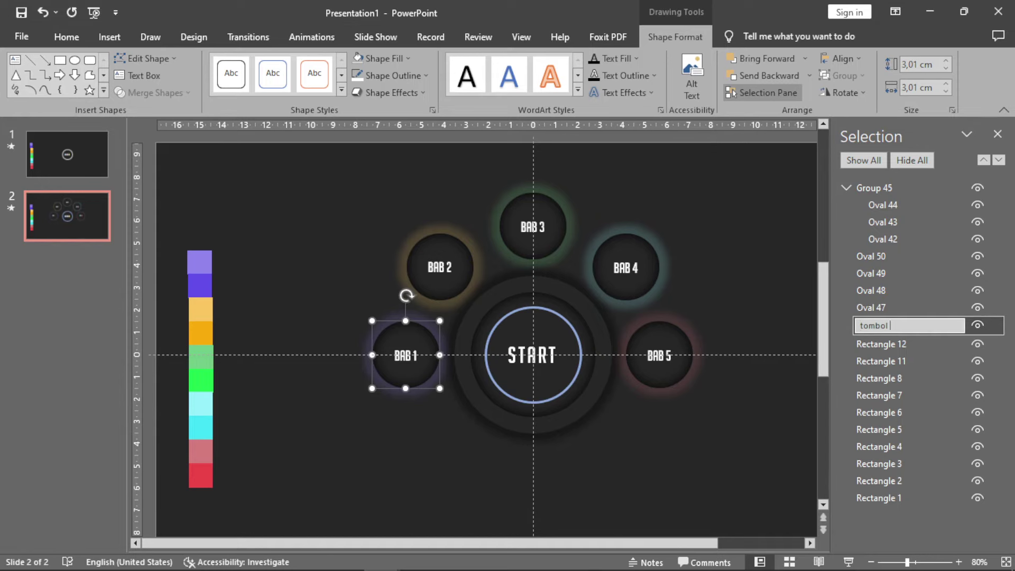
text(1)
click(877, 305)
Rename the remaining circles 'tombol 2', 'tombol 3', 'tombil 4' and 'tombol 5'.
click(879, 306)
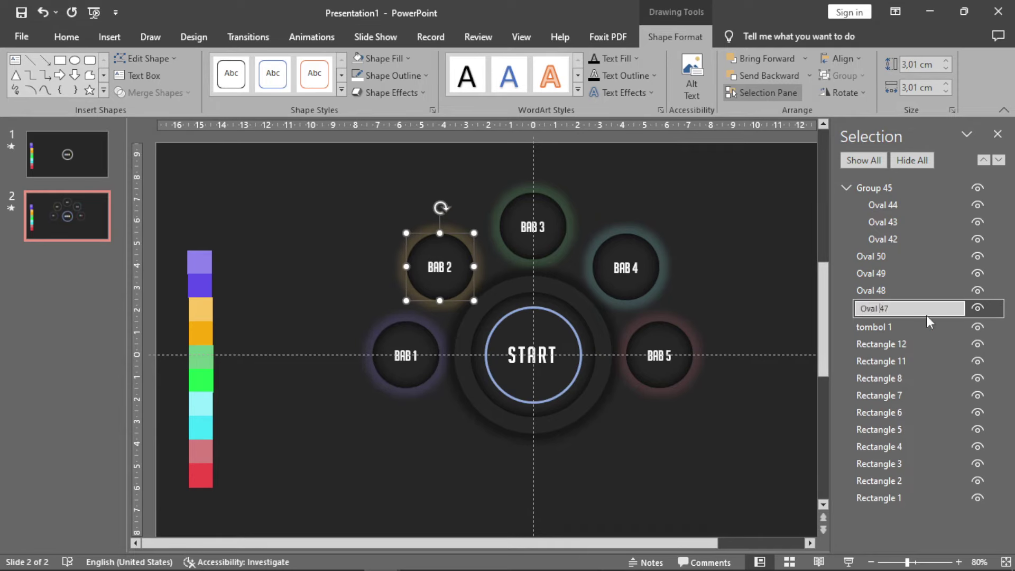
key(ctrl+a)
text(tombol )
text(2)
click(870, 290)
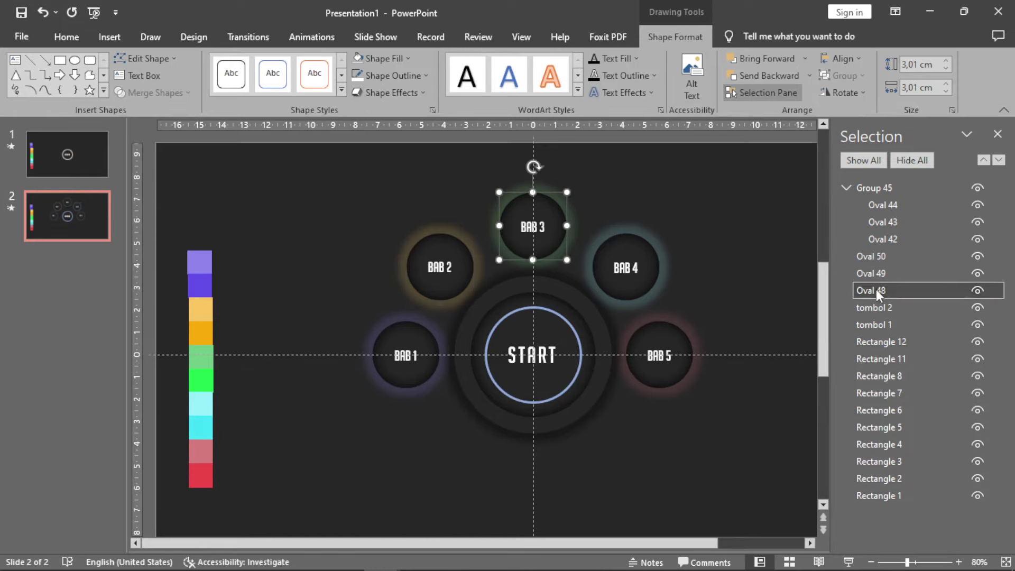
click(871, 290)
text(tombol3)
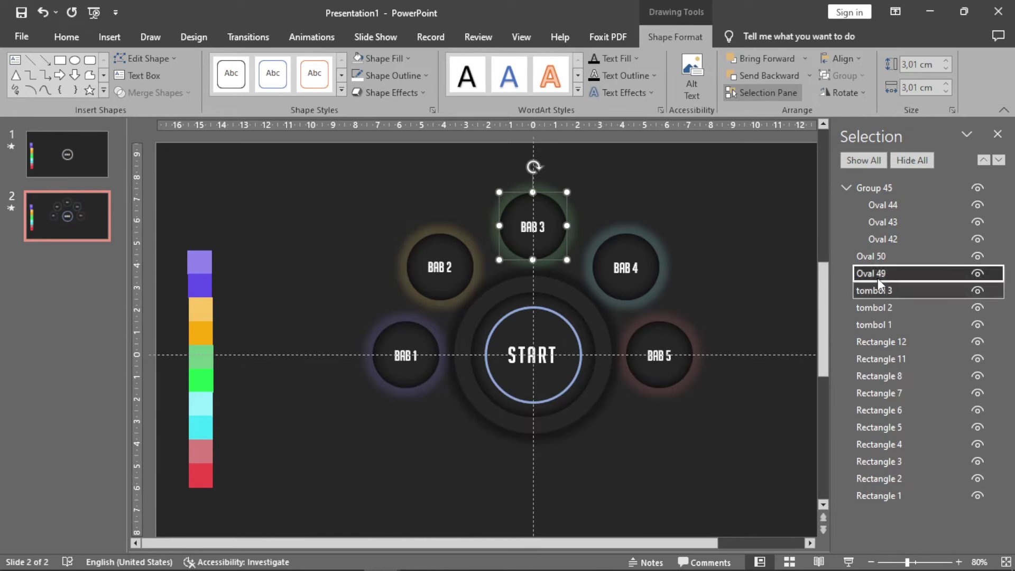
double_click(871, 273)
text(tombil 4)
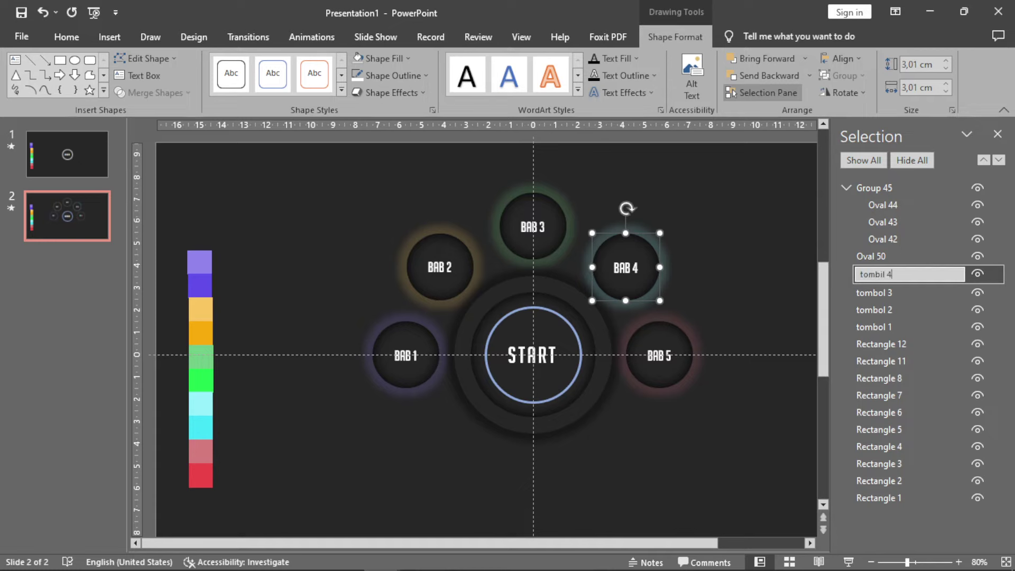
click(874, 257)
click(875, 258)
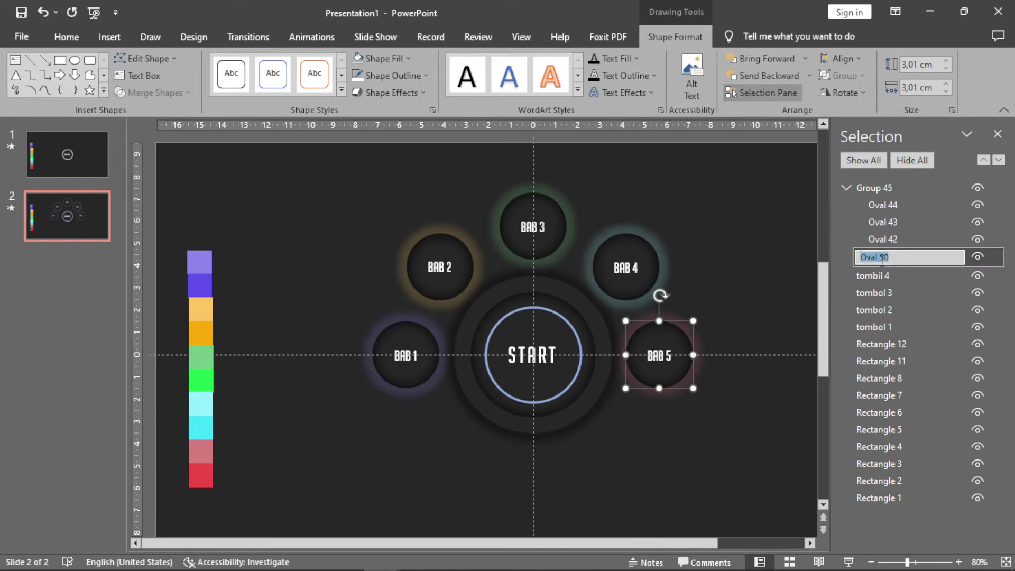
text(tombol 5)
click(791, 228)
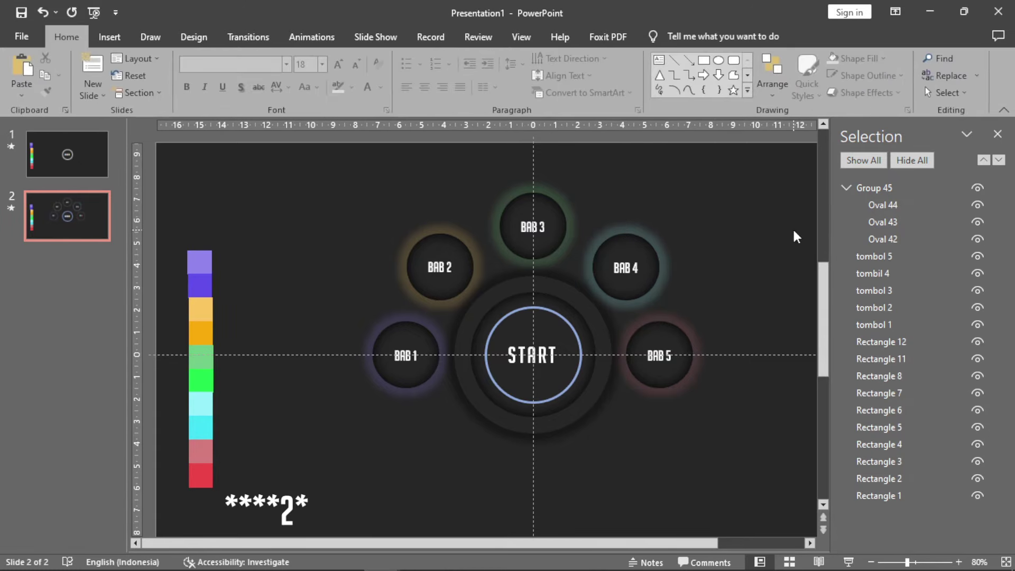
Apply a Grow/Shrink emphasis animation to the BAB 1 circle.
click(420, 330)
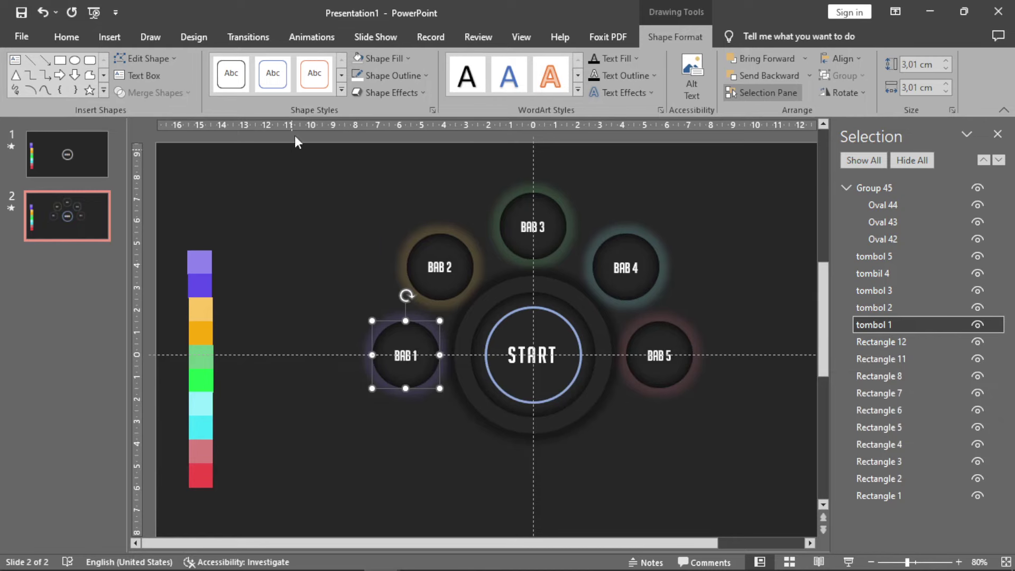
click(312, 36)
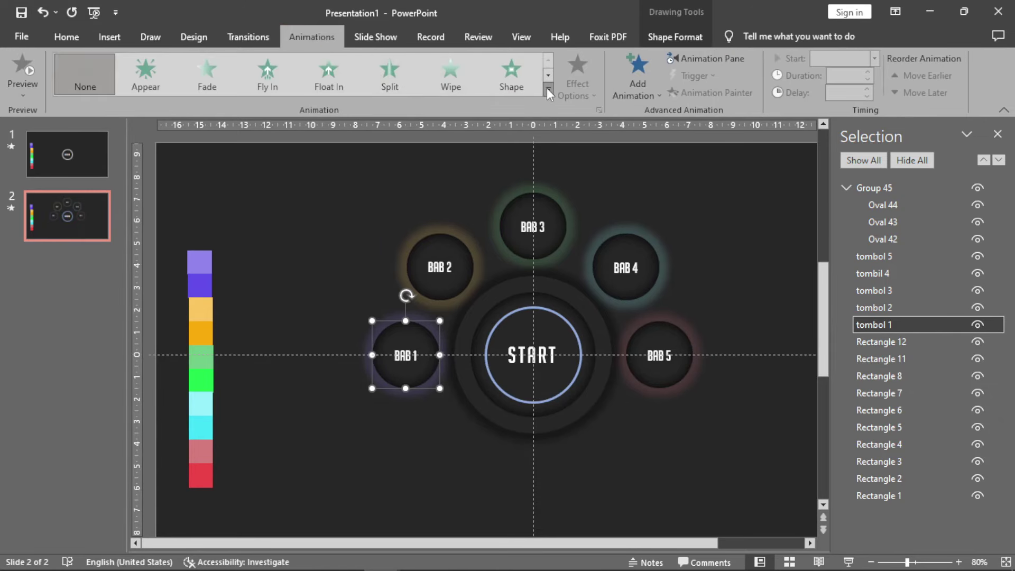
click(548, 91)
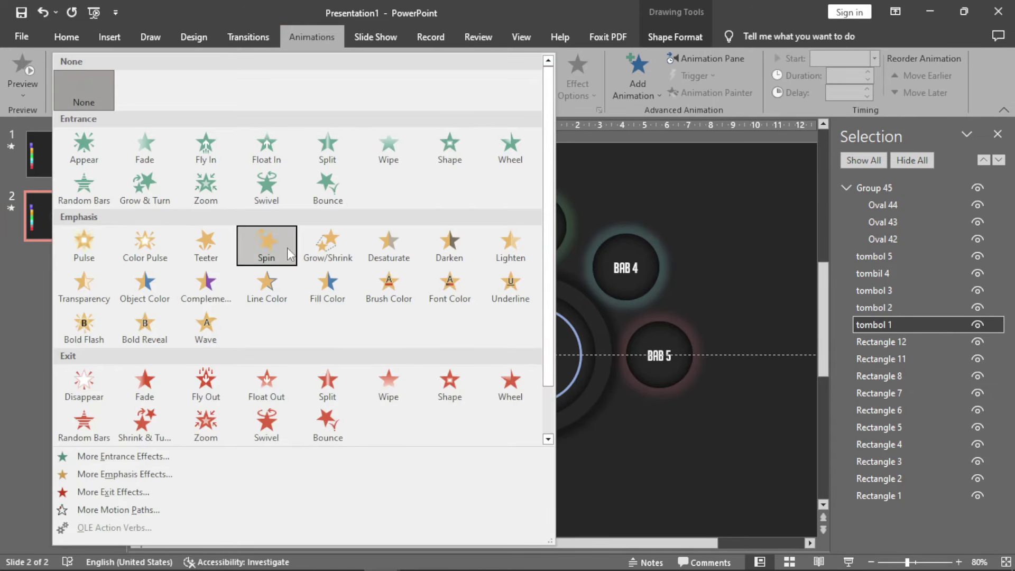
click(331, 242)
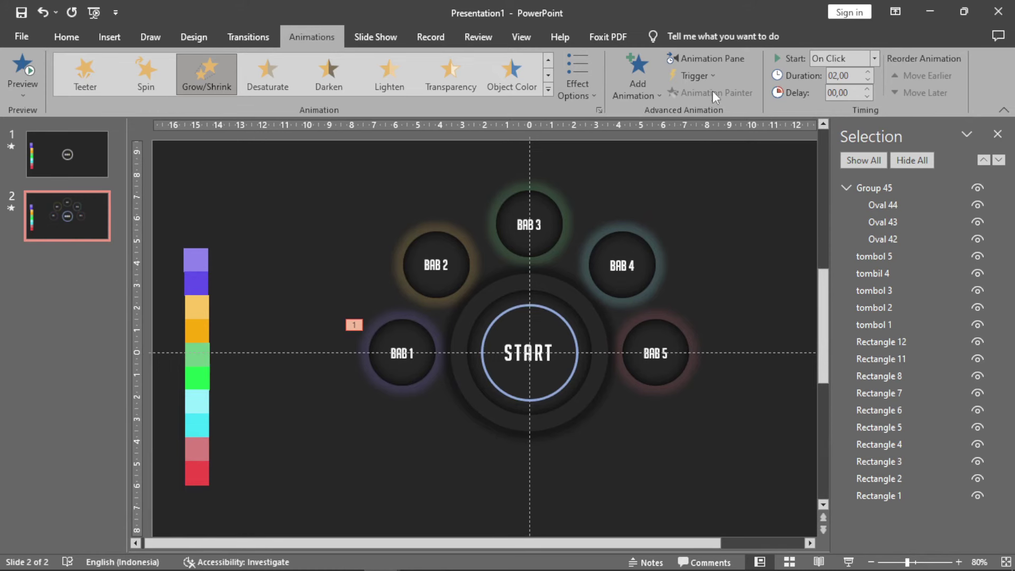
Close the Selection Pane and open the Animation Pane options for BAB 1's animation.
click(997, 133)
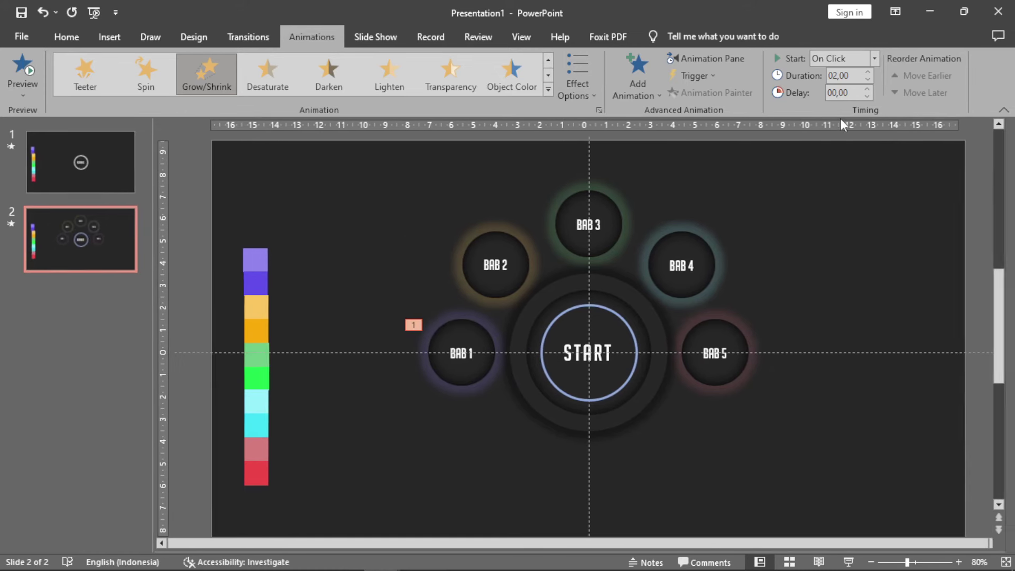
click(727, 56)
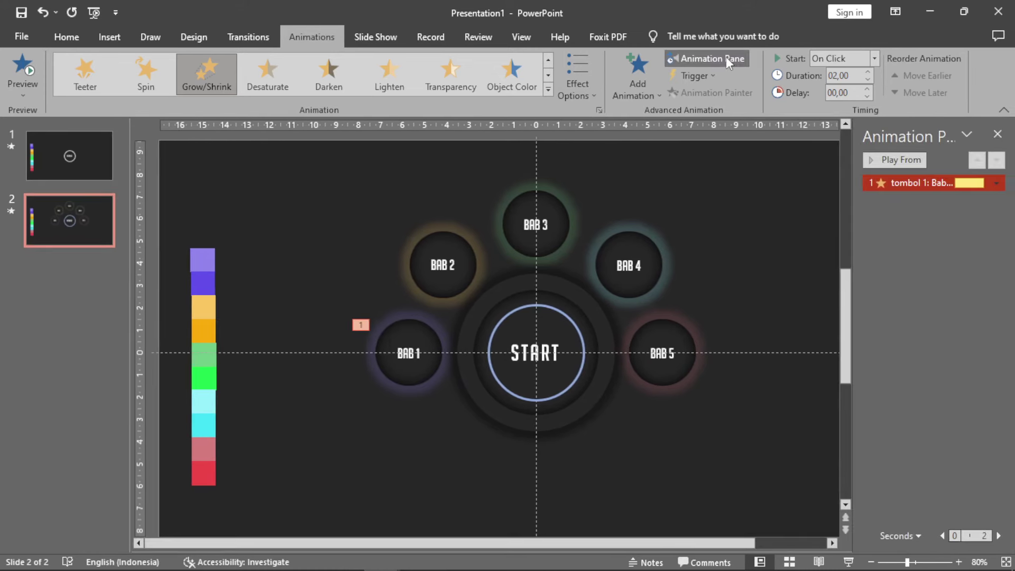
right_click(926, 182)
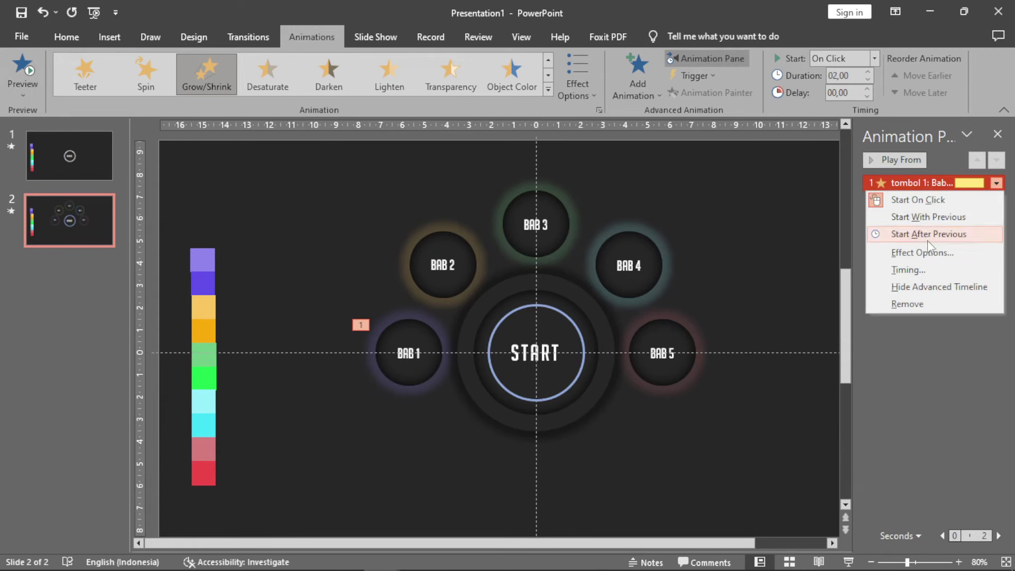
Set the Grow/Shrink effect to a custom 80% size with Auto-reverse enabled.
click(922, 253)
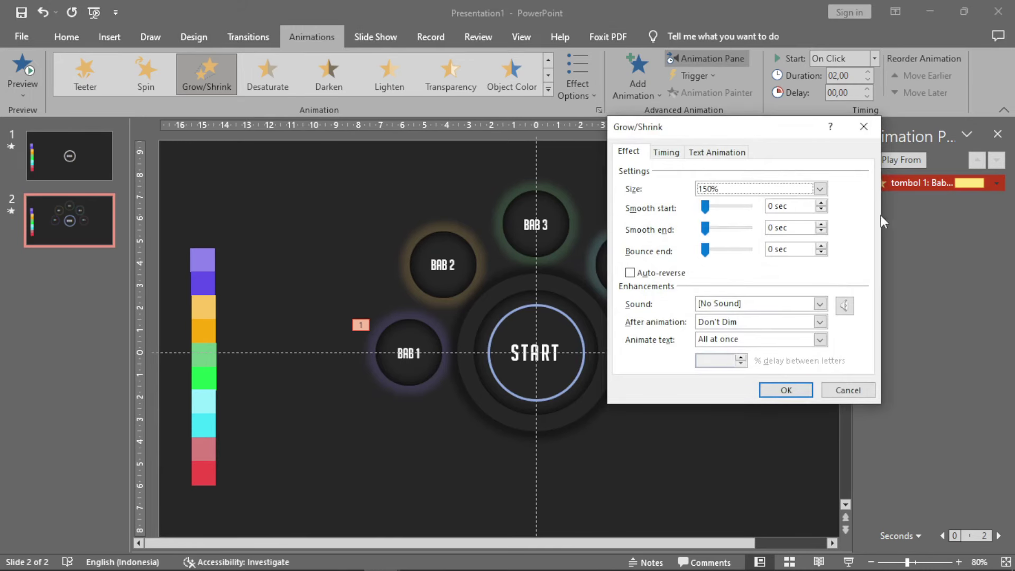
click(765, 190)
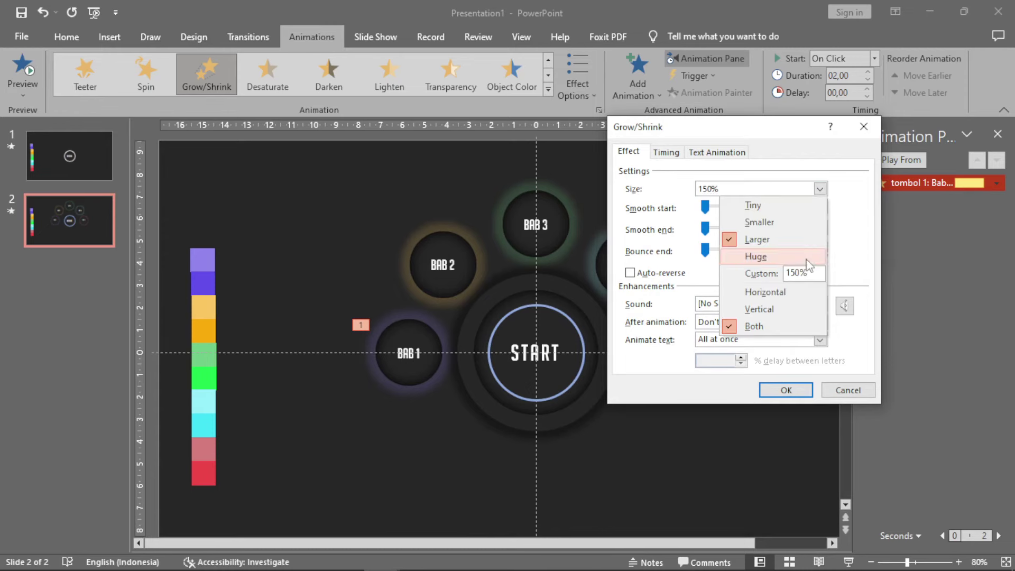
text(80)
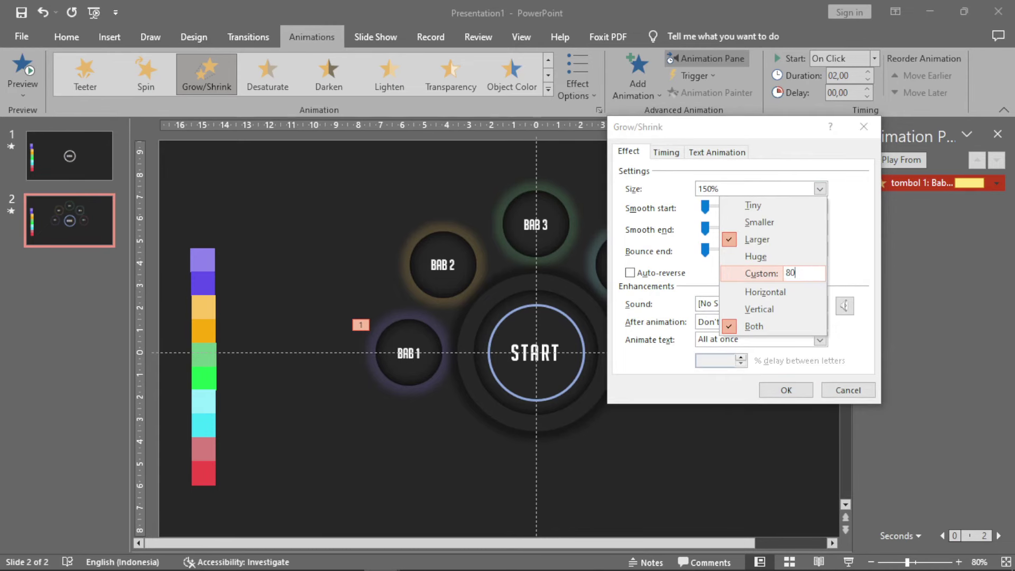
key(Return)
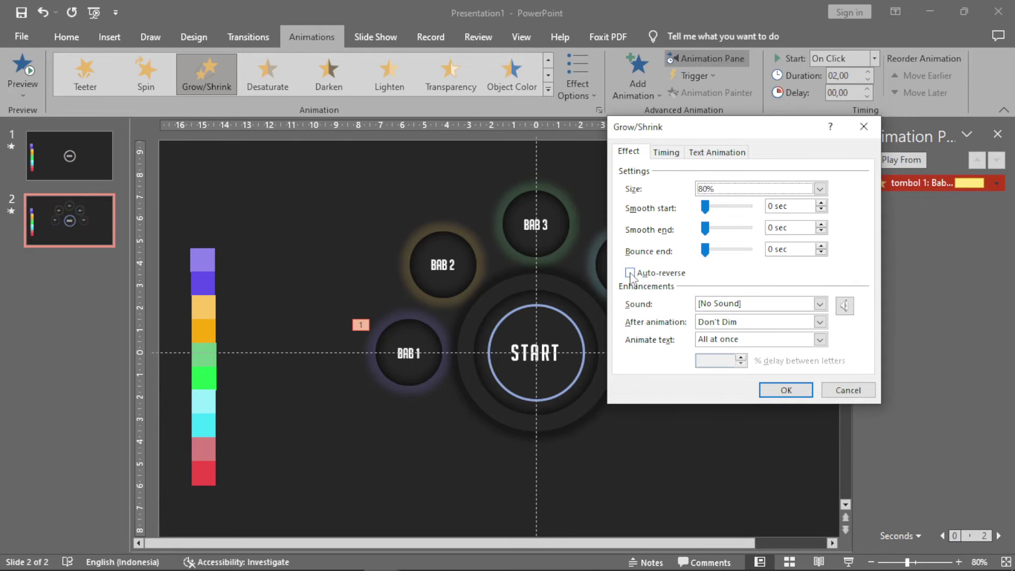
click(629, 273)
click(784, 389)
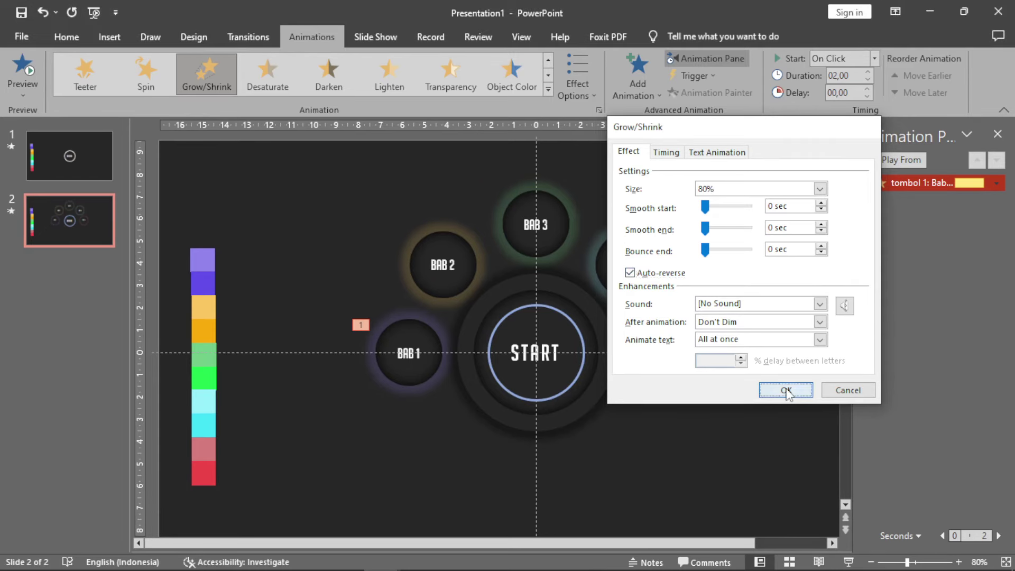
Set BAB 1's animation to 0,10 s, triggered on click of tombol 1, and start the slide show.
click(852, 77)
text(00,1)
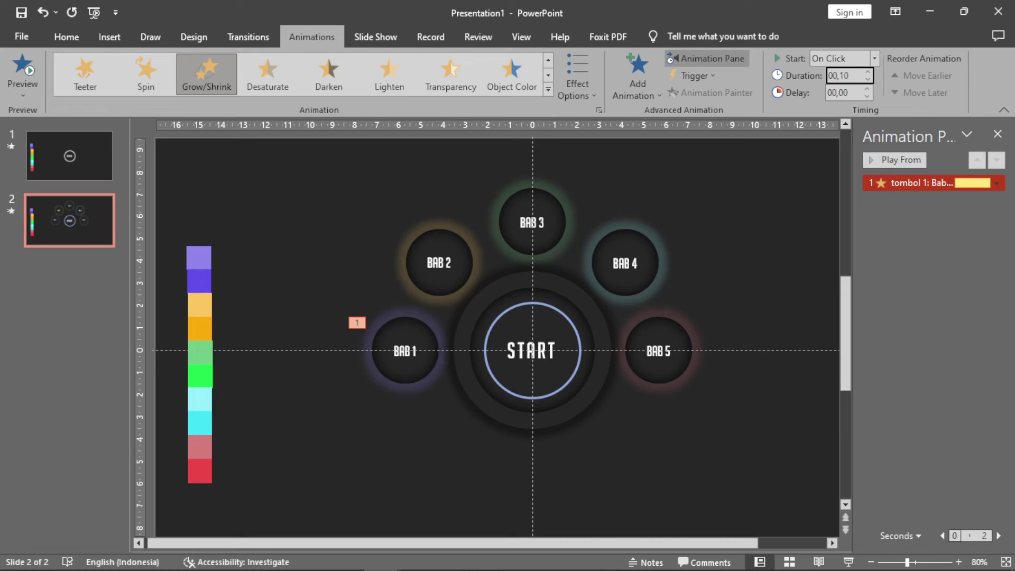
key(Return)
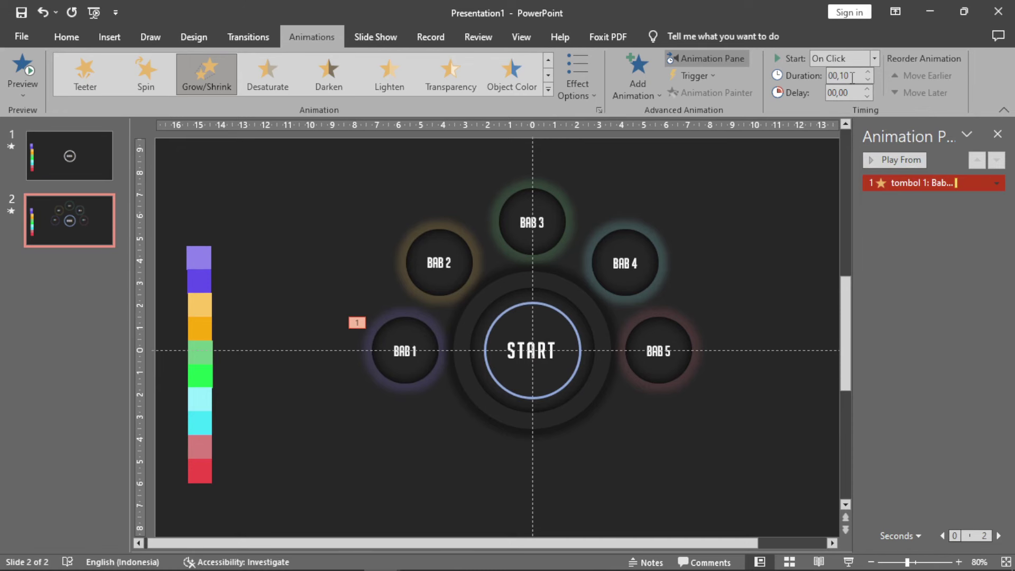
click(712, 75)
mouse_move(711, 94)
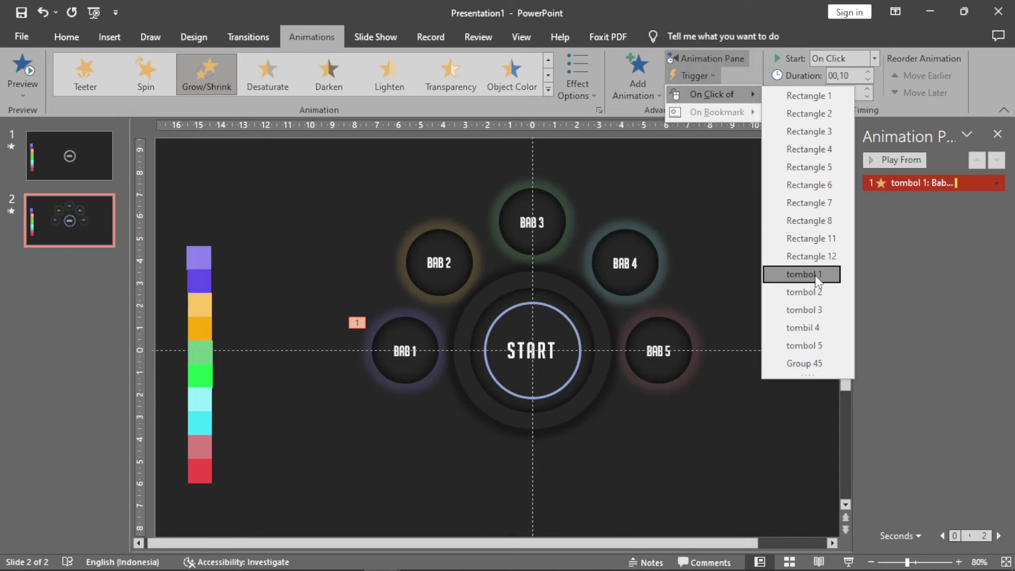
click(803, 273)
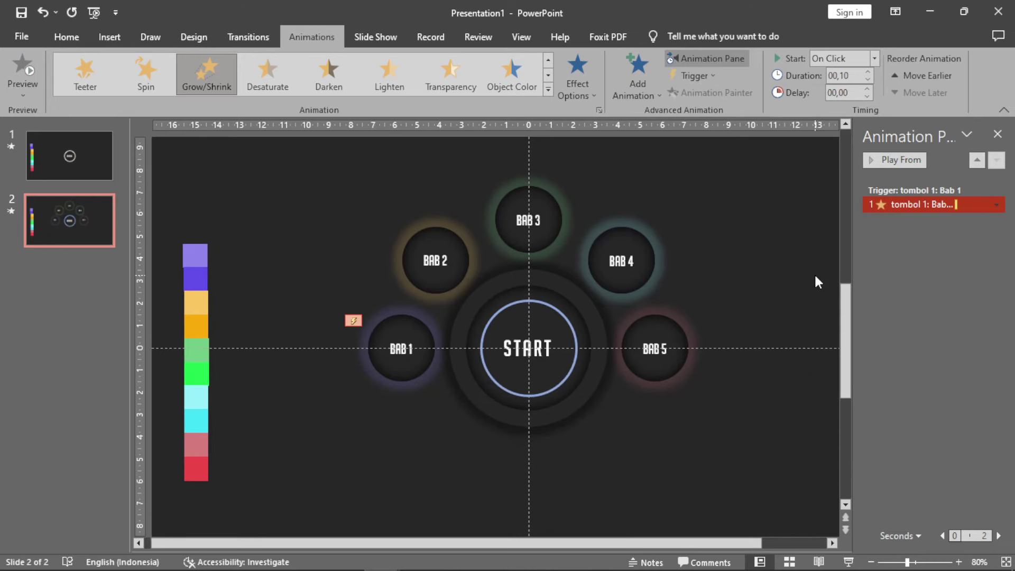
click(848, 562)
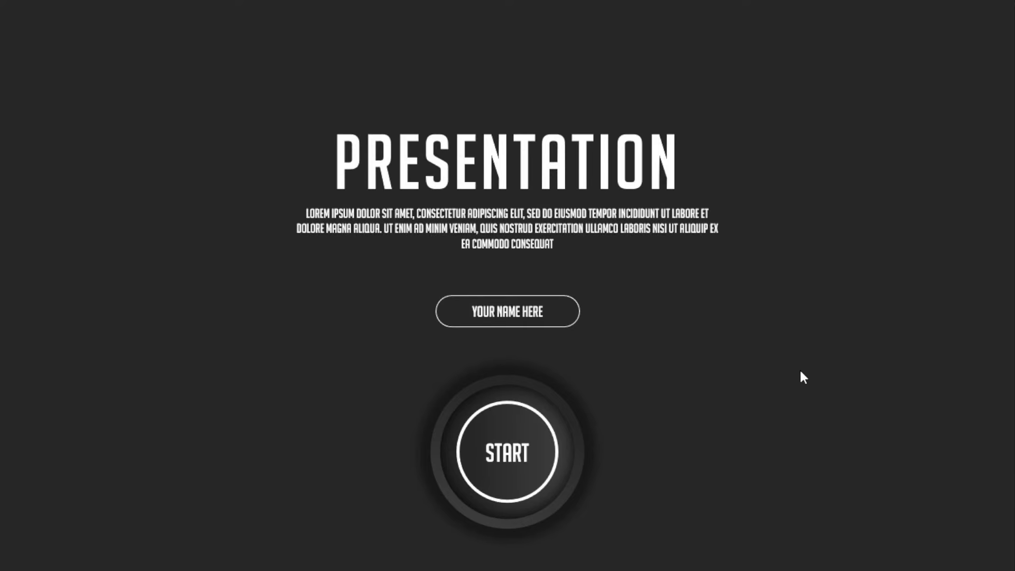
Press START, open BAB 1, and reveal the Identifikasi Masalah content.
click(564, 454)
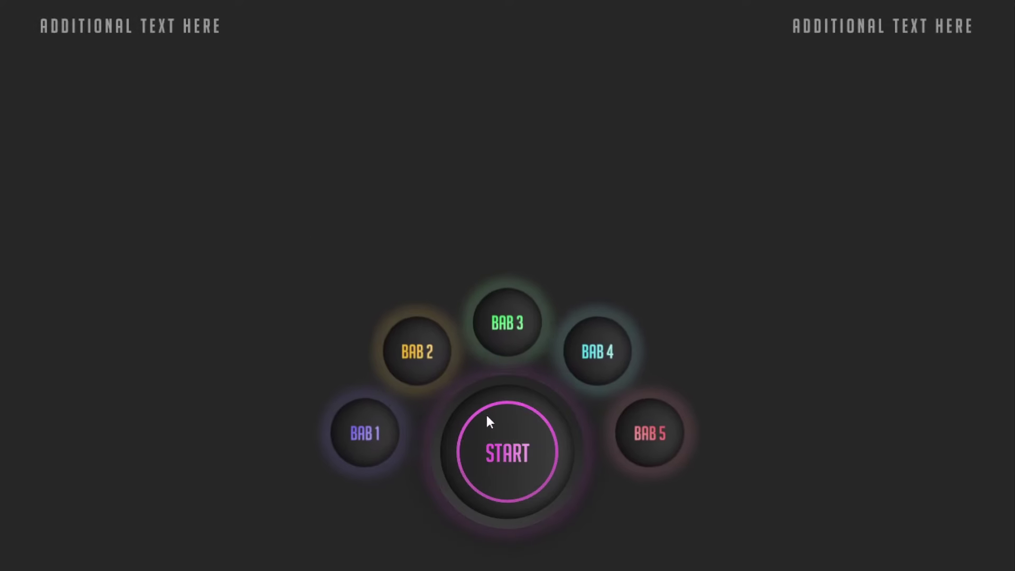
click(366, 446)
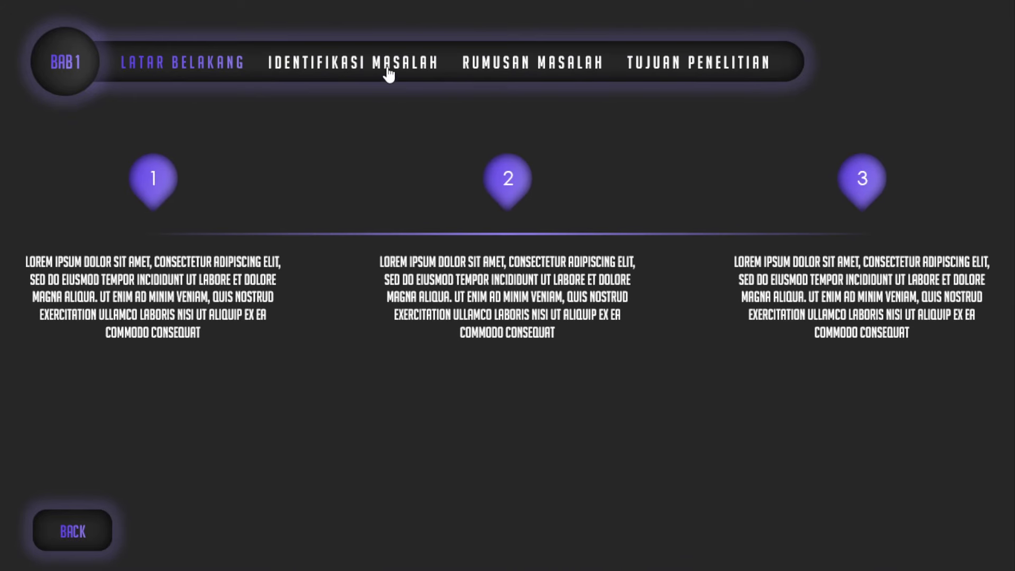
click(385, 73)
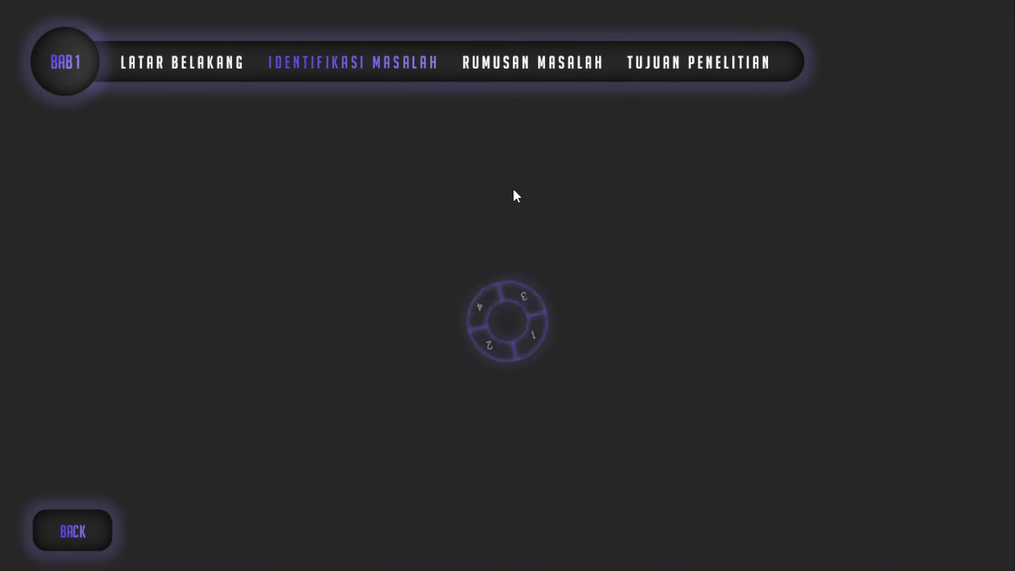
click(513, 307)
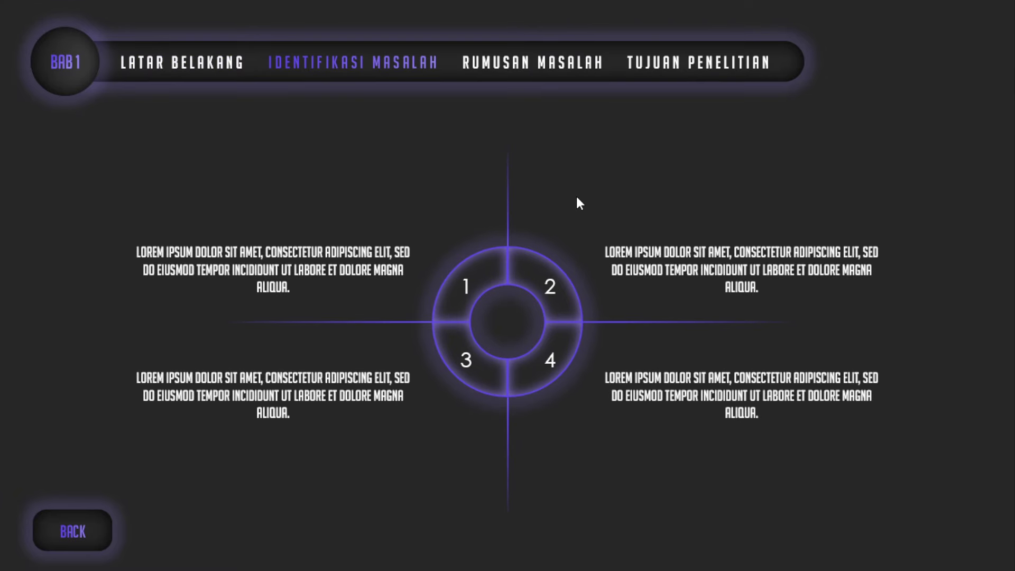
In Rumusan Masalah, reveal callouts 1–4, then go to Tujuan Penelitian.
click(508, 69)
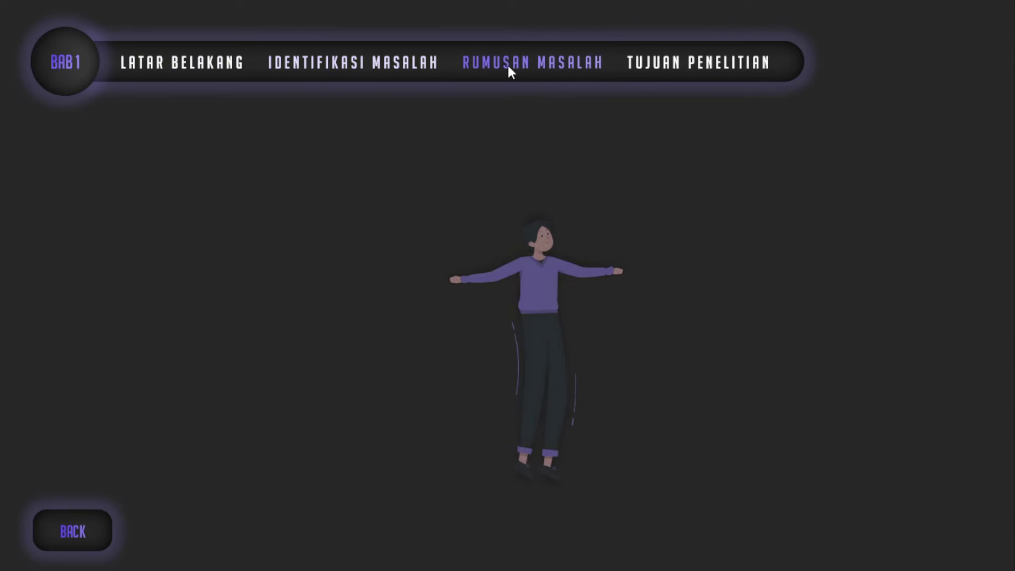
click(414, 242)
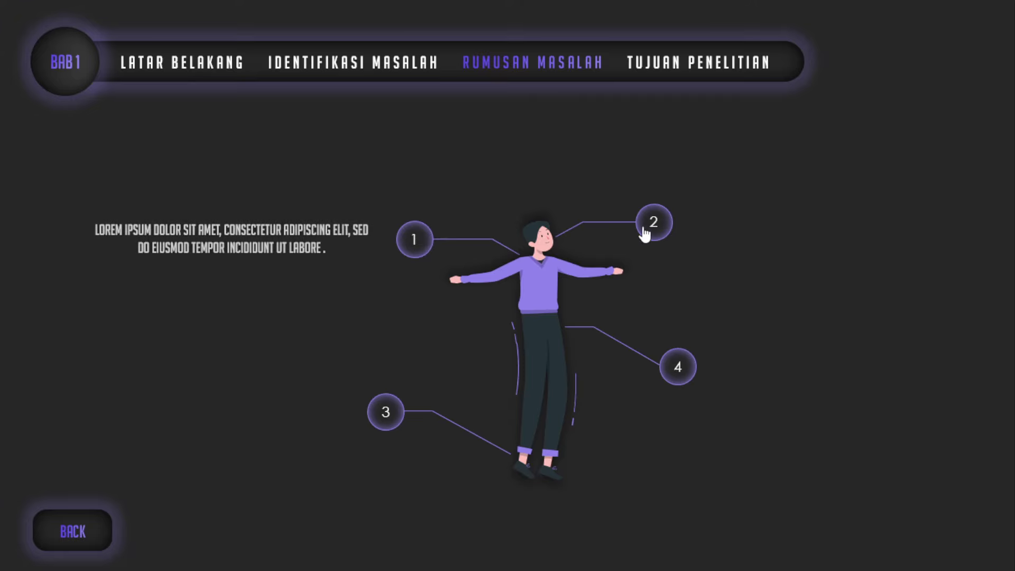
click(645, 233)
click(376, 414)
click(676, 373)
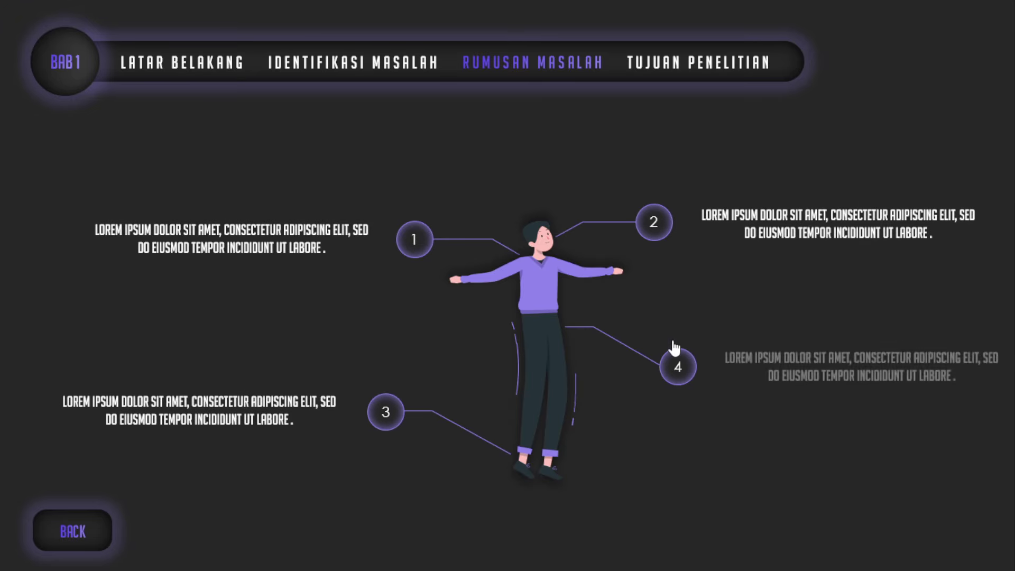
click(701, 63)
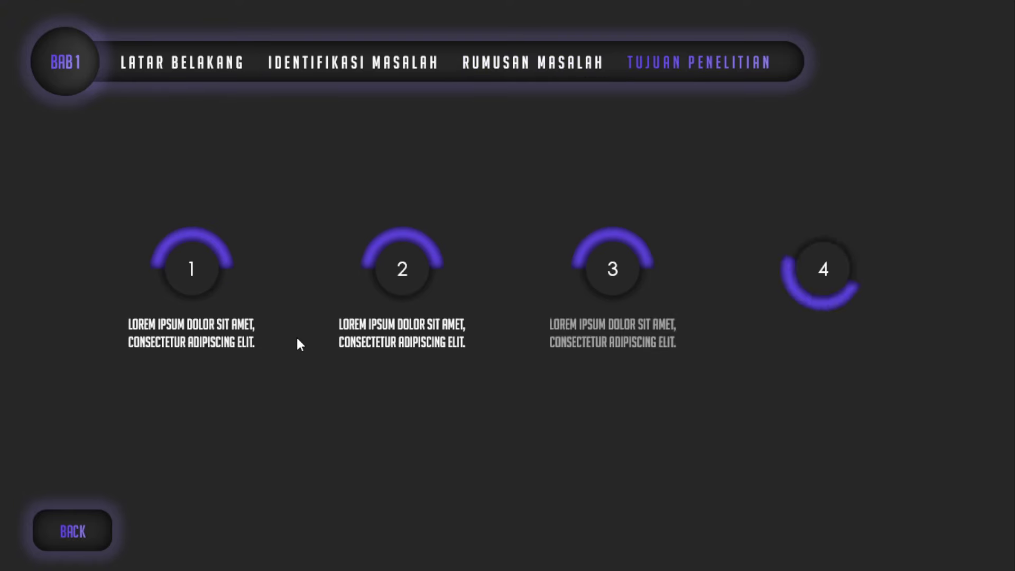
From the START menu, open BAB 2 and reveal Penelitian Terdahulu's three circle text blocks.
click(80, 519)
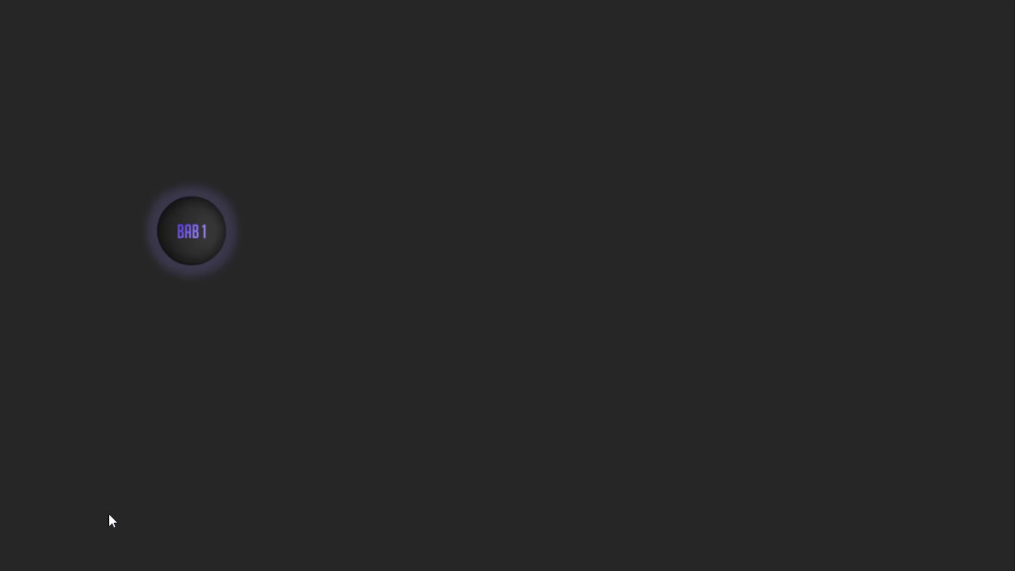
click(413, 344)
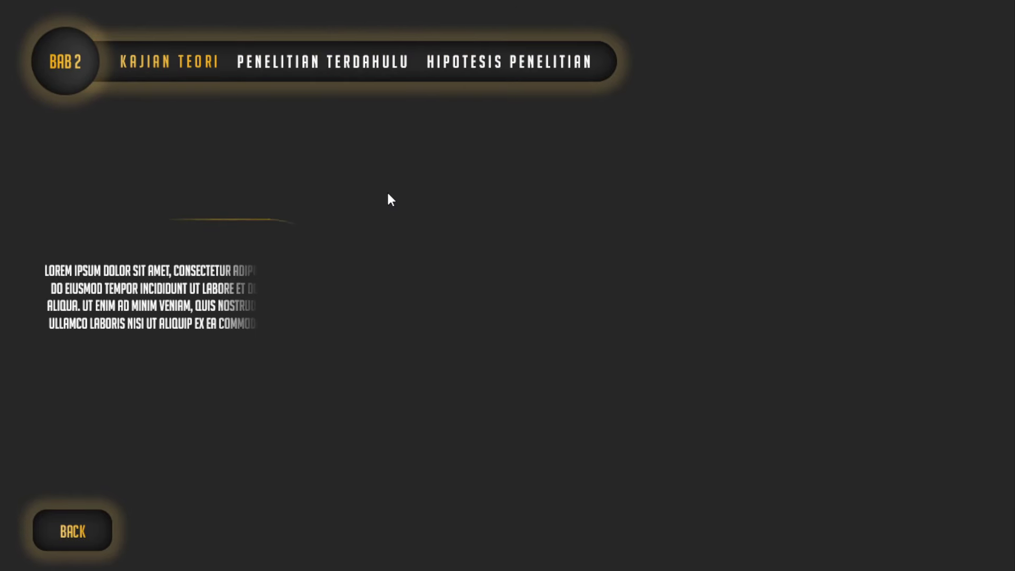
click(345, 69)
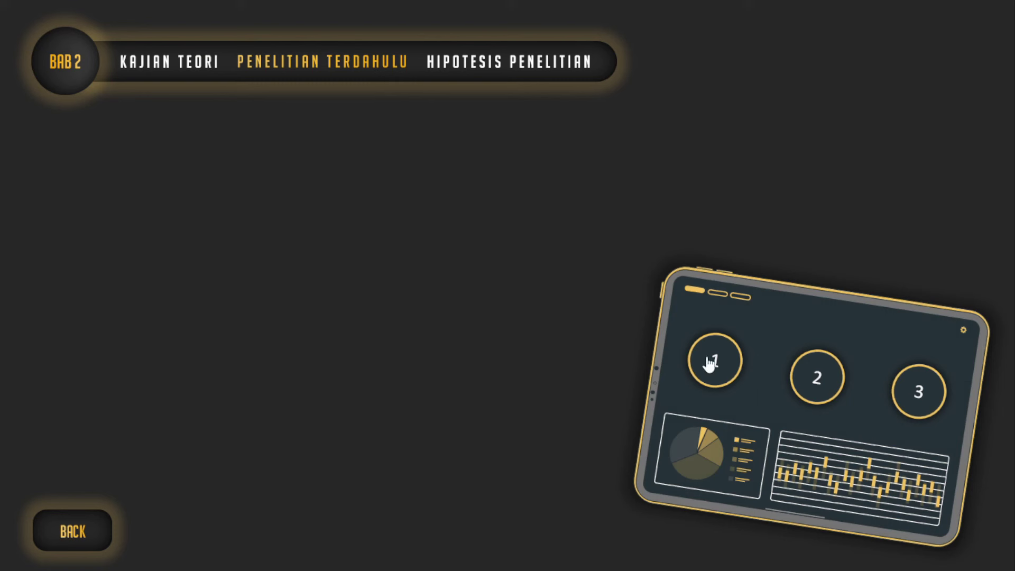
click(714, 368)
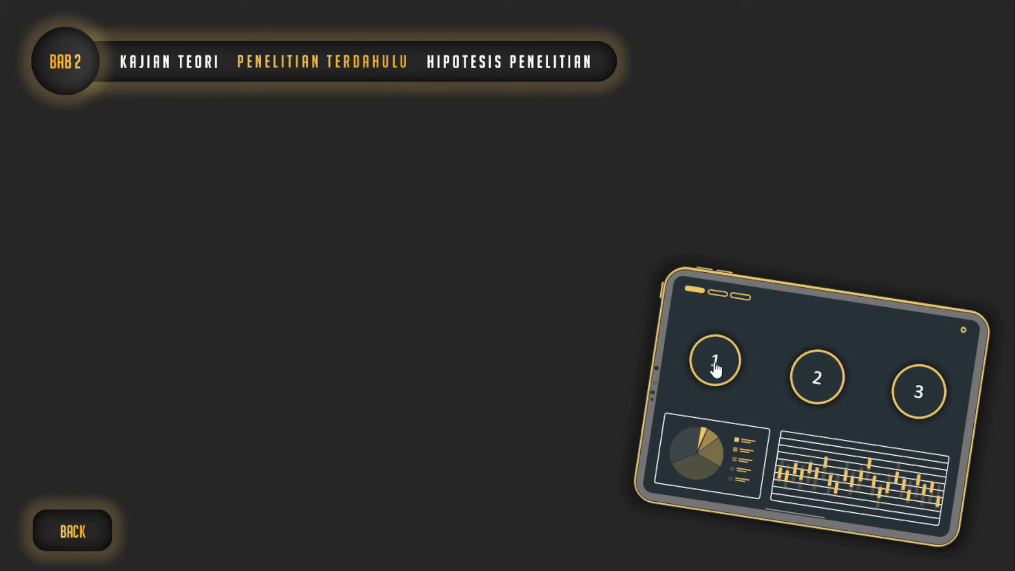
click(830, 390)
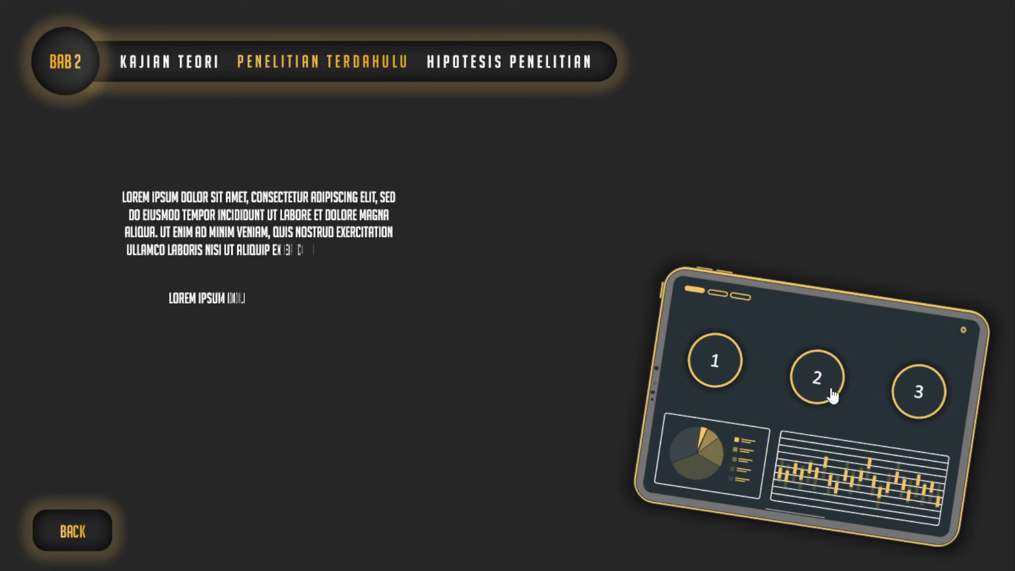
click(919, 394)
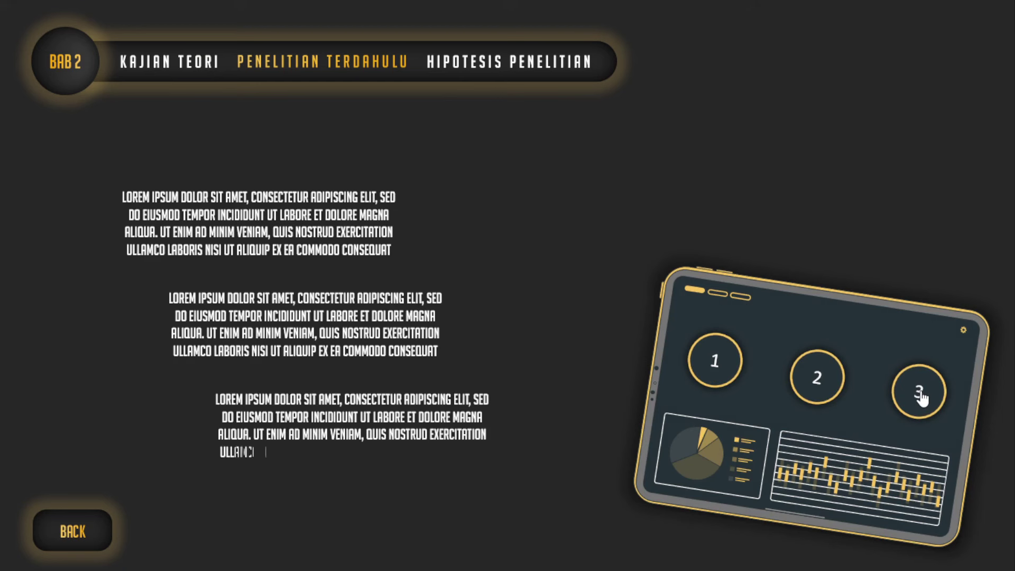
Light up the Hipotesis Penelitian lines with their text, then go back to START.
click(542, 66)
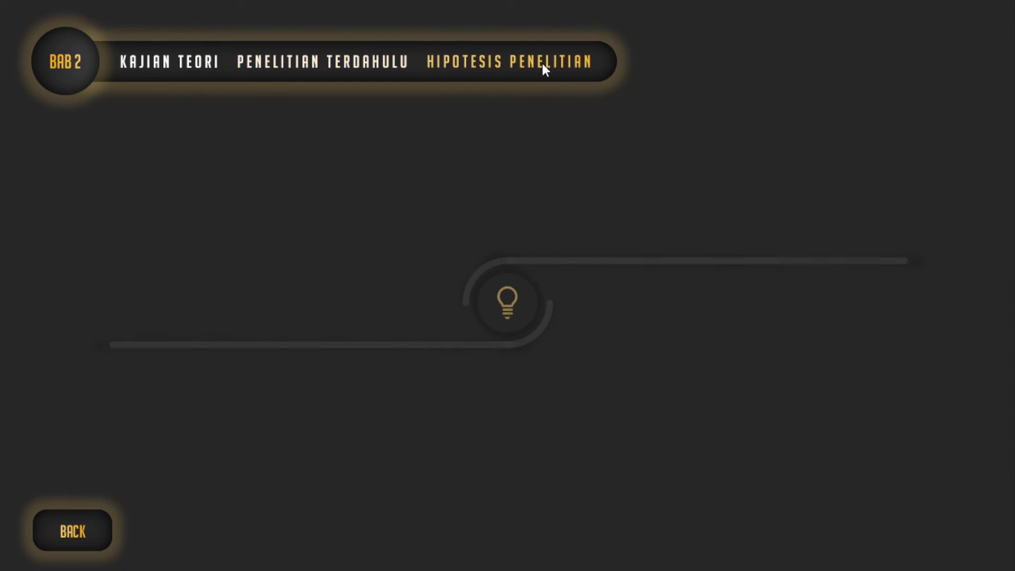
click(509, 302)
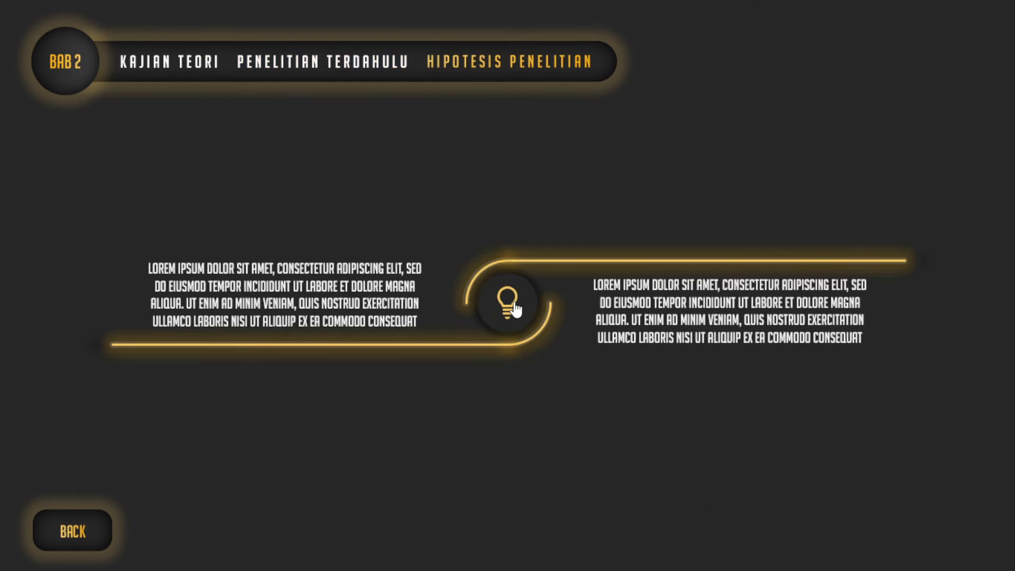
click(87, 521)
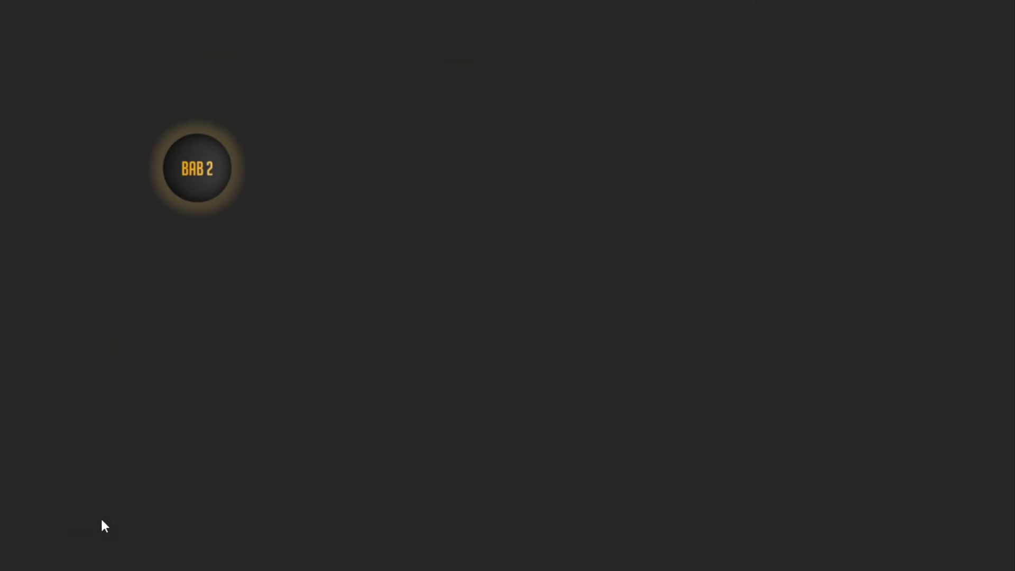
Play BAB 3: reveal the magnifier text and SAMPLE circles 1–3, then return to START.
click(514, 310)
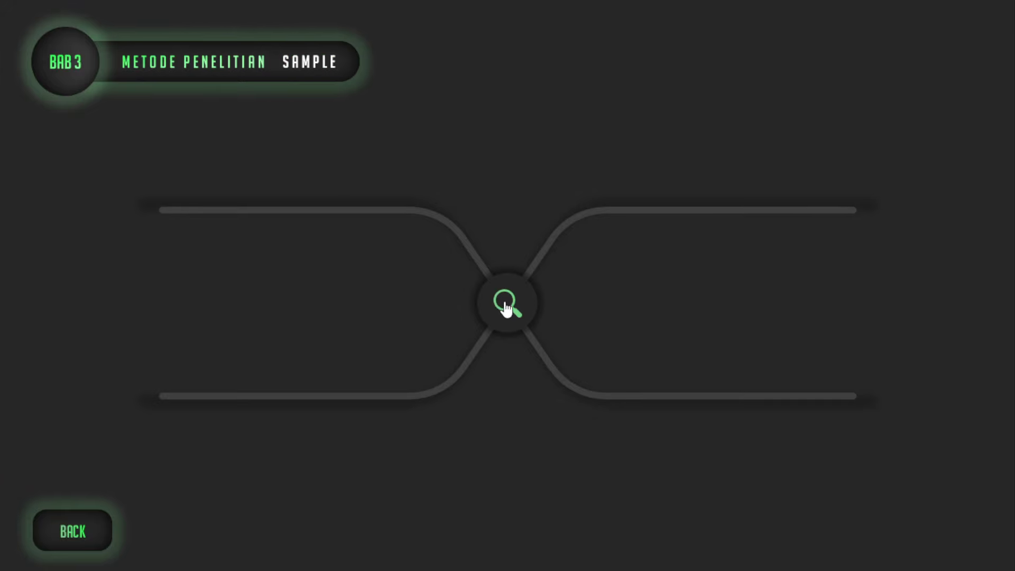
click(504, 304)
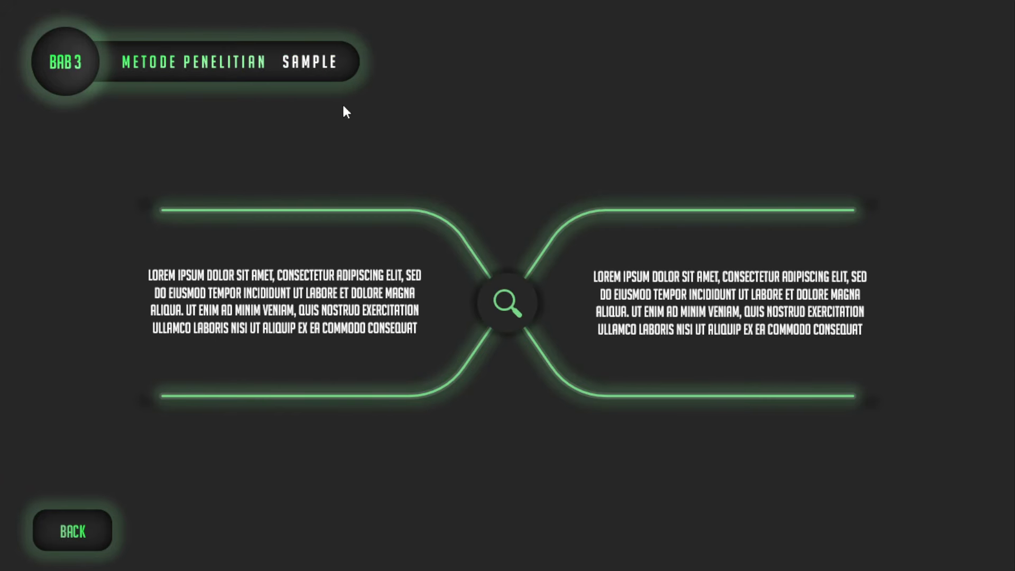
click(317, 63)
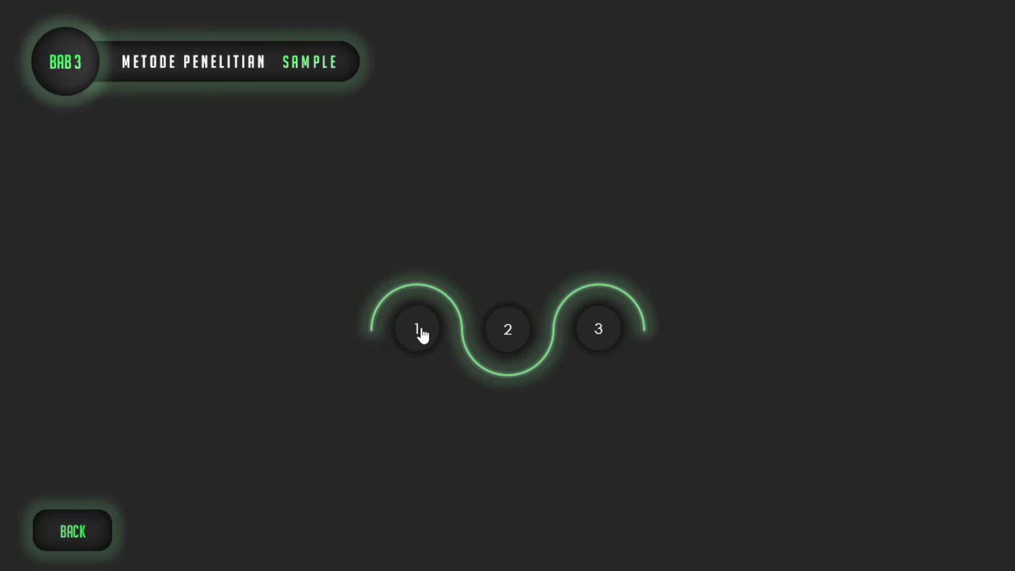
click(420, 334)
click(506, 342)
click(600, 337)
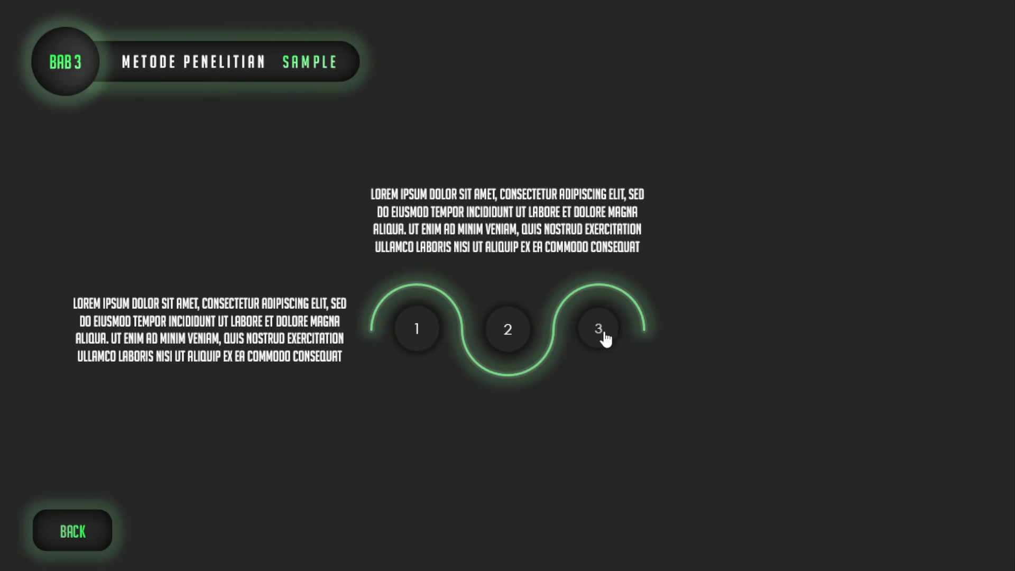
click(74, 530)
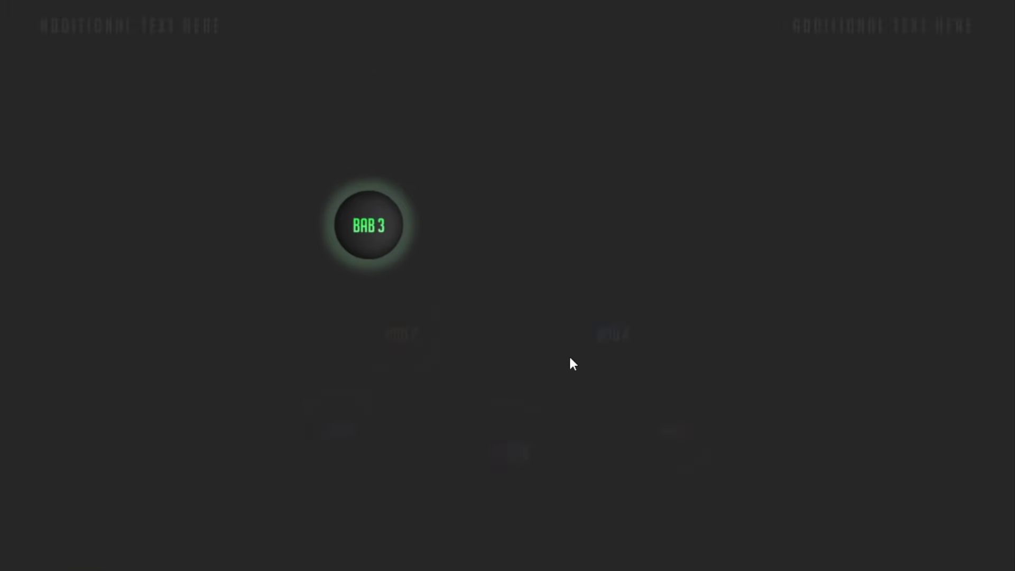
Open BAB 4, show the DATA 1, 2 and 3 progress gauges, then return to START.
click(612, 334)
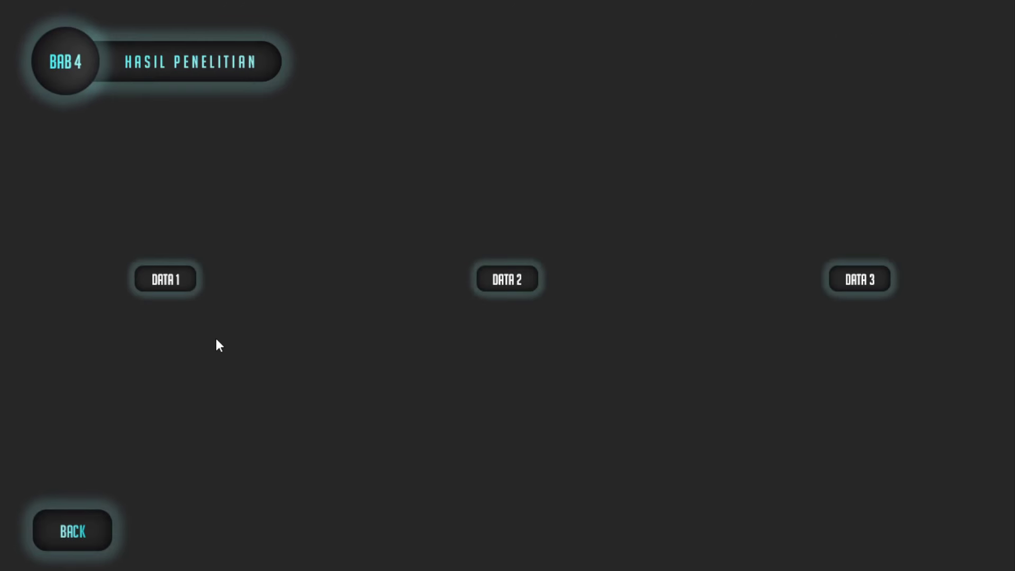
click(183, 287)
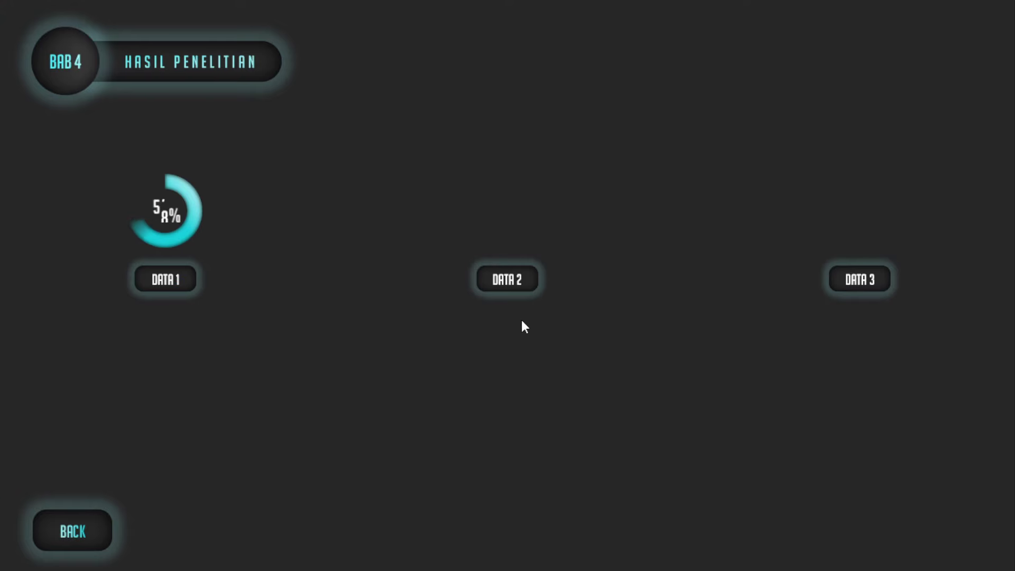
click(520, 289)
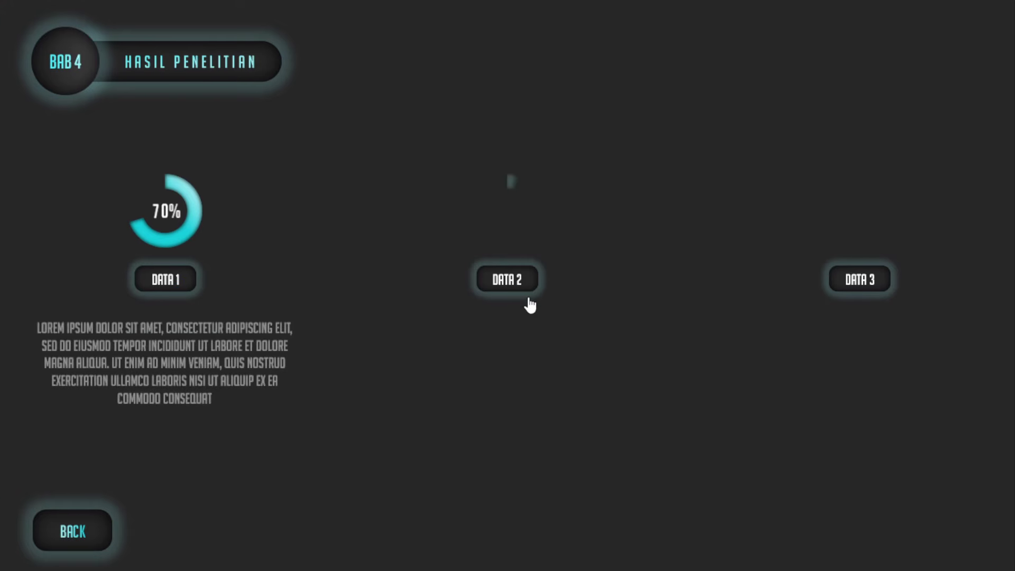
click(862, 290)
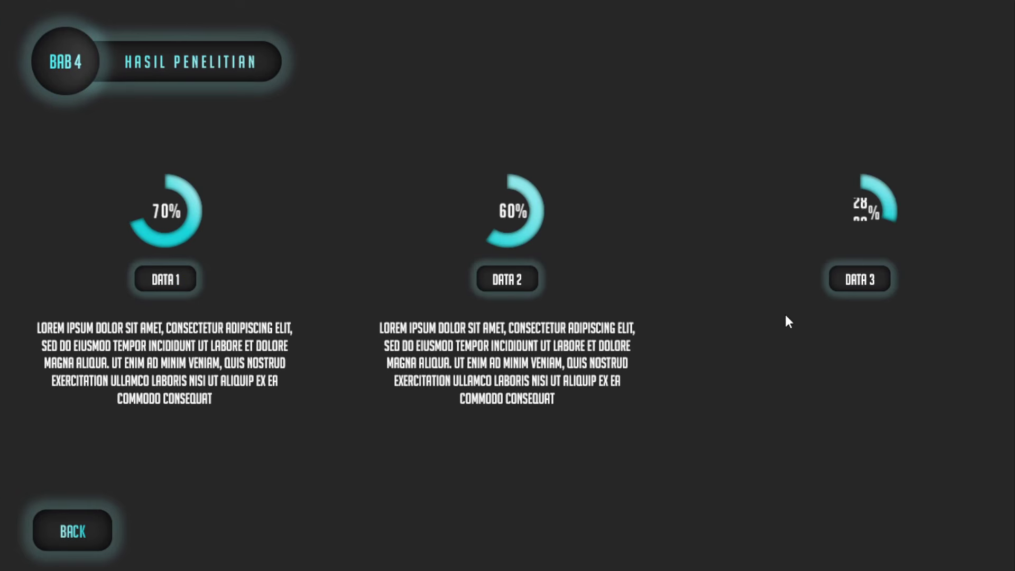
click(84, 529)
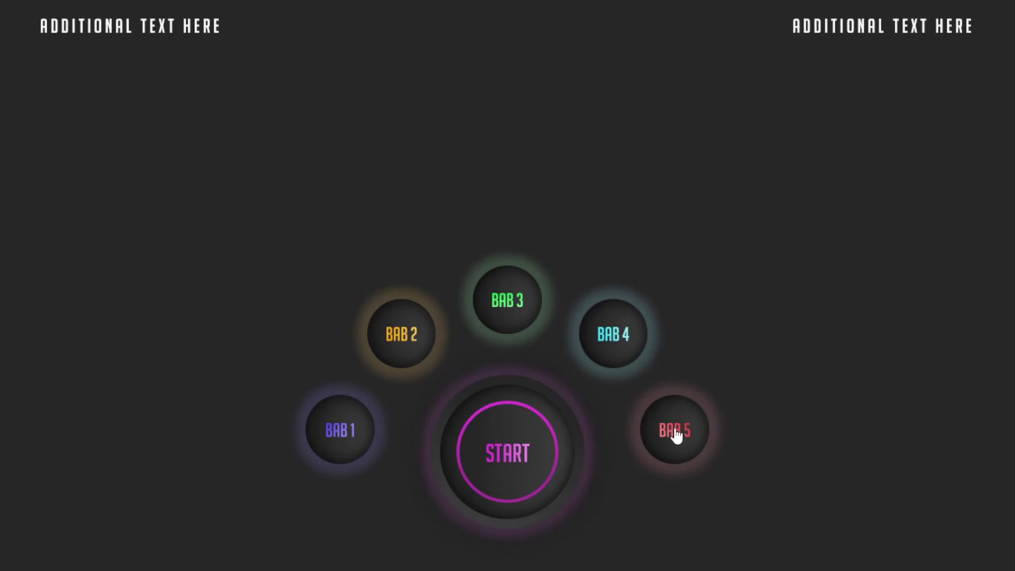
Open BAB 5, reveal Kesimpulan circles 1–3, view SARAN, then return to START.
click(673, 429)
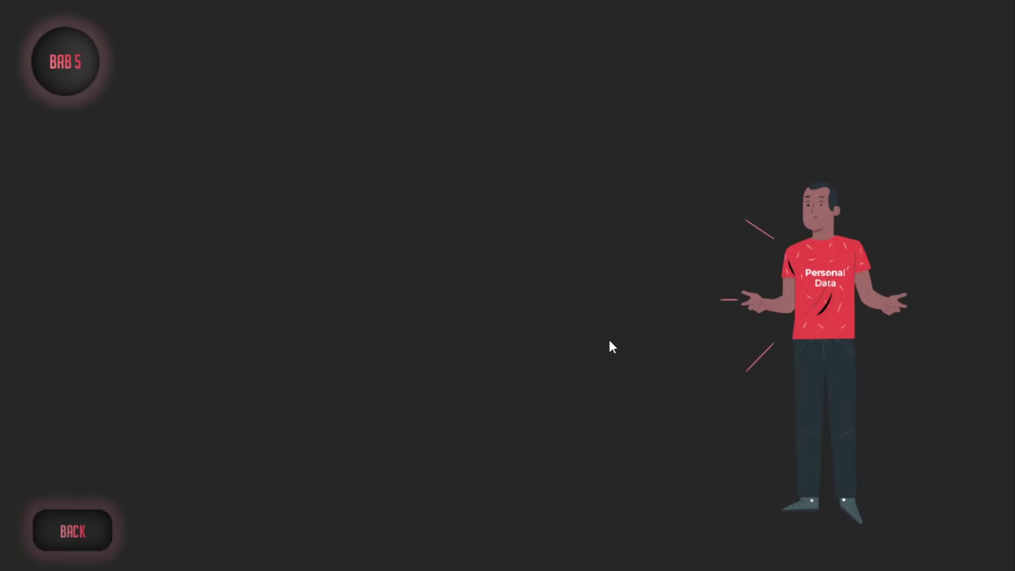
click(717, 221)
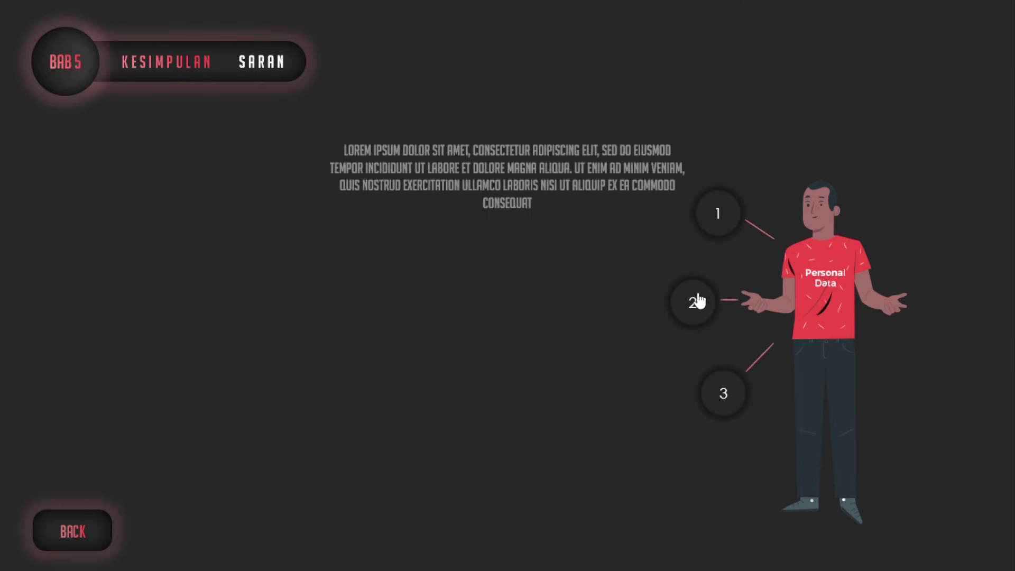
click(694, 299)
click(724, 392)
mouse_move(722, 393)
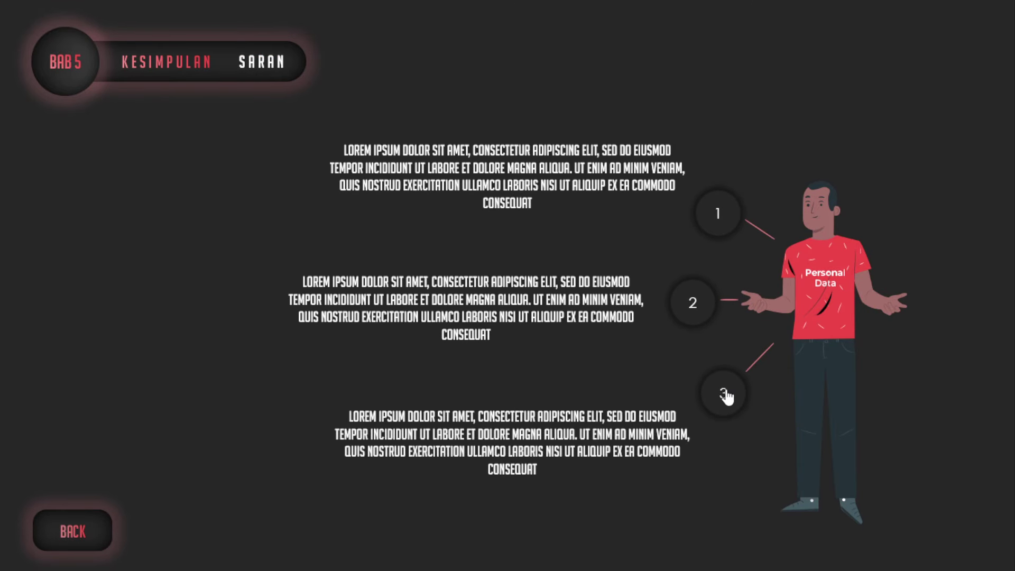
click(270, 64)
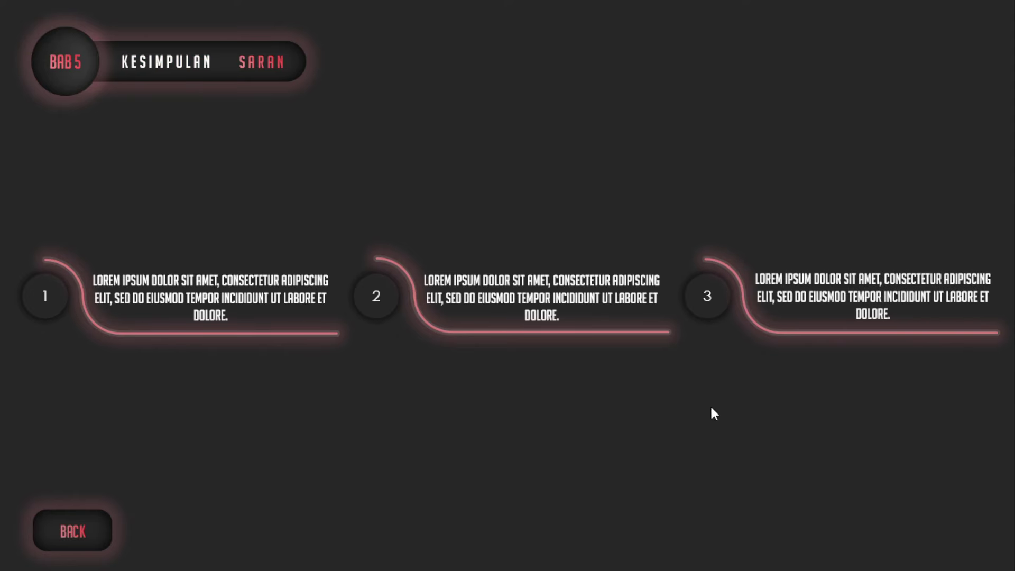
click(86, 515)
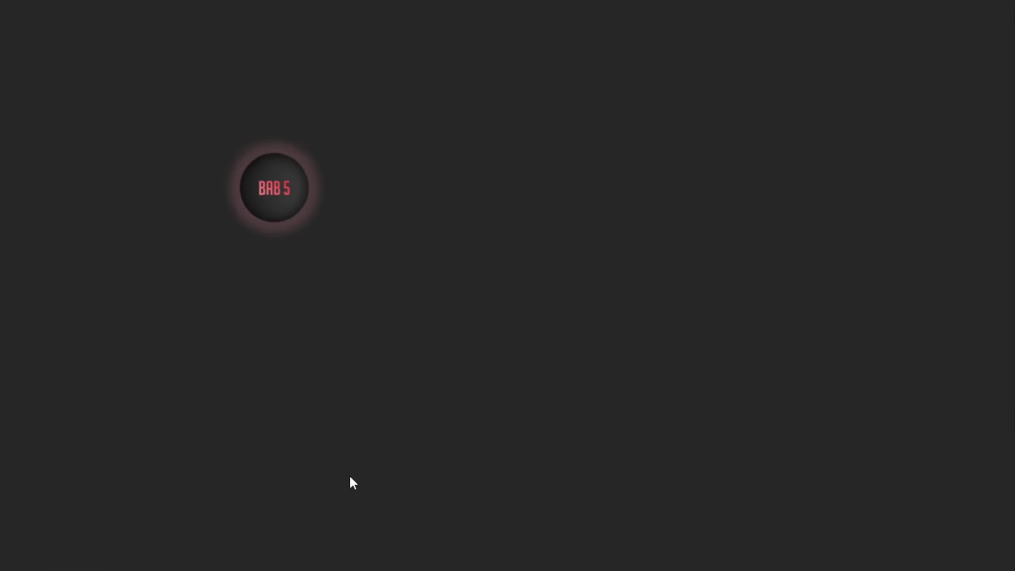